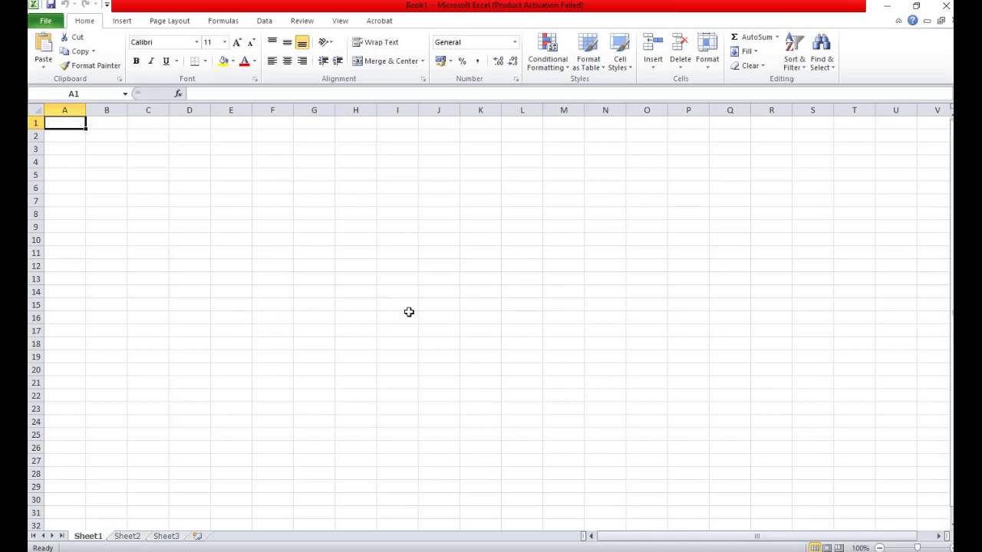
Enter the headings S.NO, NAME, ENGLISH, TAMIL and MATHEMATICS across A1:E1
ctrl+scroll(409, 312, up, 8)
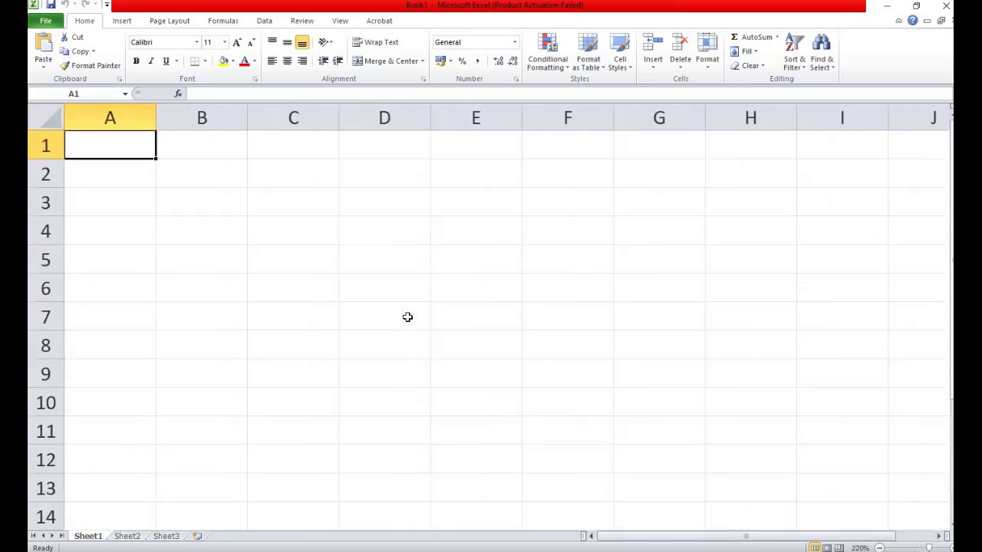
ctrl+scroll(407, 317, down, 4)
ctrl+scroll(407, 316, down, 2)
ctrl+scroll(407, 317, down, 1)
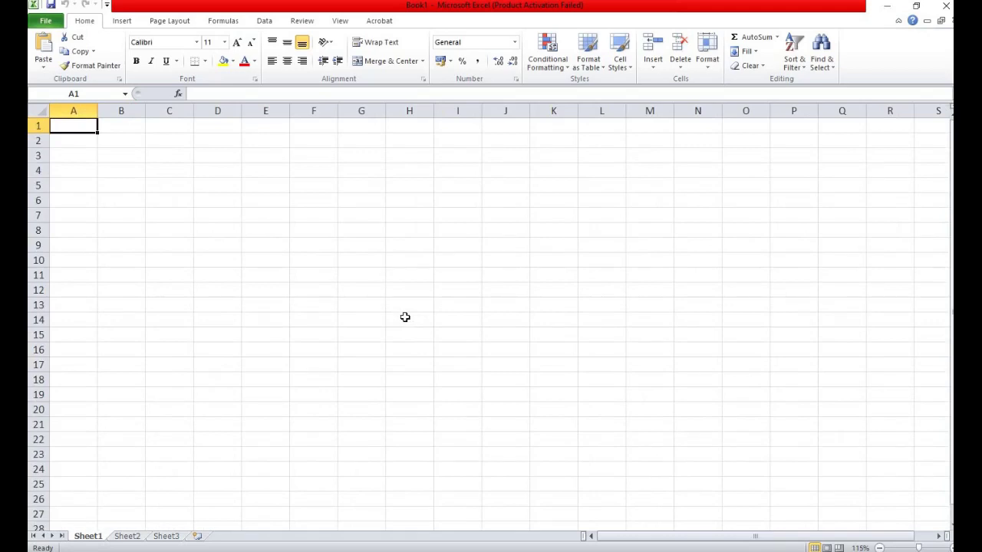
ctrl+scroll(405, 316, up, 1)
ctrl+scroll(405, 317, up, 8)
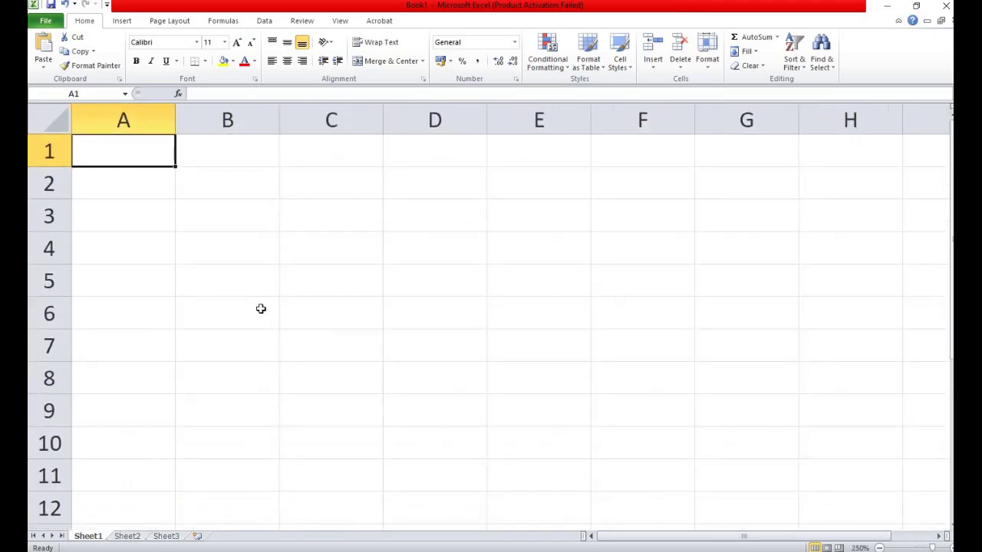
text(S.)
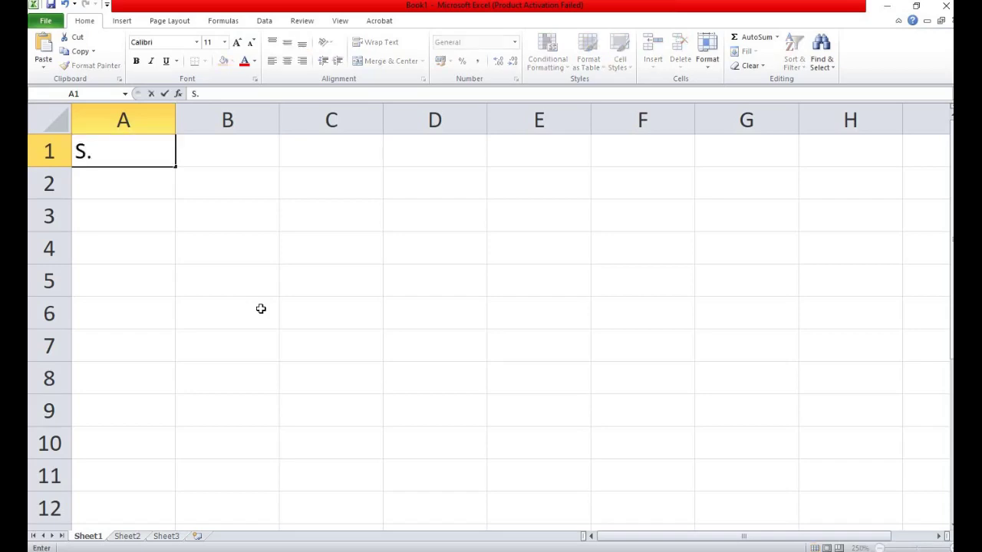
text(NO)
key(Tab)
text(NAME)
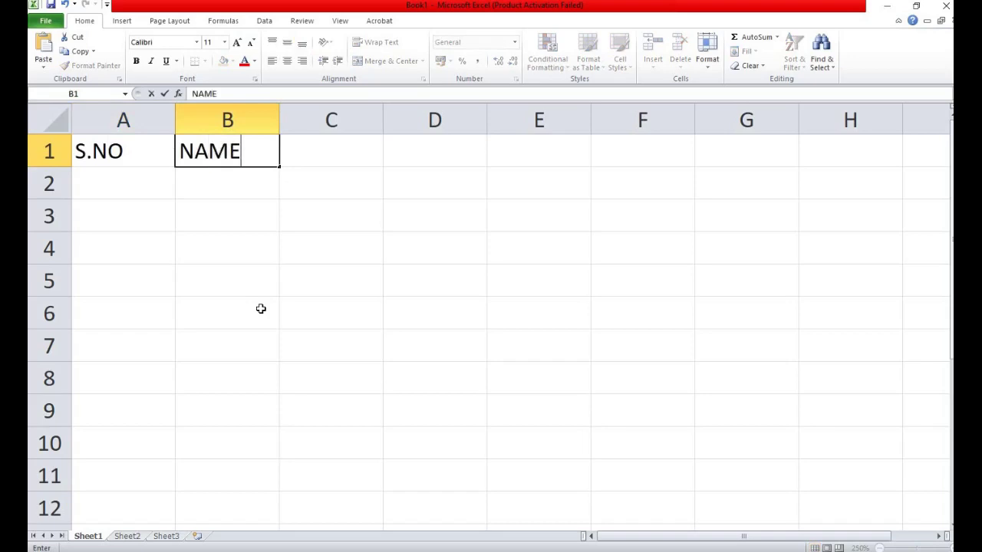
key(Tab)
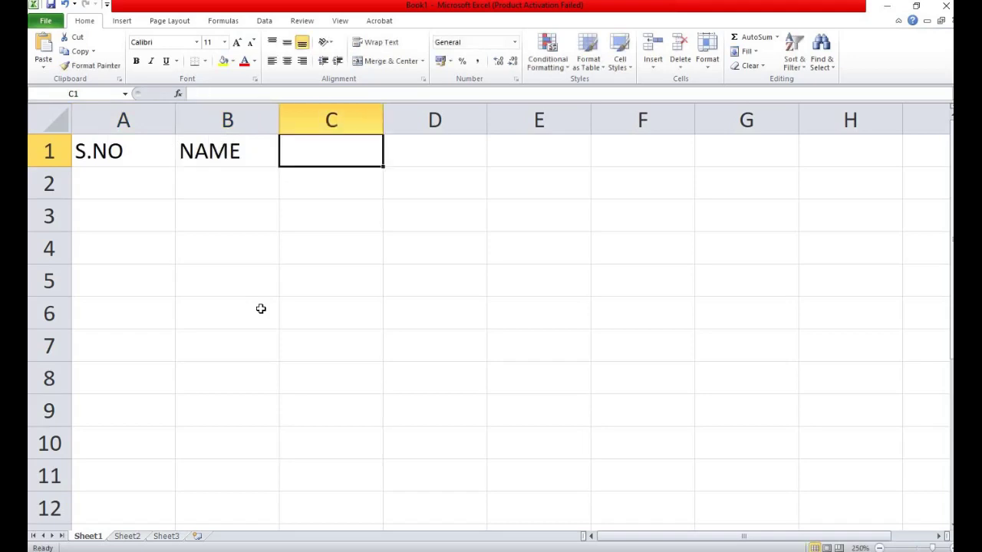
text(ENGL)
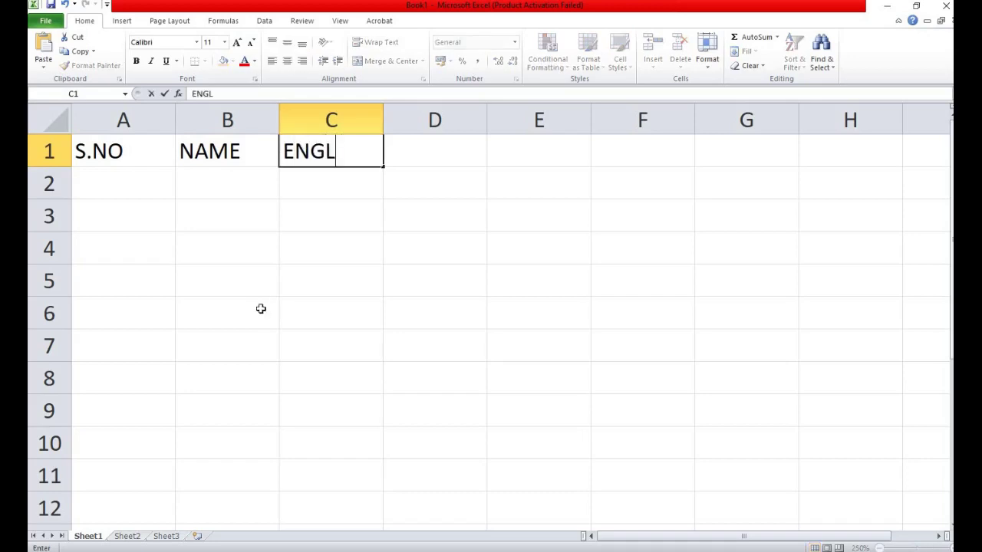
text(ISH)
key(Tab)
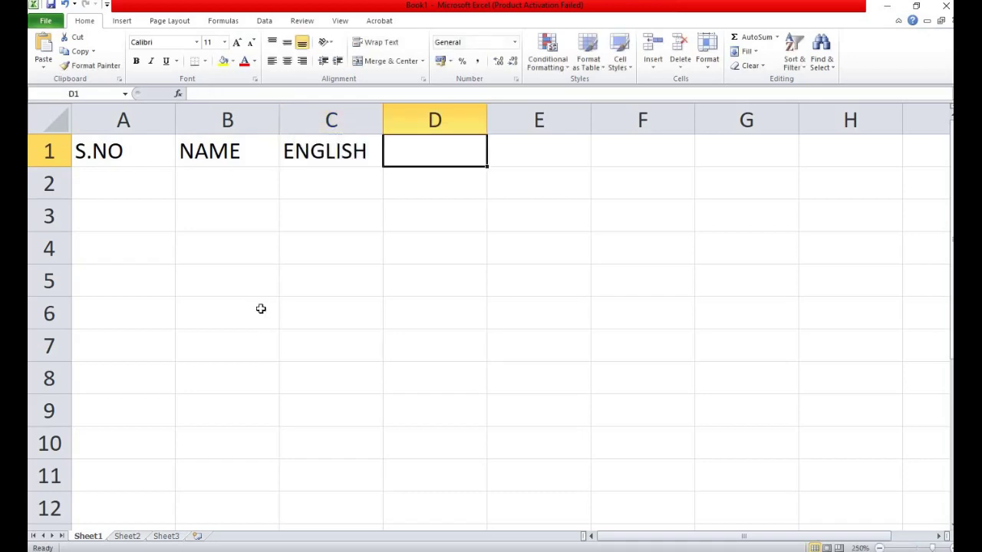
text(TAMIL)
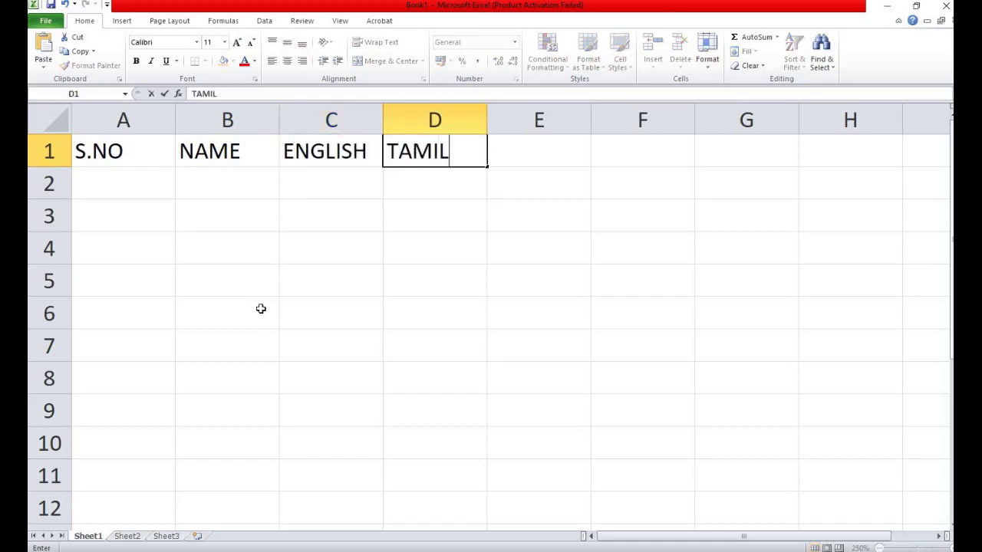
key(Tab)
text(MATH)
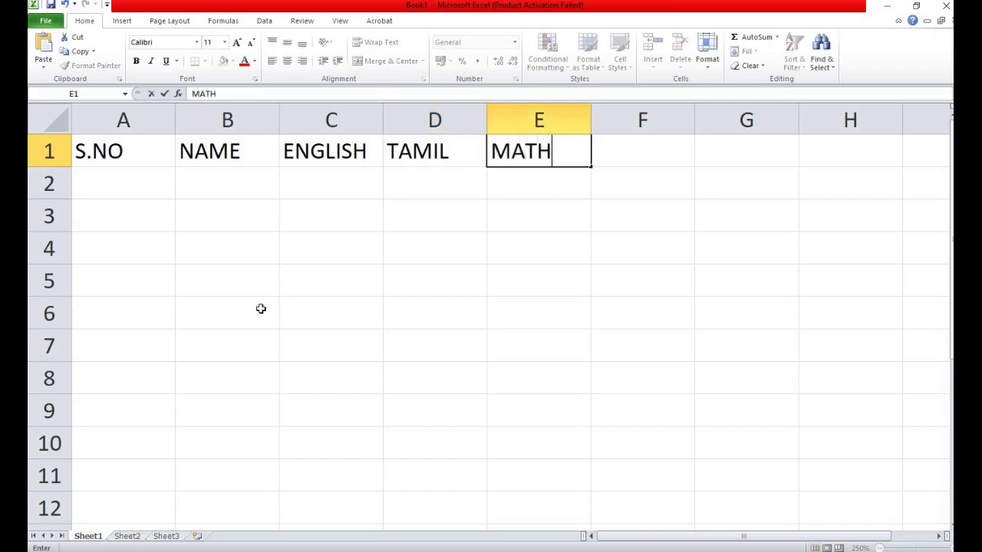
text(EMATI)
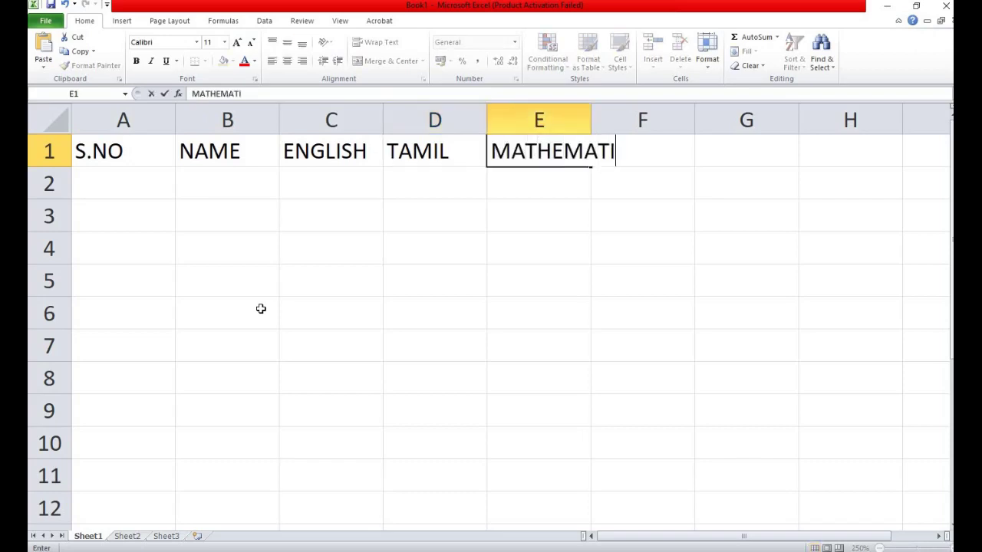
text(CS)
key(Return)
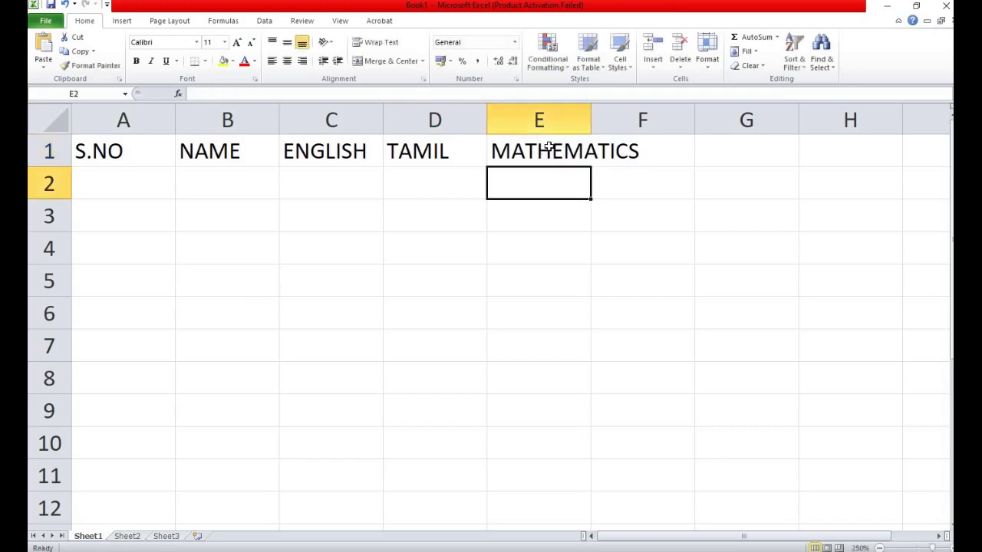
Try wrapping the MATHEMATICS heading, undo it, and widen column E to fit
click(545, 148)
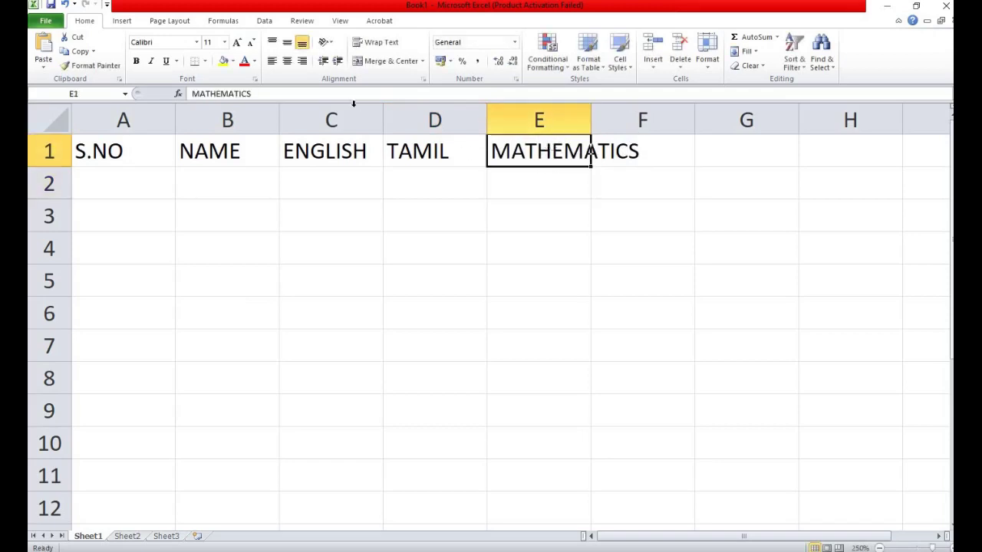
click(388, 45)
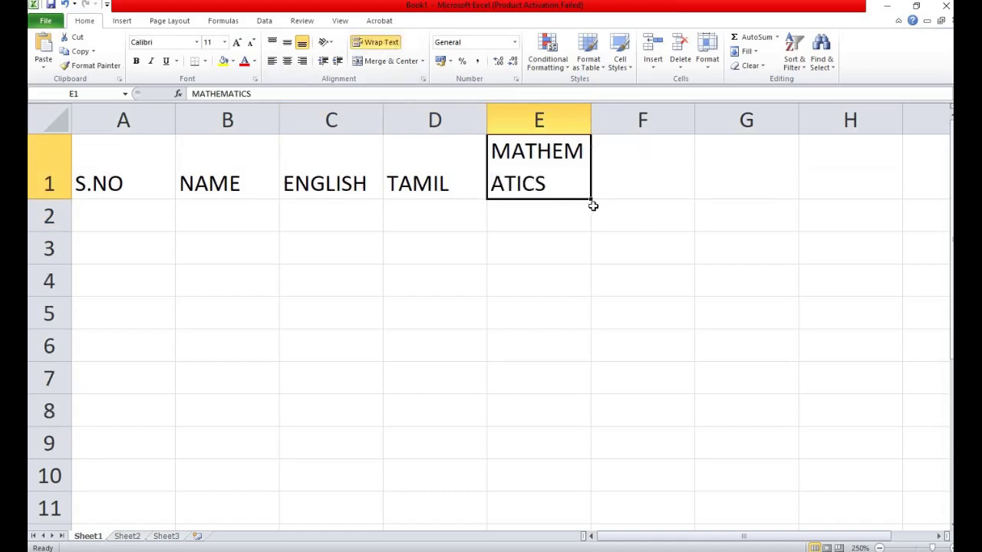
key(ctrl+z)
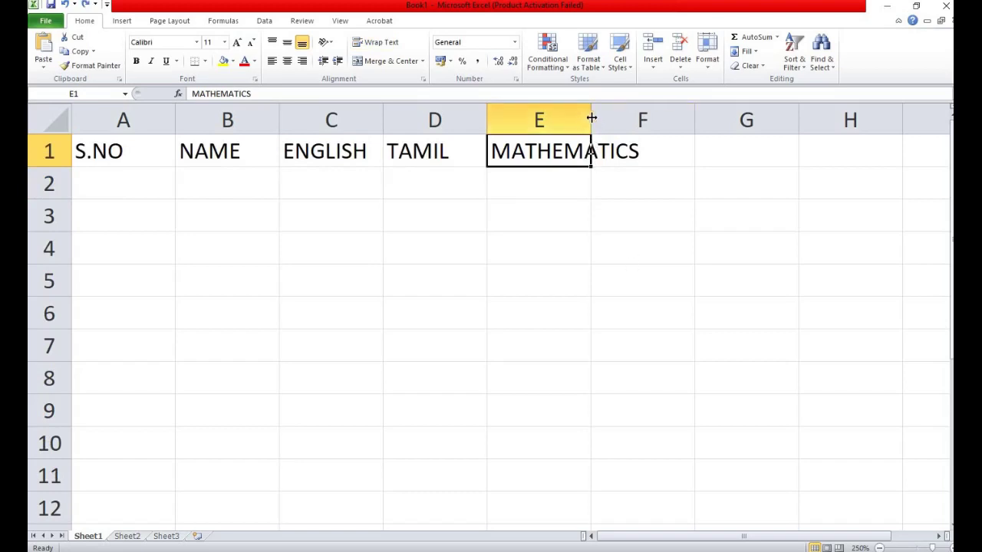
drag(591, 119, 649, 129)
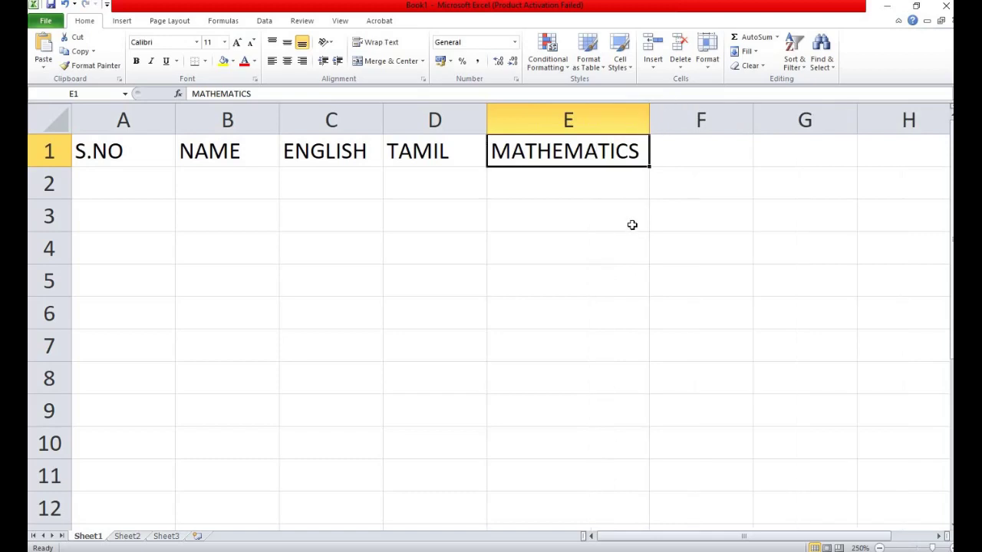
Number A2:A6 from 1 to 5 by filling the series from 1 and 2
key(Return)
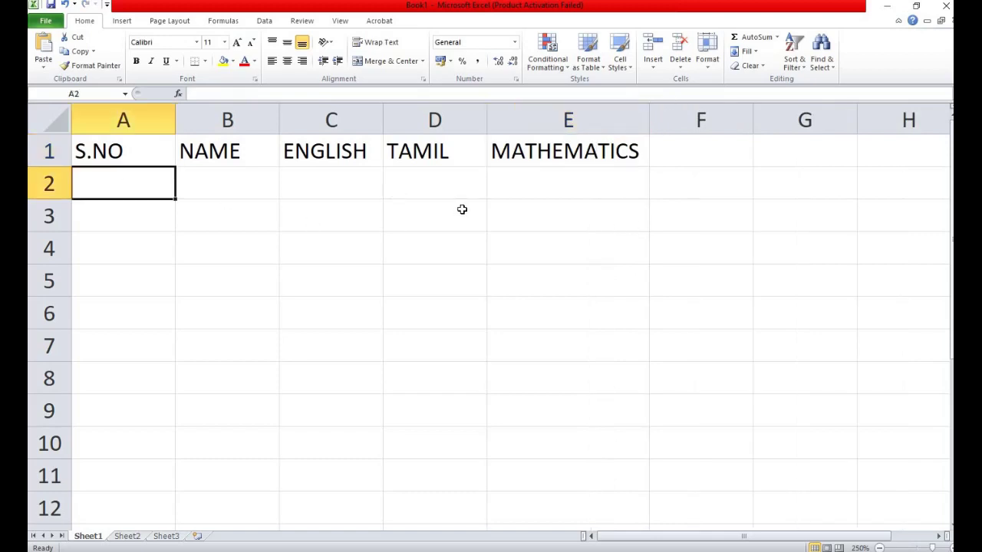
text(1)
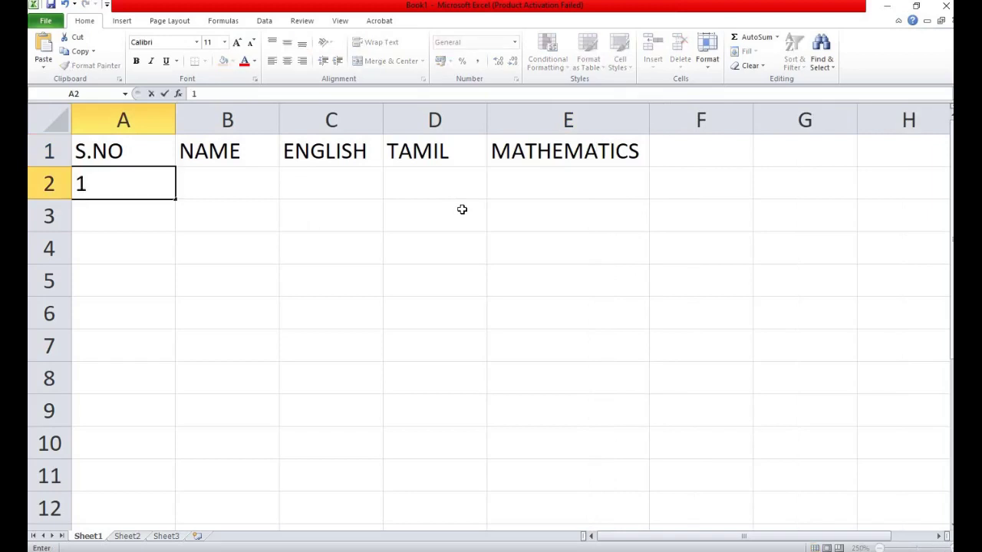
key(Return)
text(2)
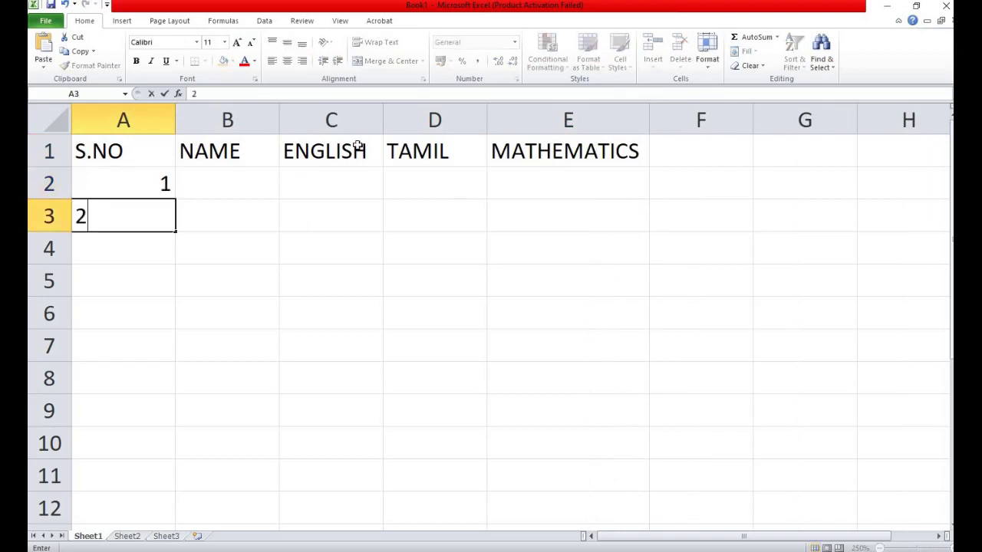
key(Return)
click(147, 187)
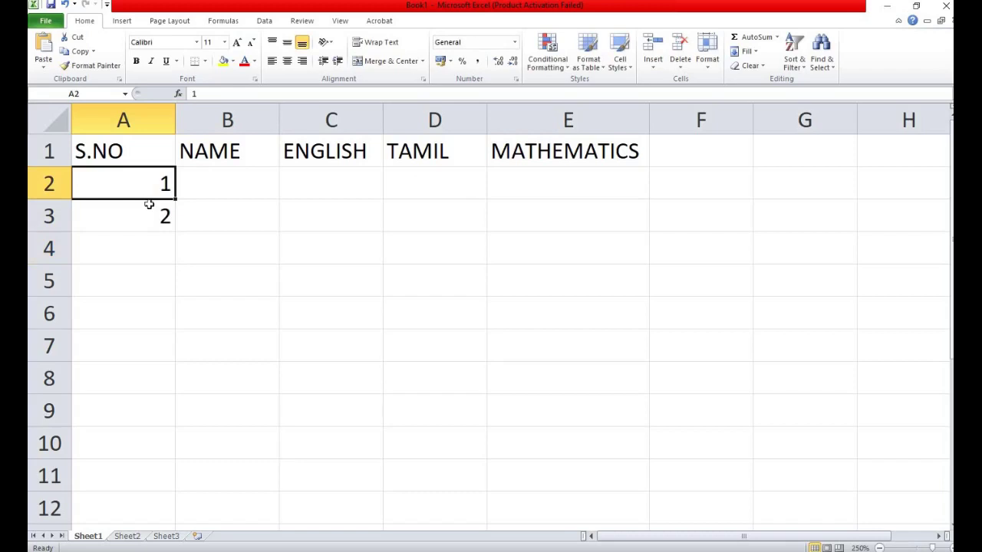
shift+click(153, 218)
drag(168, 229, 175, 328)
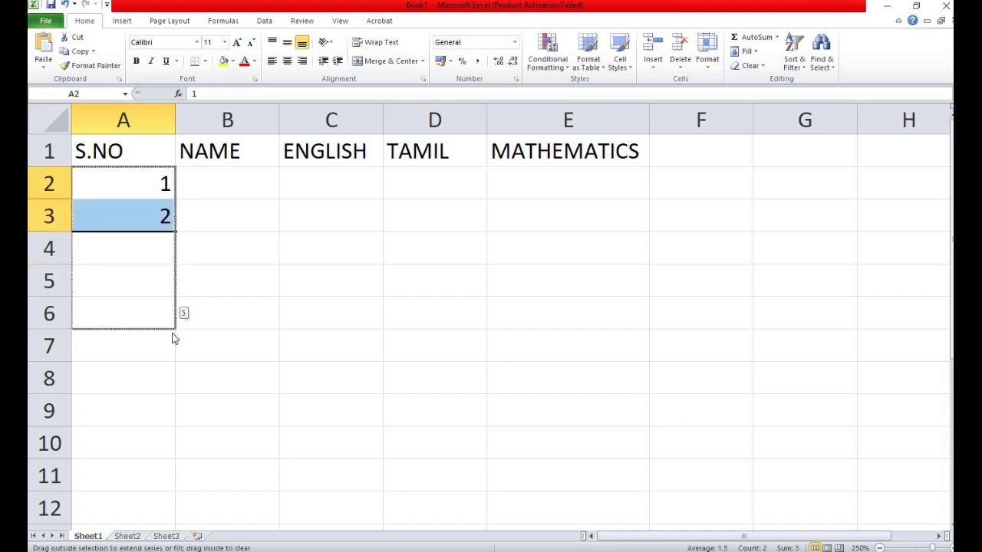
Enter the five student names in B2:B6
key(Right)
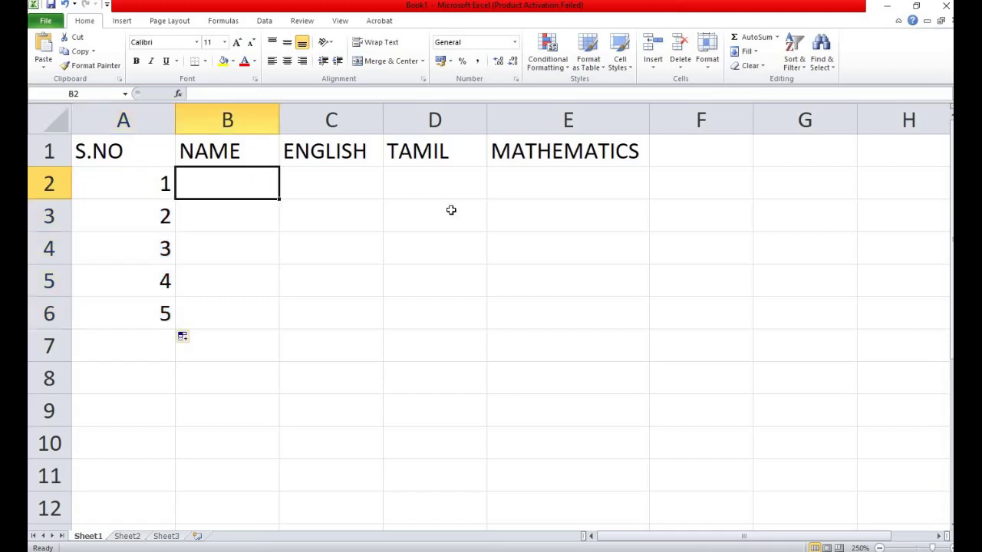
text(RAM)
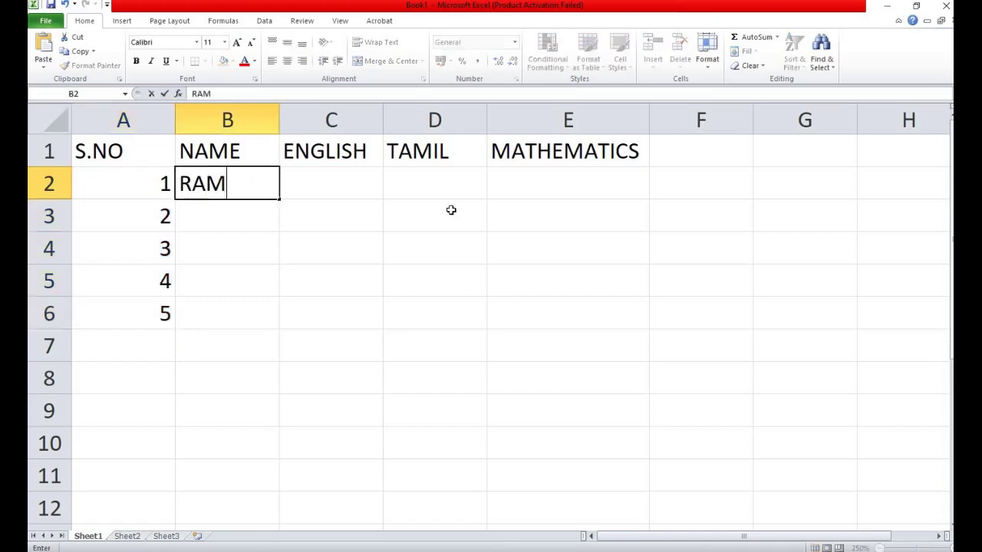
key(Return)
text(SA)
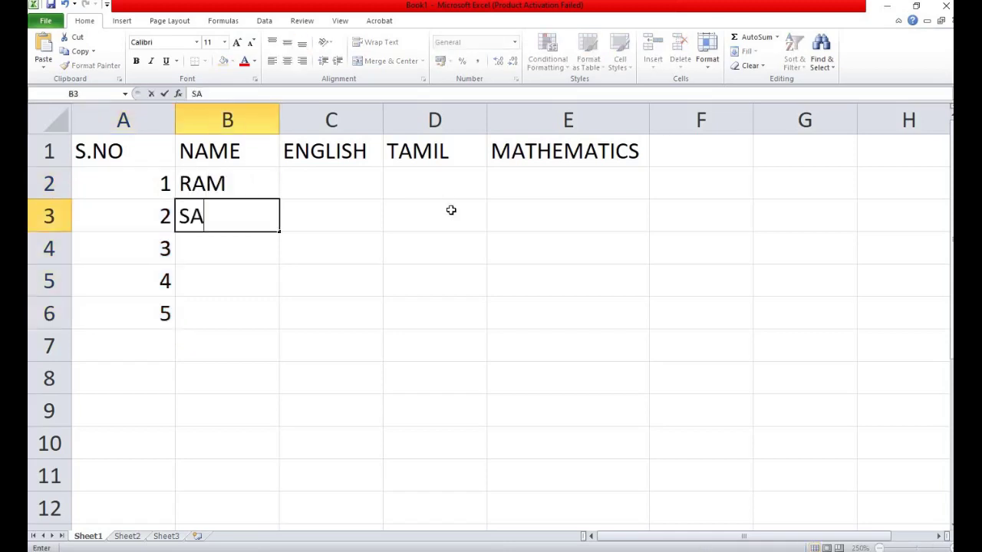
text(M)
key(Return)
text(B)
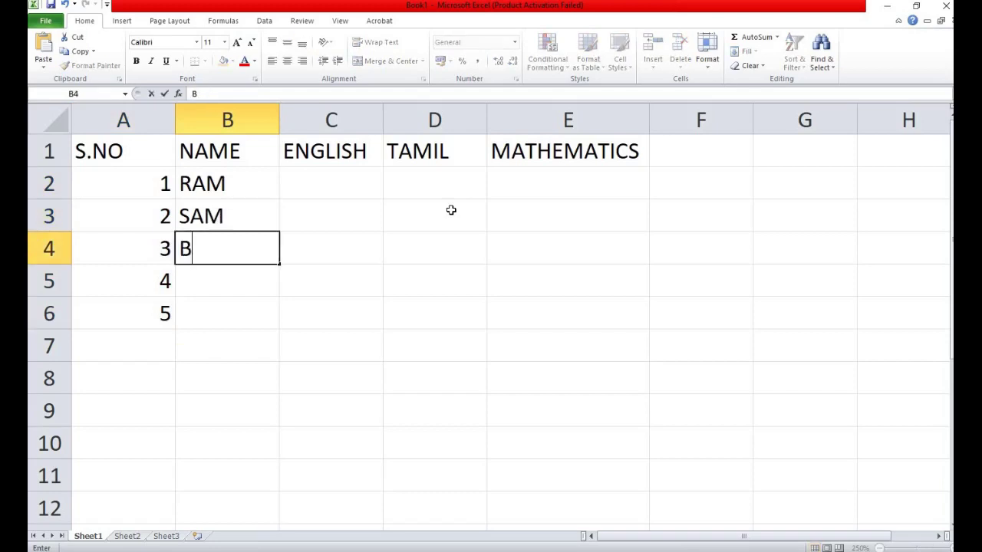
text(ALA)
key(Return)
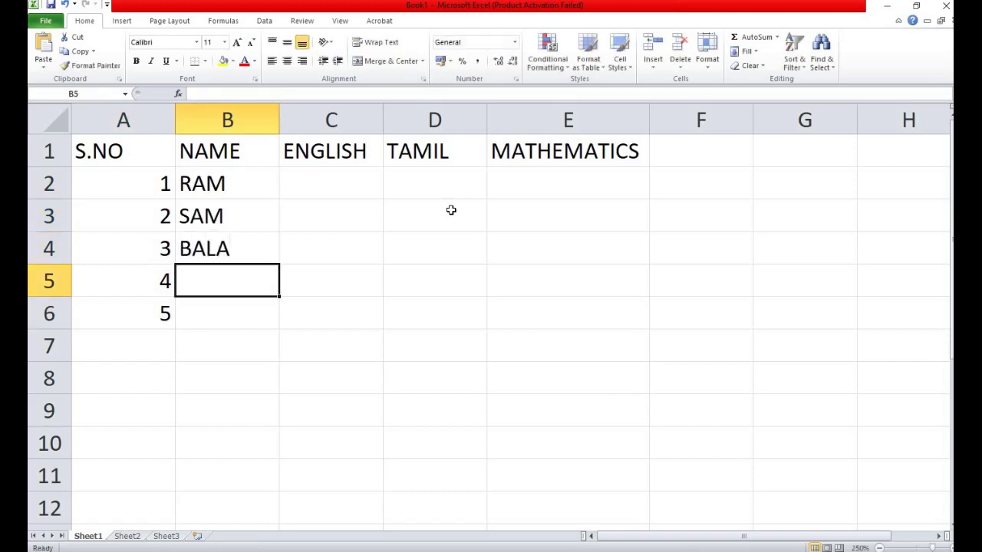
text(SAKTHI)
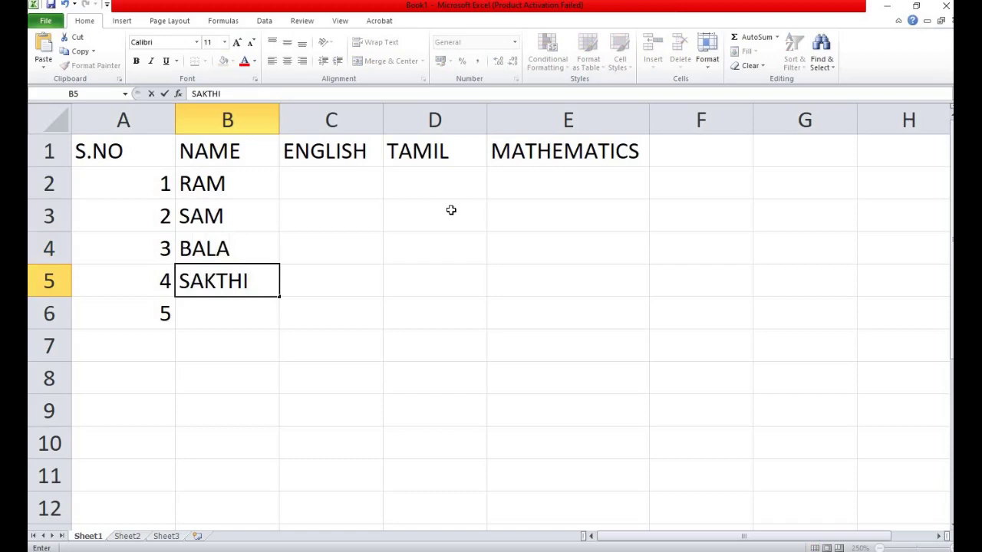
key(Return)
text(KATH)
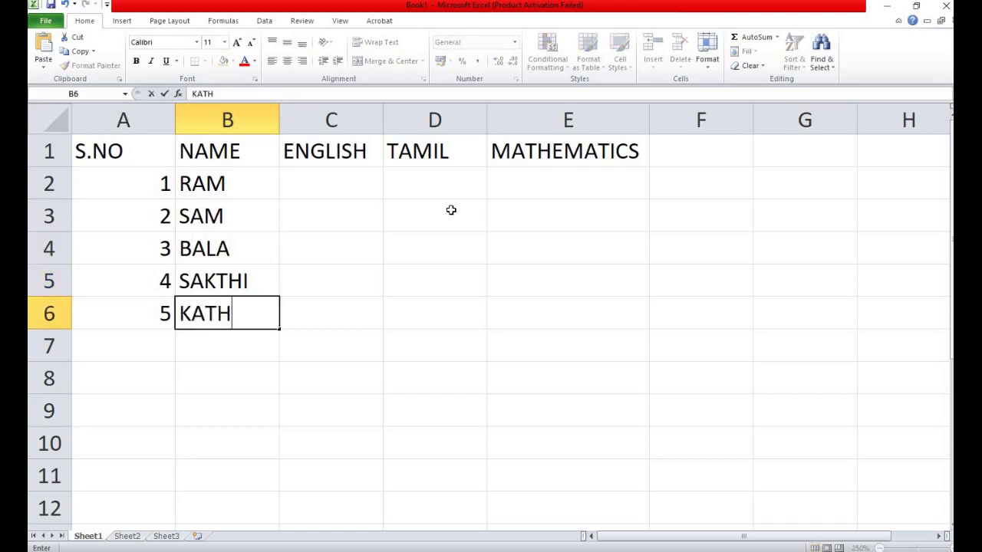
text(IR)
click(351, 197)
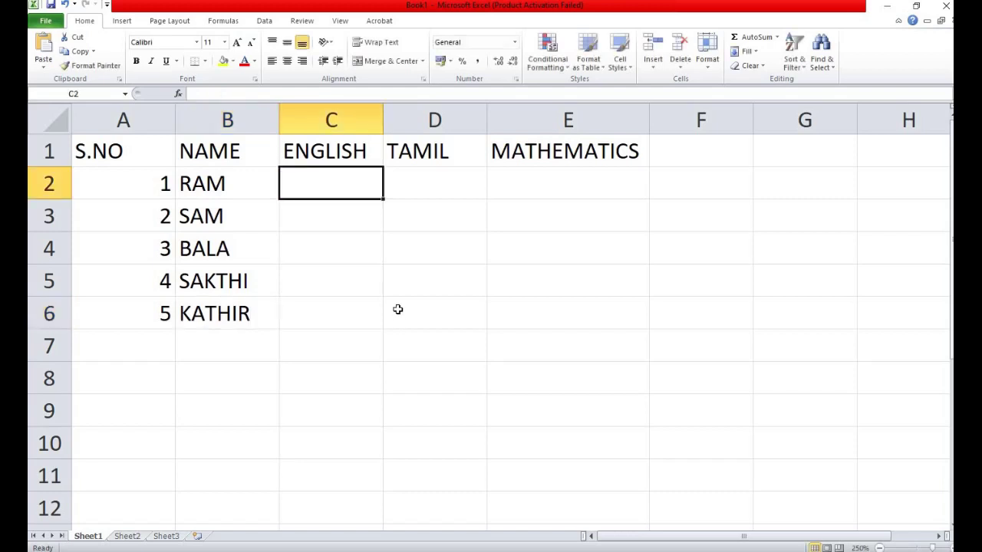
Enter marks 55, 52 and 59 in C2:E2
text(55)
key(Tab)
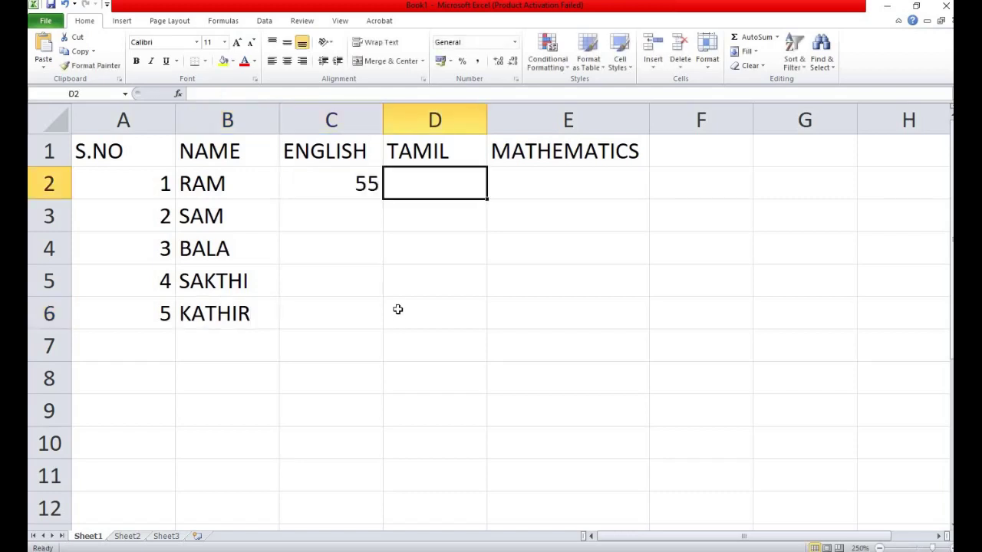
text(52)
key(Tab)
text(59)
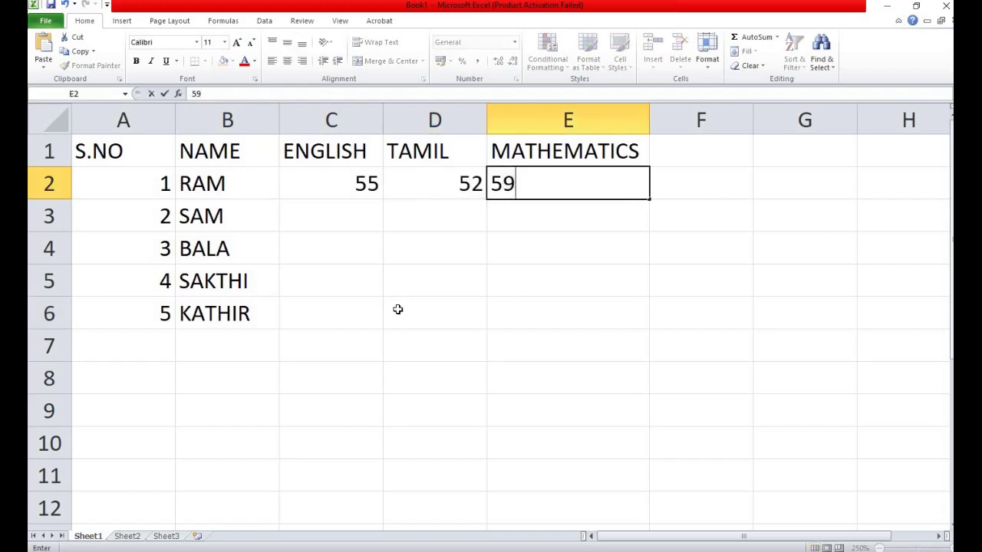
key(Down)
key(Left)
key(Left)
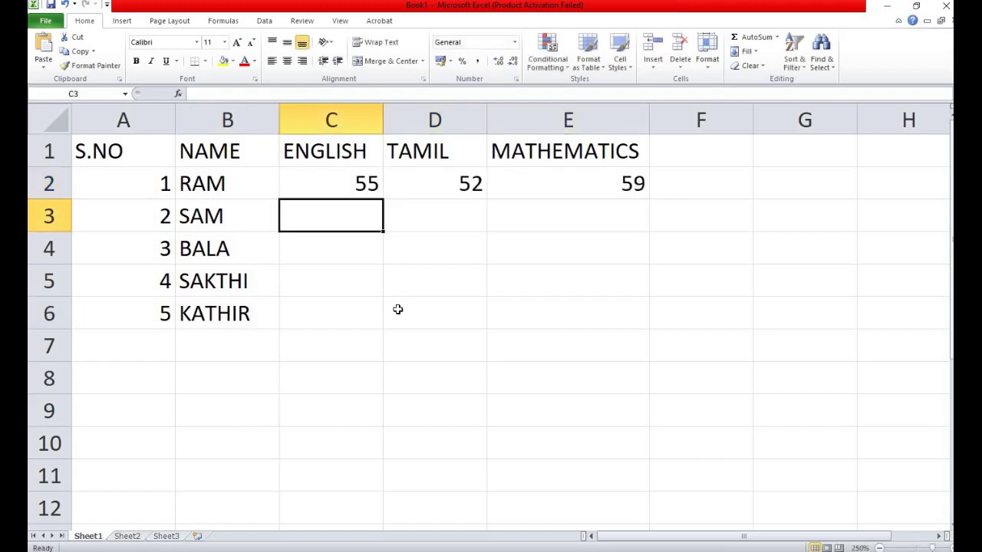
Enter marks 57, 58 and 54 in C3:E3
text(57)
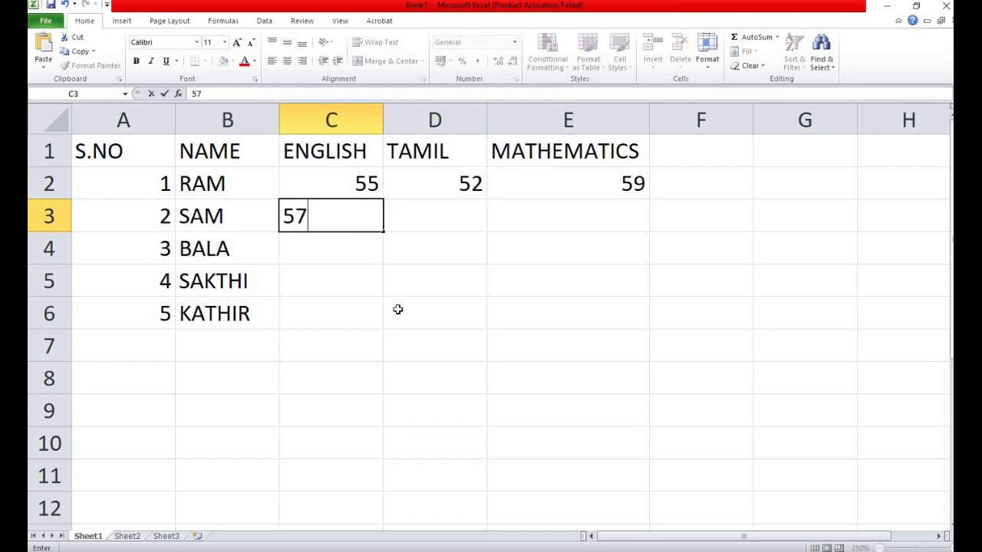
key(Tab)
text(58)
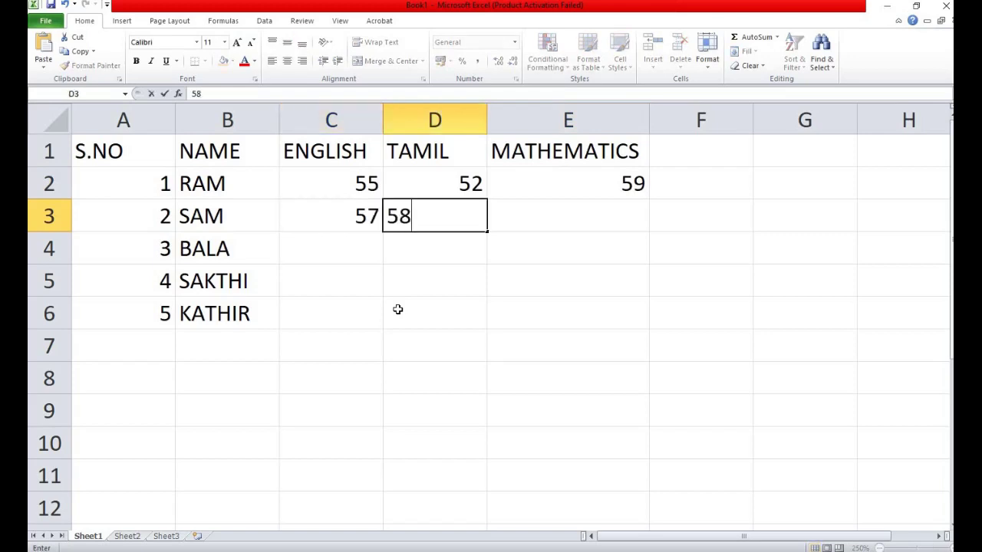
key(Tab)
text(54)
key(Return)
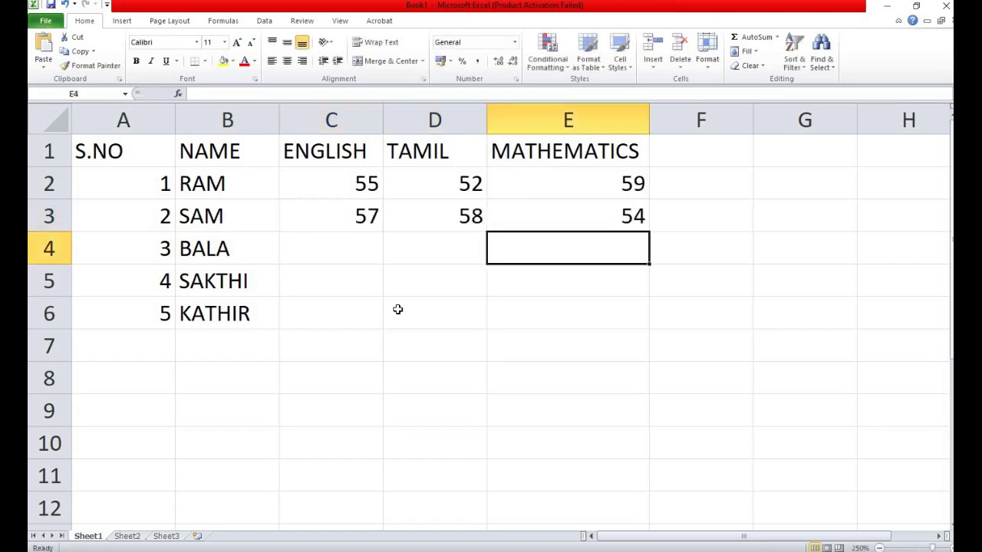
Enter marks 60, 75 and 76 in C4:E4
key(Left)
key(Left)
text(60)
key(Tab)
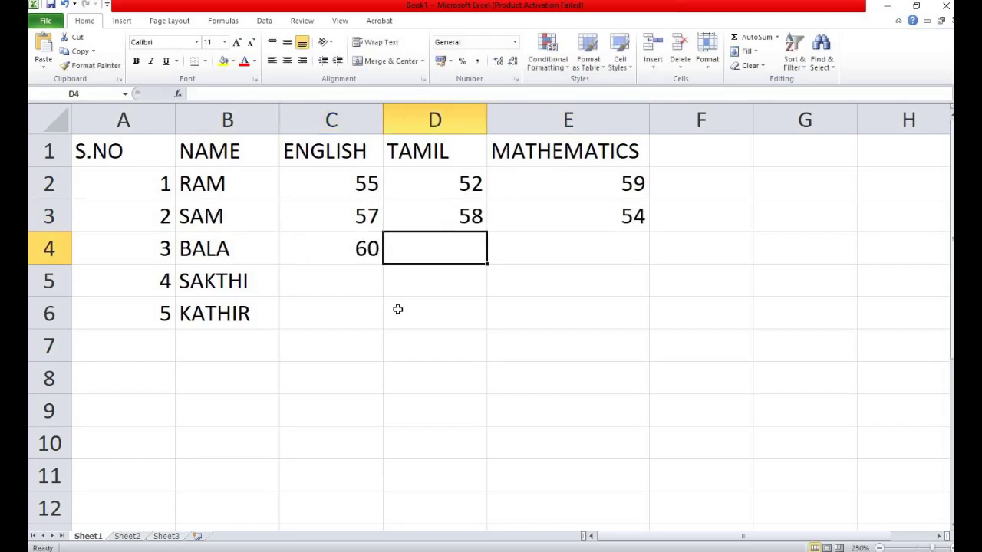
text(75)
key(Tab)
text(7)
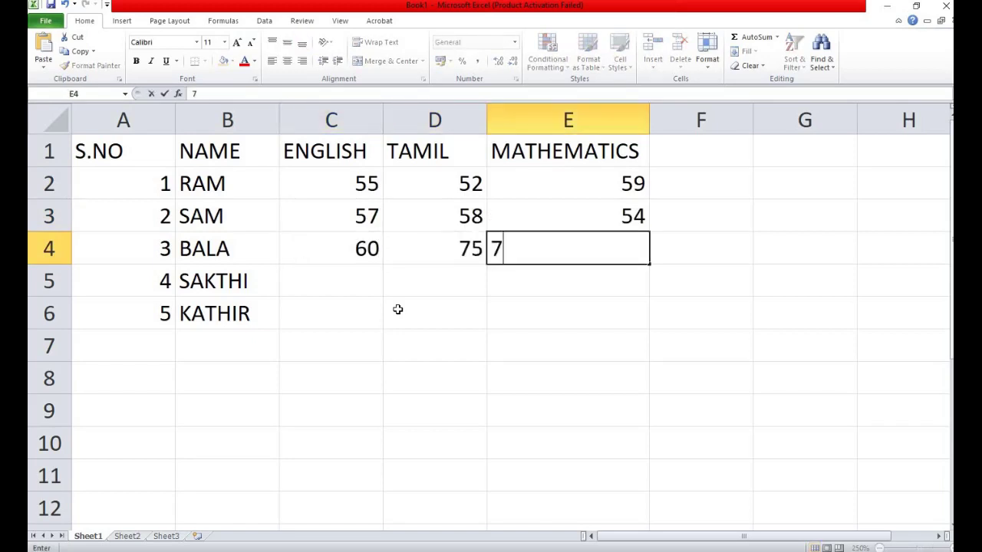
text(6)
key(Return)
Enter marks 54, 59 and 67 in C5:E5
key(Left)
key(Left)
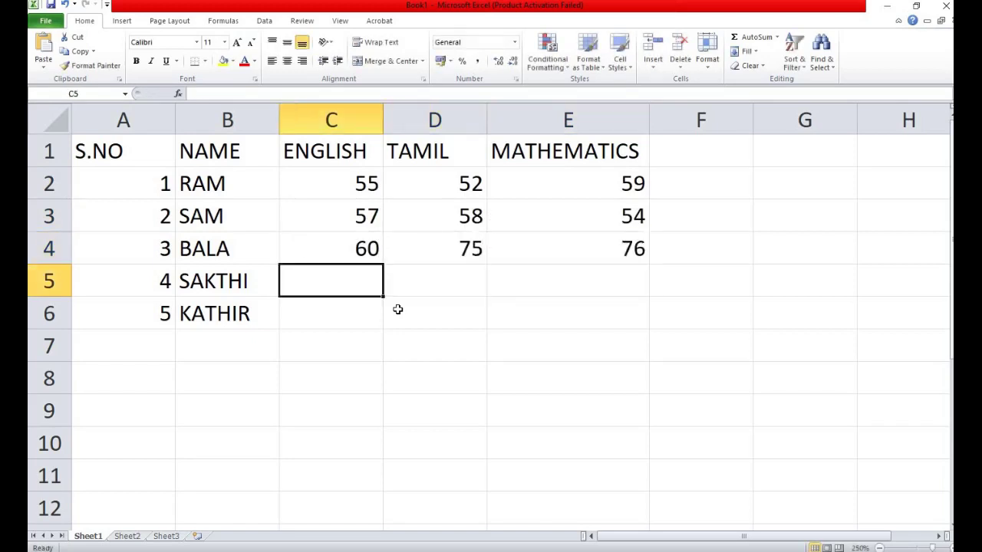
text(1)
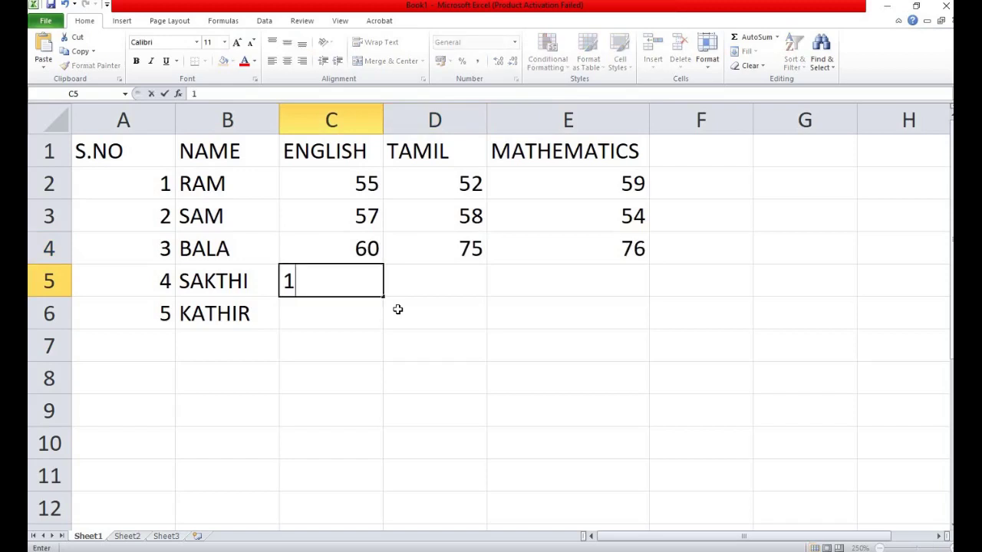
key(BackSpace)
text(54)
key(Tab)
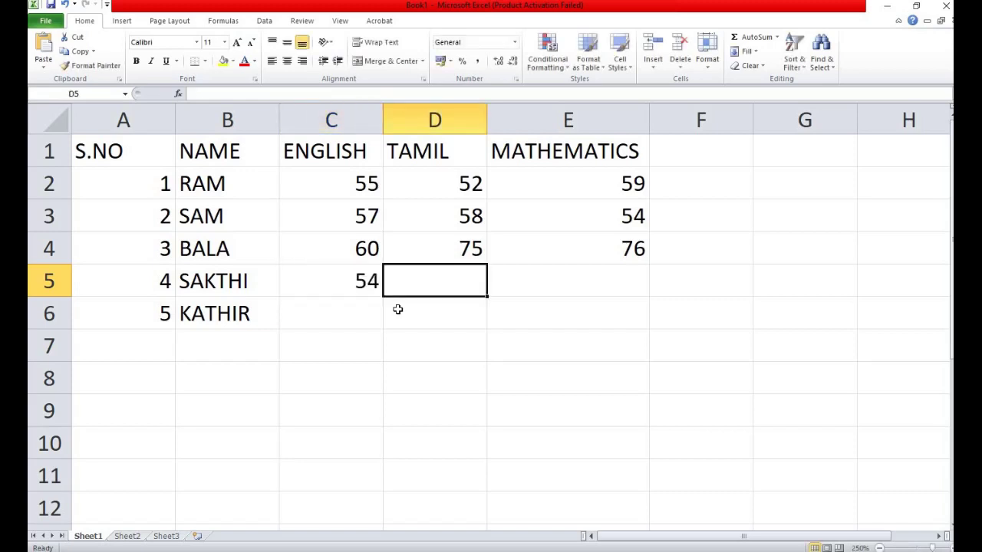
text(59)
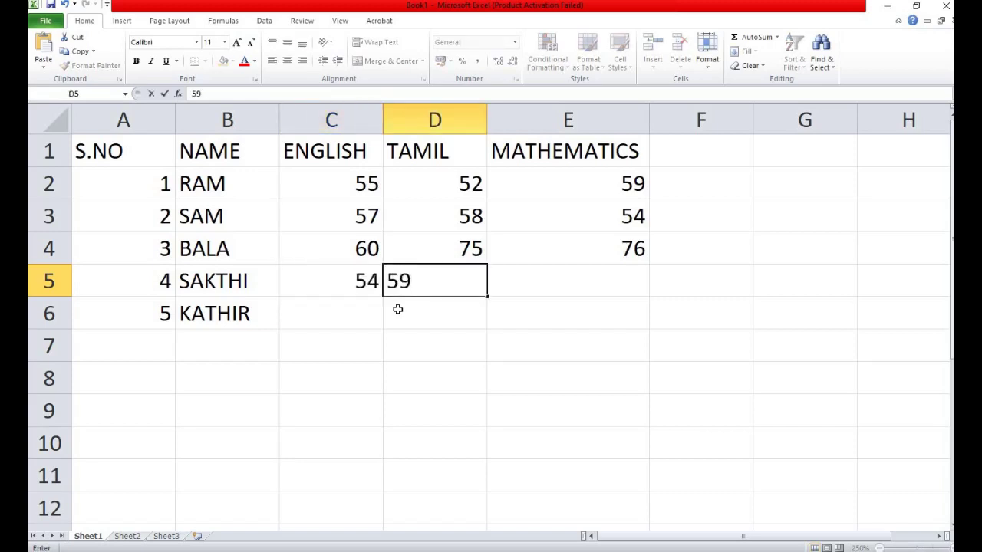
key(Tab)
text(67)
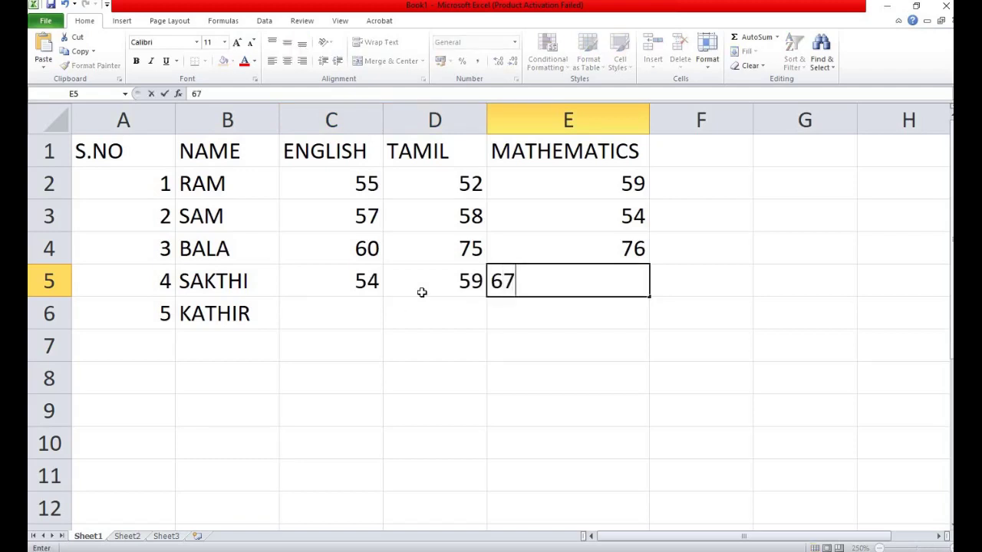
key(Return)
Enter marks 70 and 71 in C6:D6
key(Left)
key(Left)
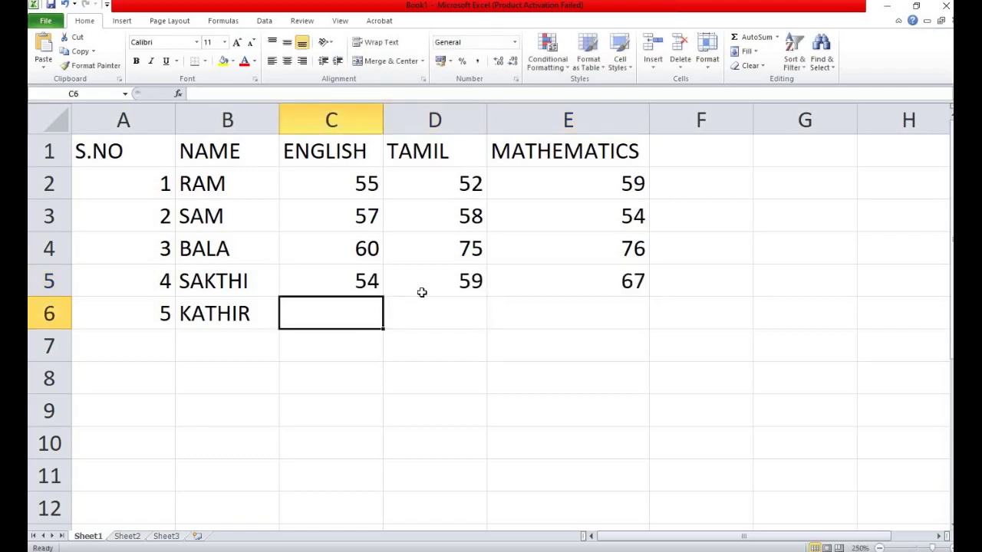
text(70)
key(Tab)
text(71)
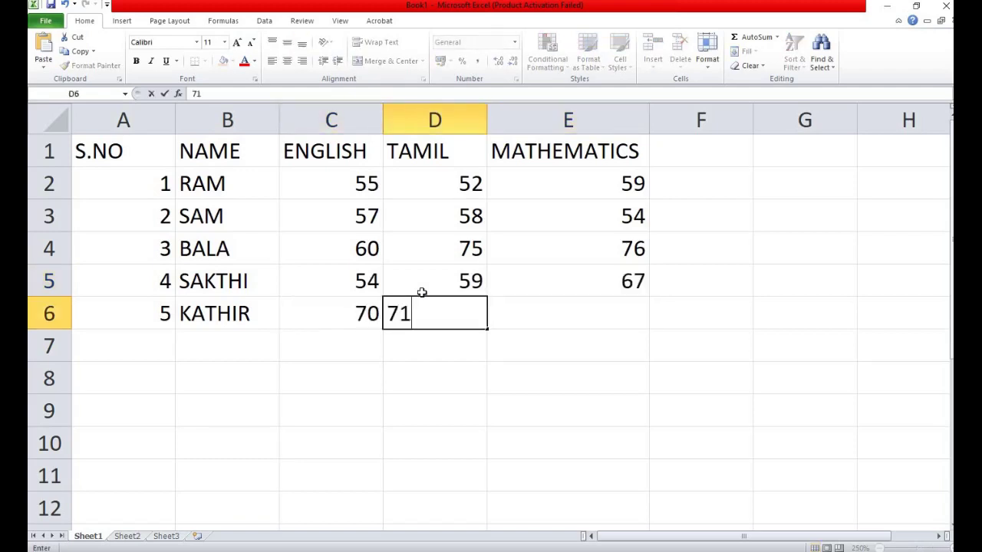
key(Tab)
Enter the last mark 72 in E6 and centre-align the whole table A1:E6
text(72)
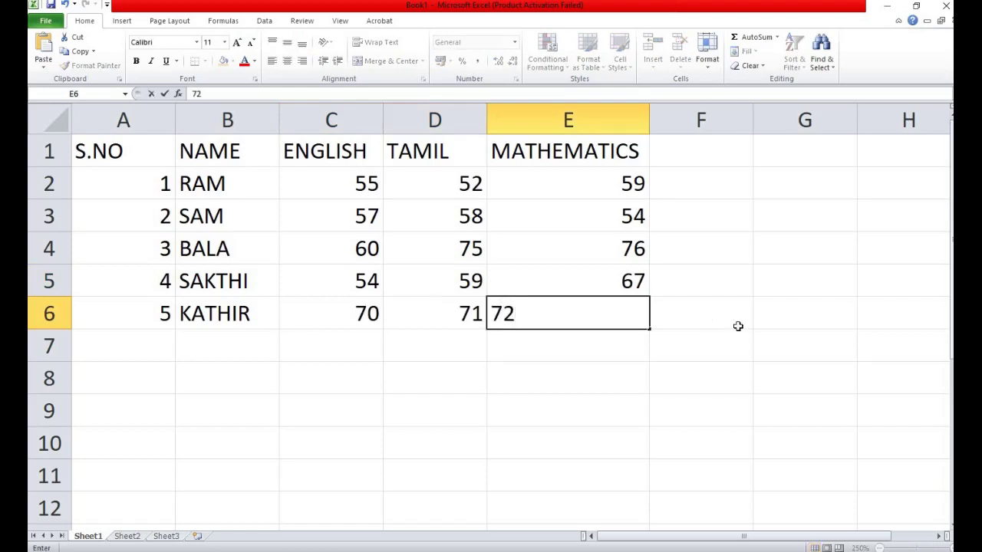
click(714, 315)
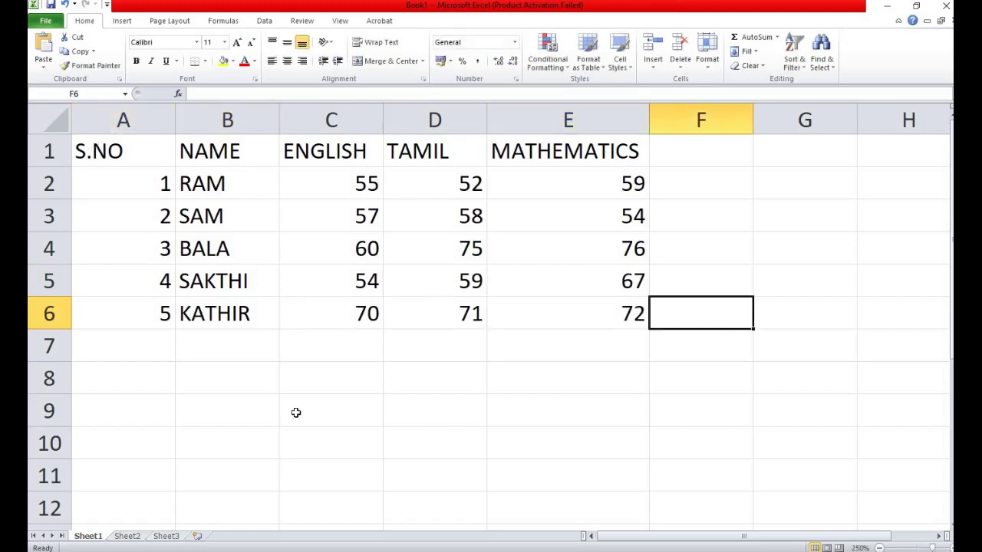
key(ctrl+Home)
key(ctrl+a)
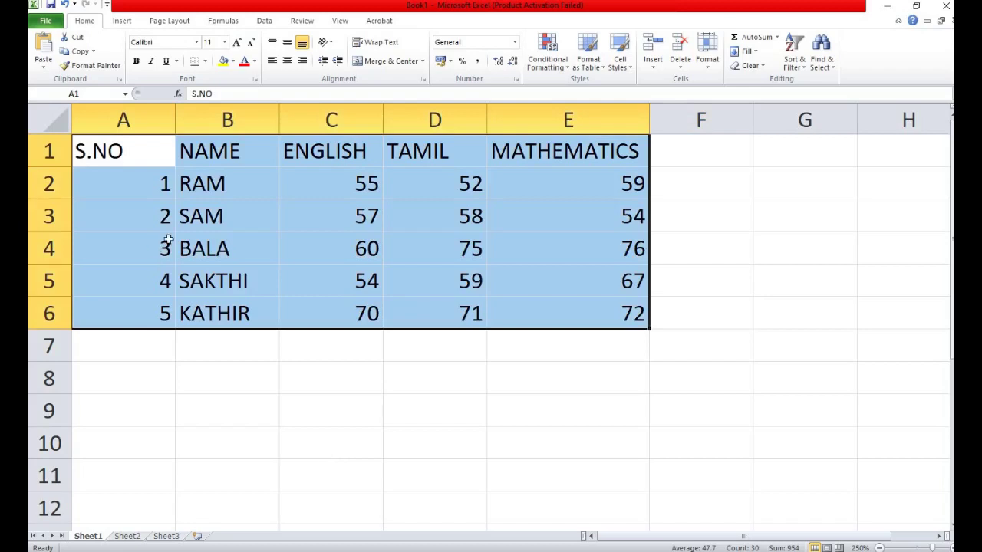
click(290, 63)
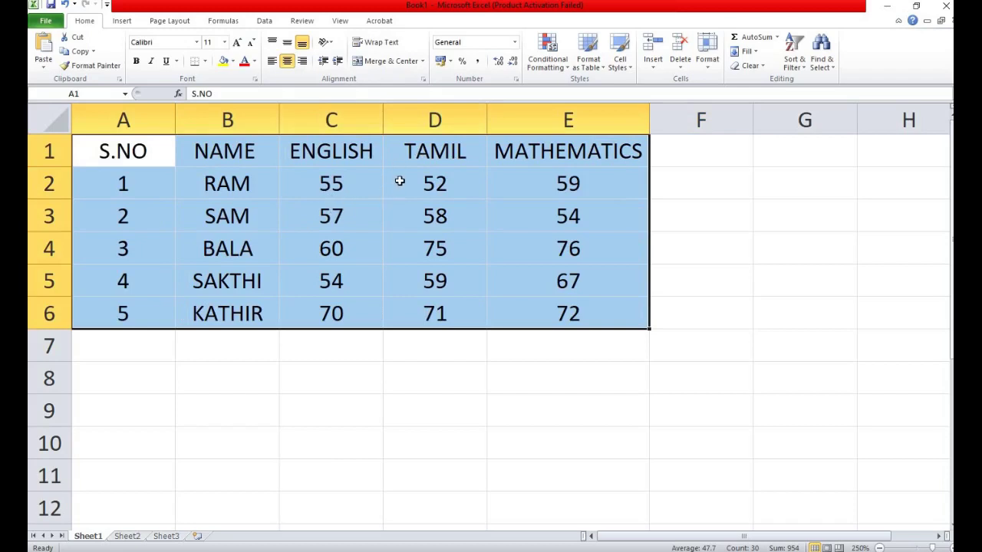
Apply thick outline and inside borders to every cell of A1:E6 through Format Cells
right_click(403, 188)
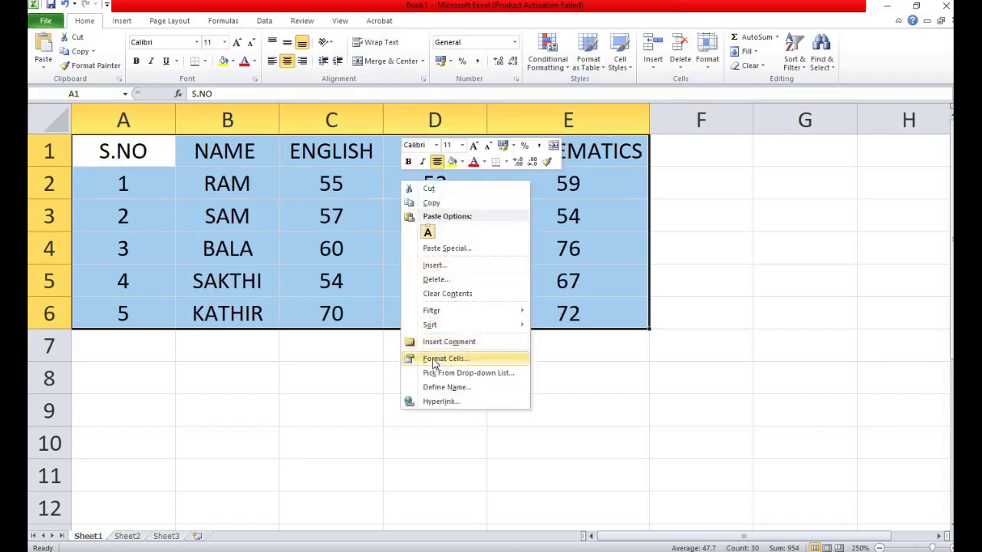
click(439, 358)
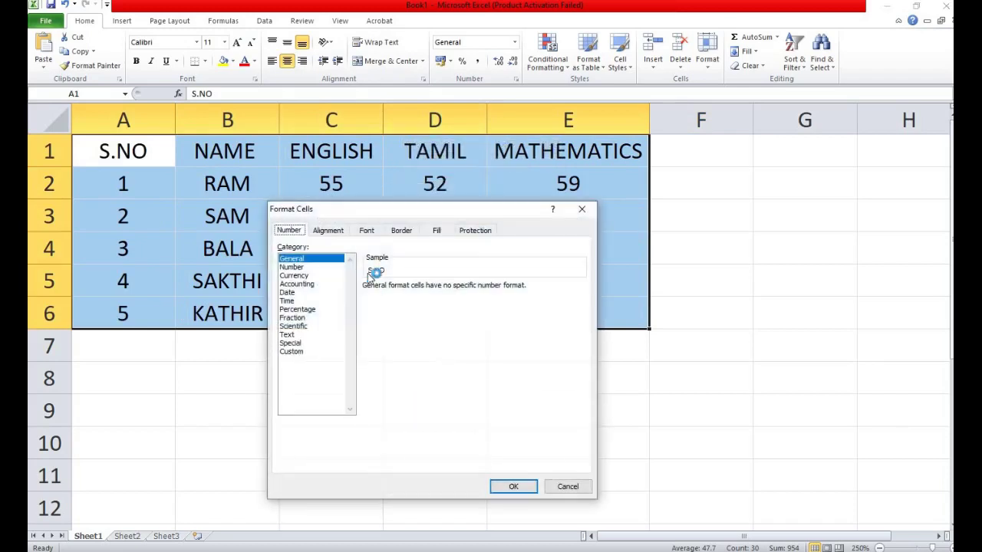
click(581, 209)
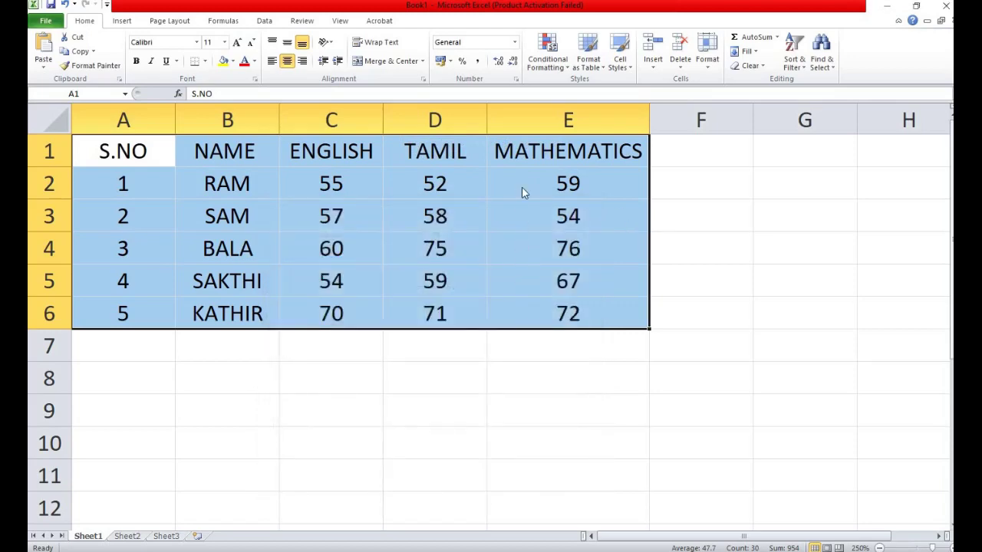
right_click(521, 190)
click(538, 366)
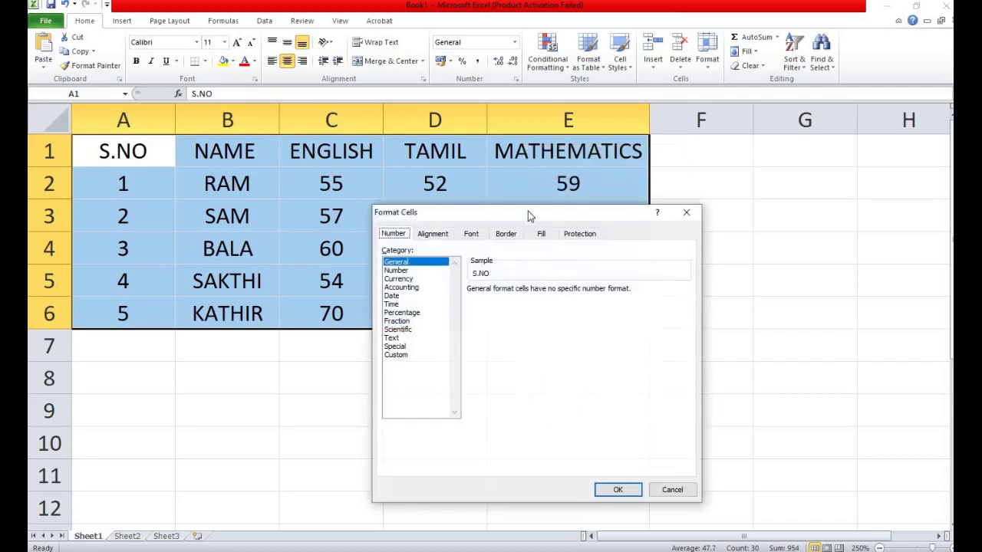
click(506, 234)
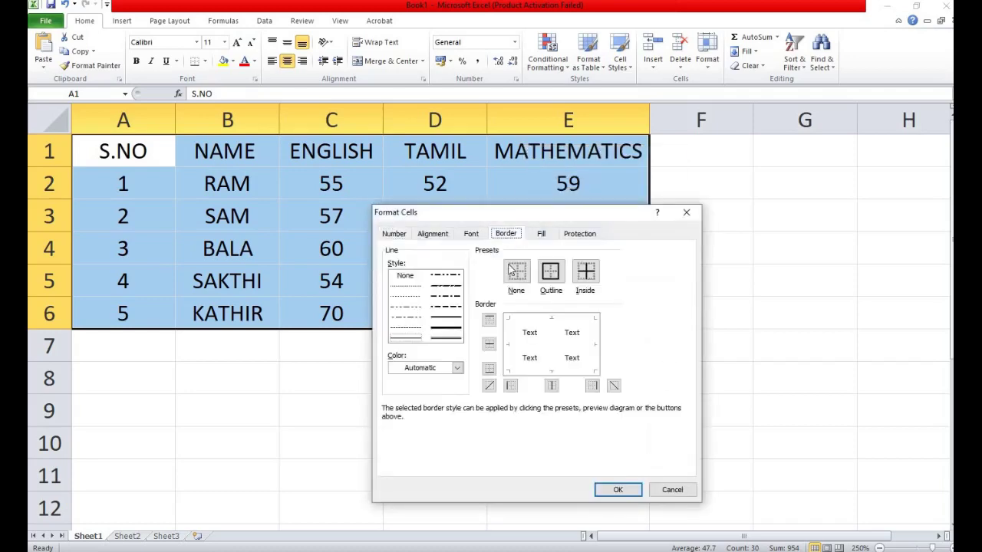
click(449, 322)
click(449, 328)
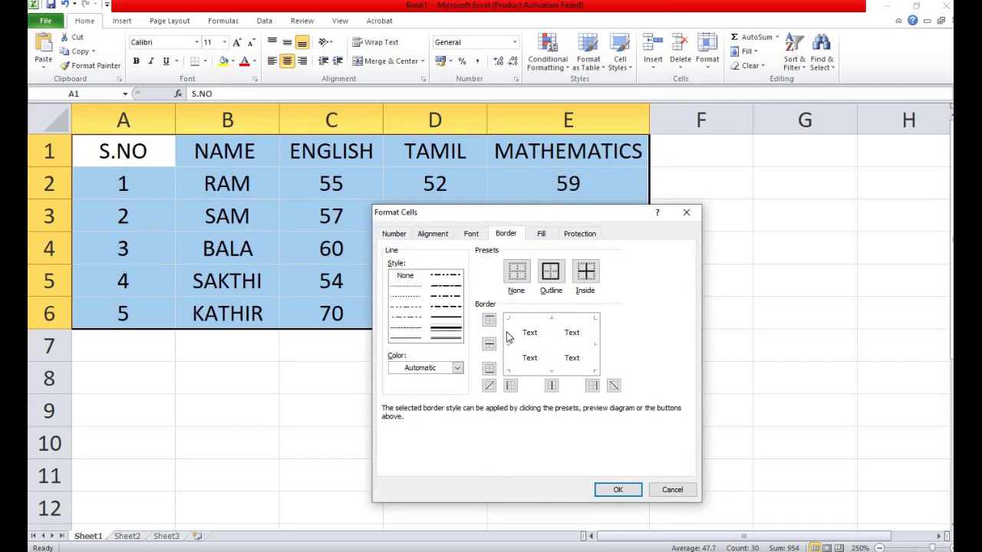
click(510, 337)
click(527, 320)
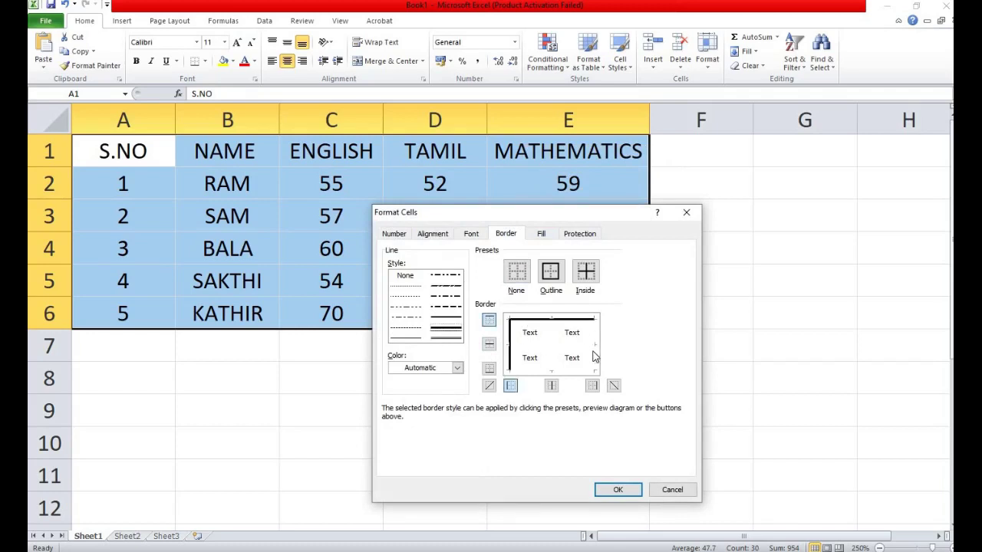
click(595, 349)
click(547, 363)
click(530, 347)
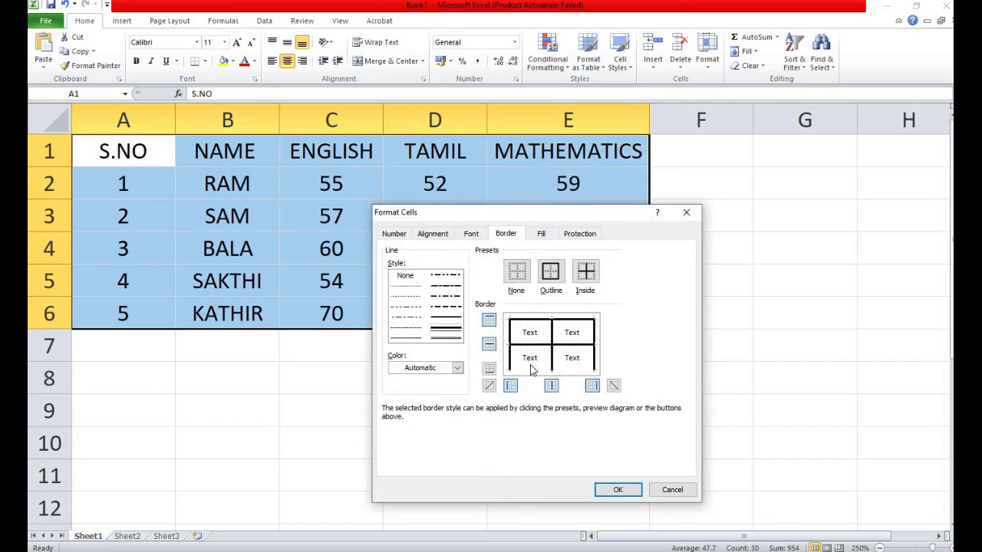
click(534, 370)
click(616, 489)
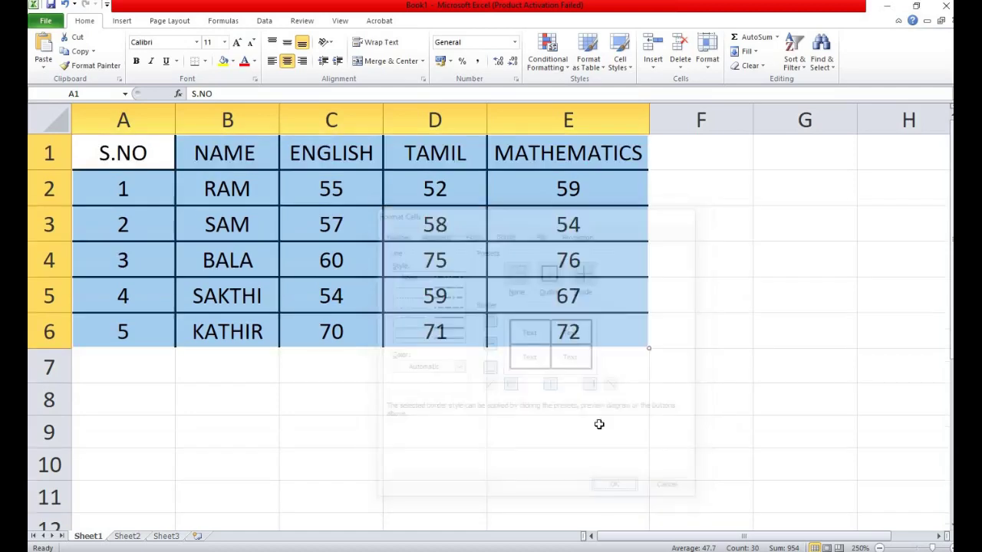
Deselect the table by selecting an empty cell below it
click(531, 365)
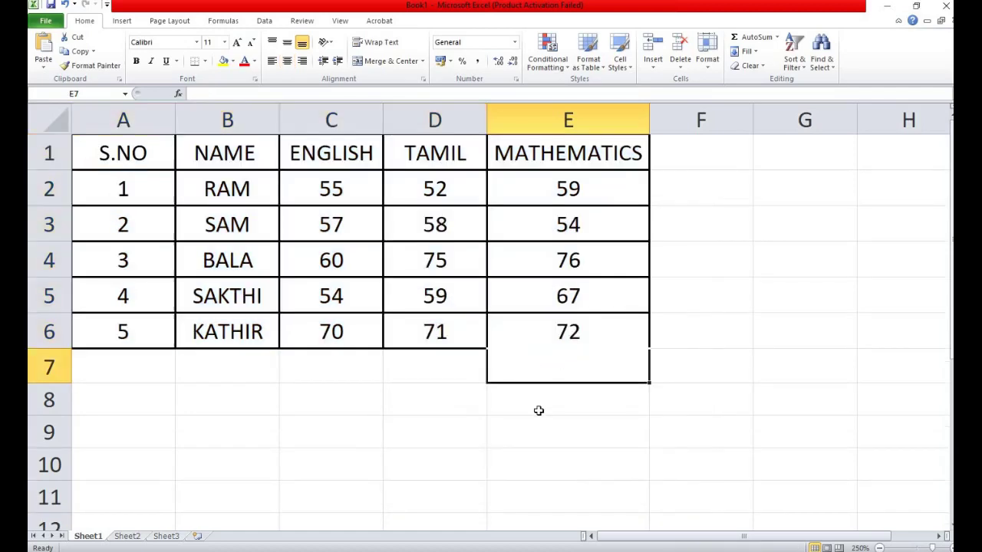
click(436, 365)
click(425, 409)
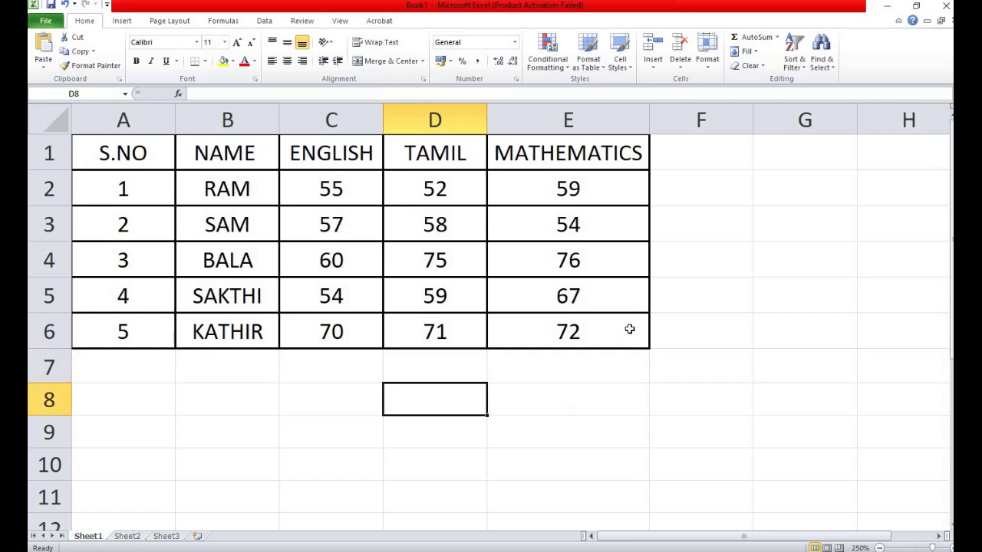
Select the names and marks range B1:E6 and open the Insert > Column chart gallery
ctrl+scroll(722, 305, down, 3)
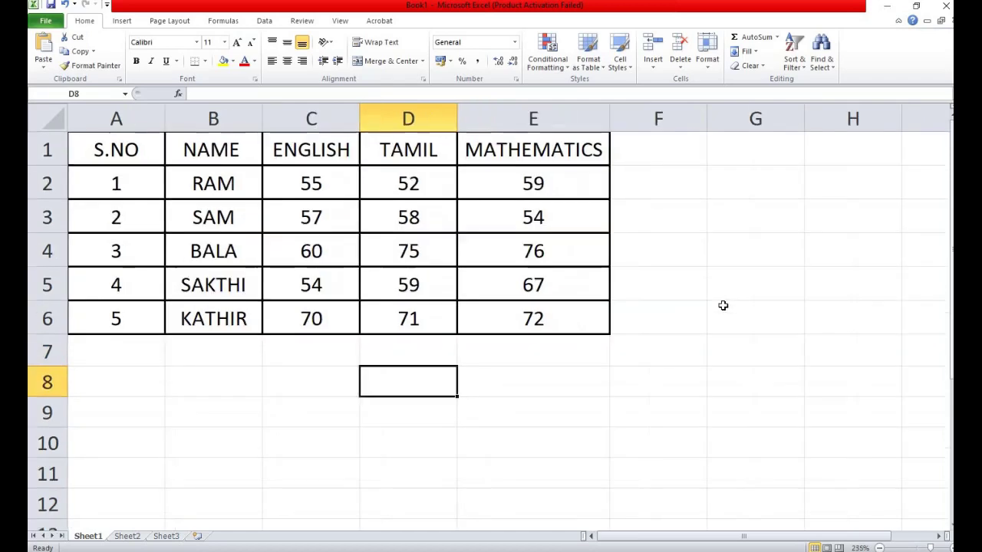
ctrl+scroll(722, 305, down, 2)
ctrl+scroll(700, 311, down, 1)
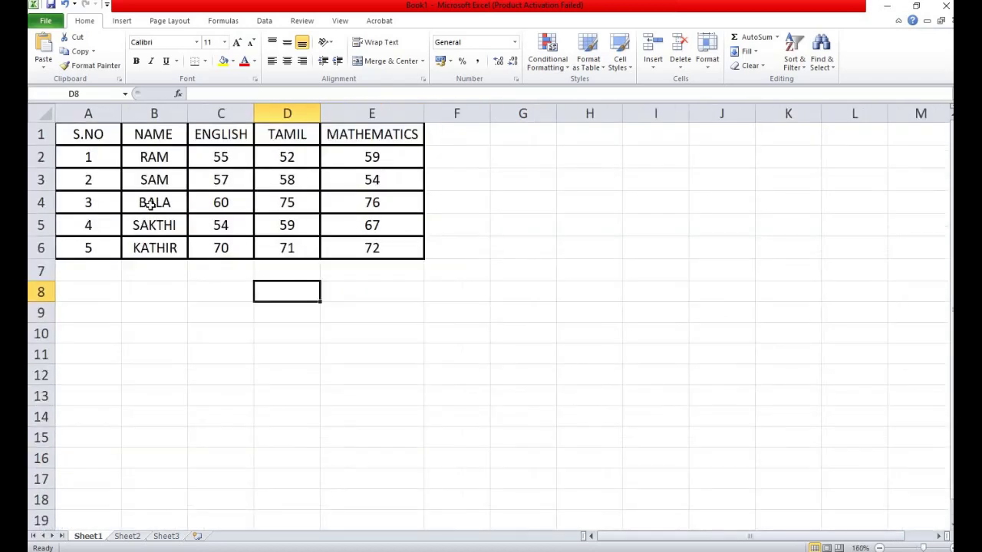
click(164, 138)
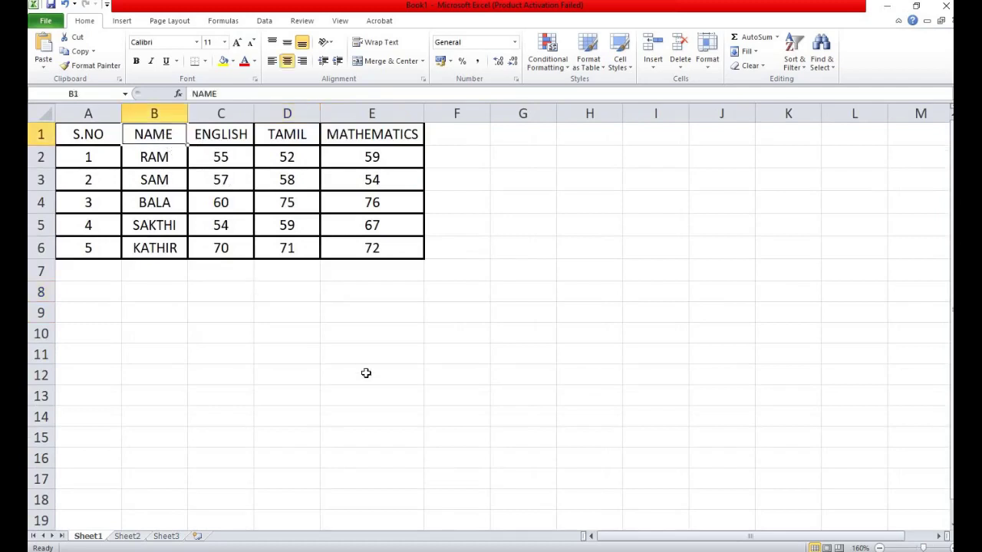
key(shift+Right)
key(shift+Right)
key(shift+Right)
key(shift+Down)
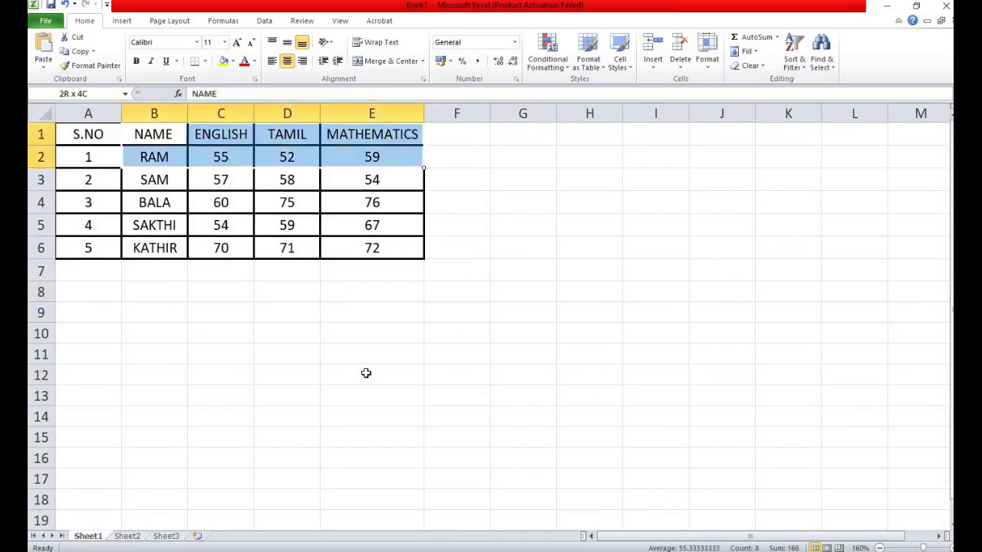
key(shift+Down)
key(shift+Down)
key(shift+Down)
key(shift+Down)
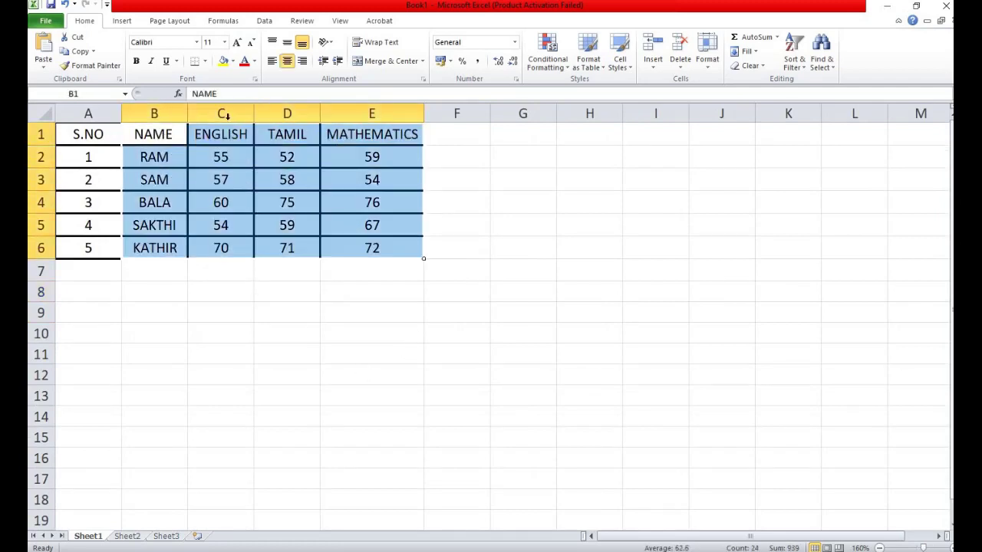
click(120, 23)
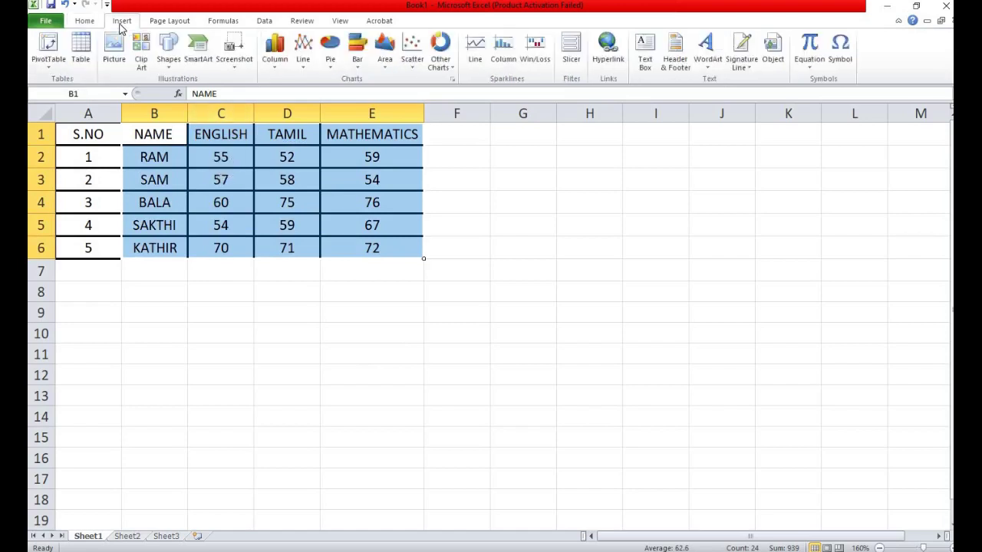
click(274, 66)
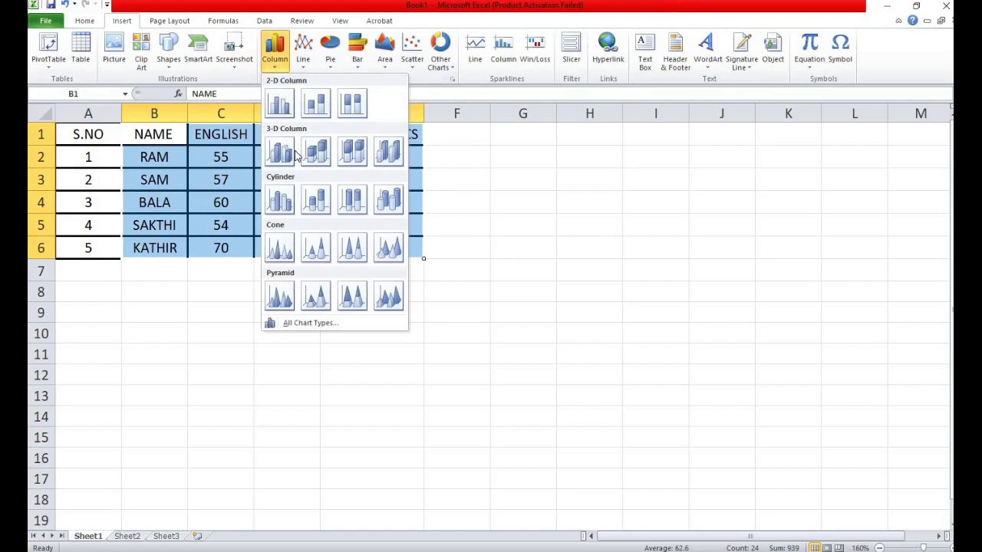
Insert a 3-D clustered cylinder chart of the marks and move it right of the table
click(279, 200)
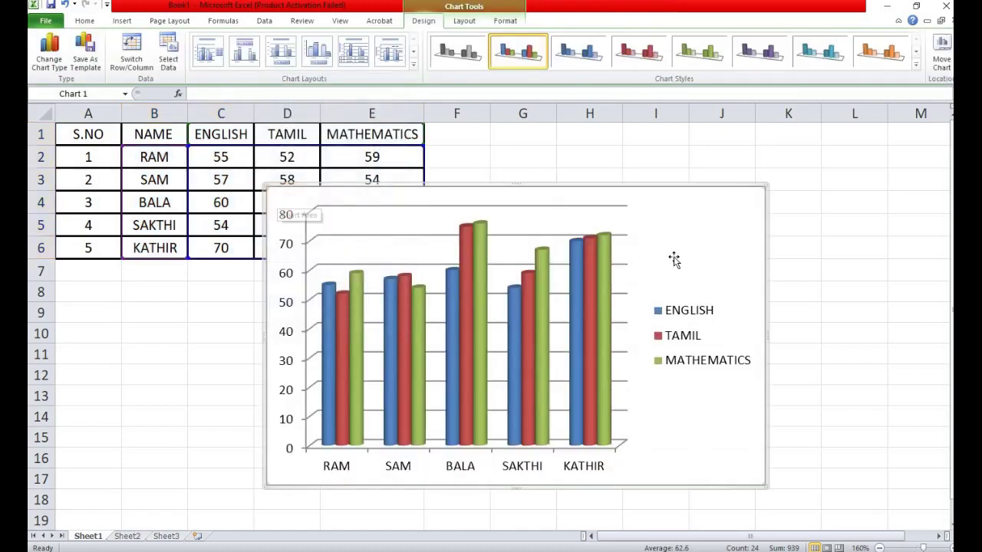
mouse_move(678, 186)
mouse_down()
mouse_move(785, 200)
mouse_move(760, 205)
mouse_up()
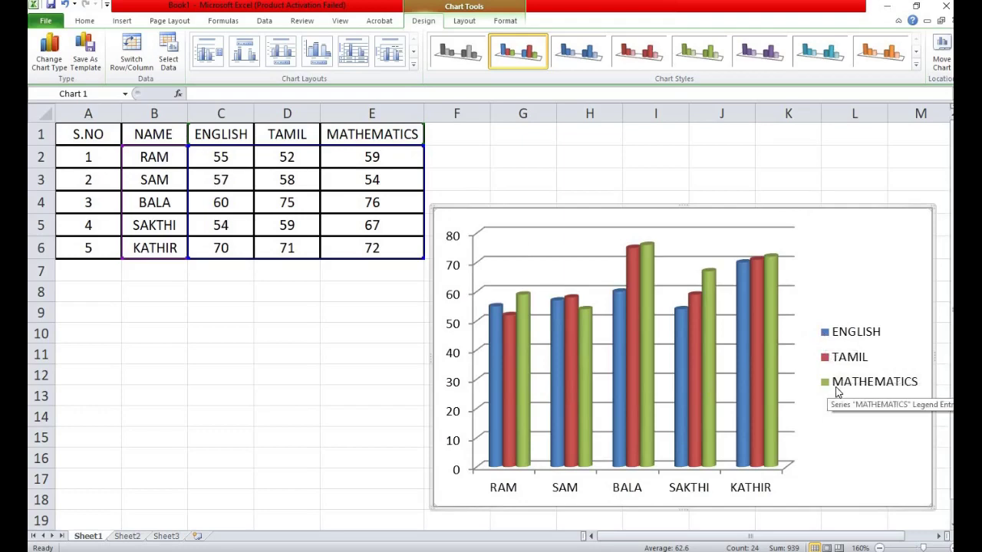
Set the chart area to a solid black fill in Format Chart Area
double_click(850, 248)
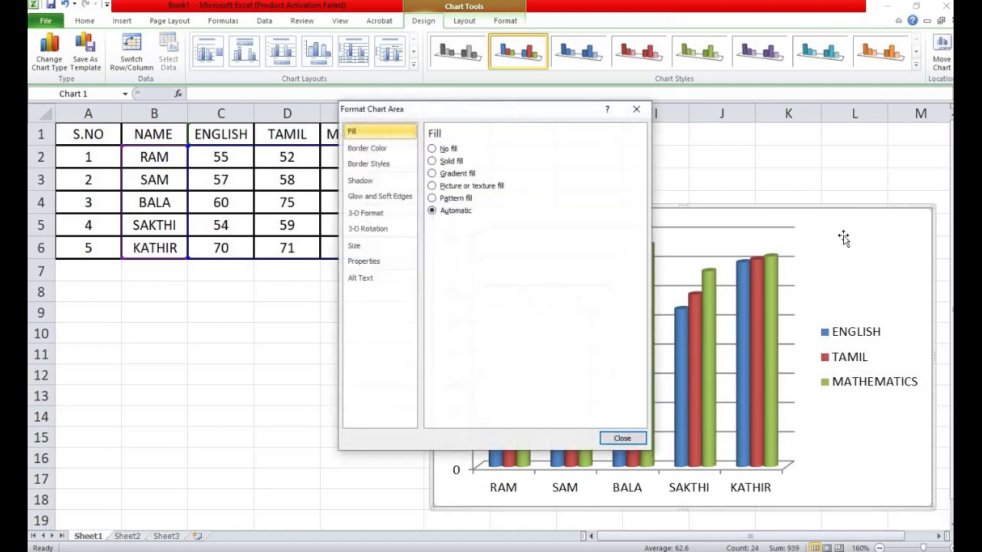
click(633, 107)
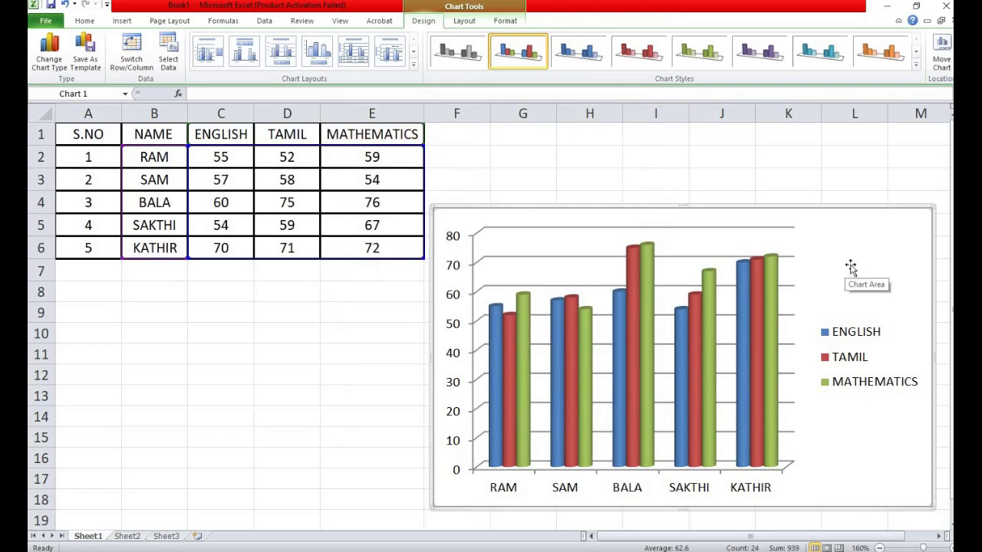
double_click(858, 265)
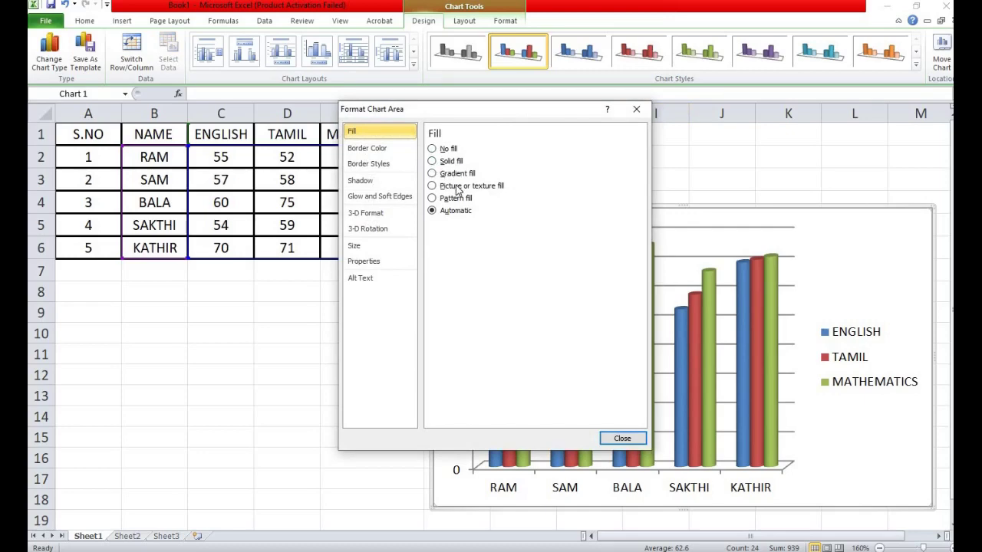
click(432, 161)
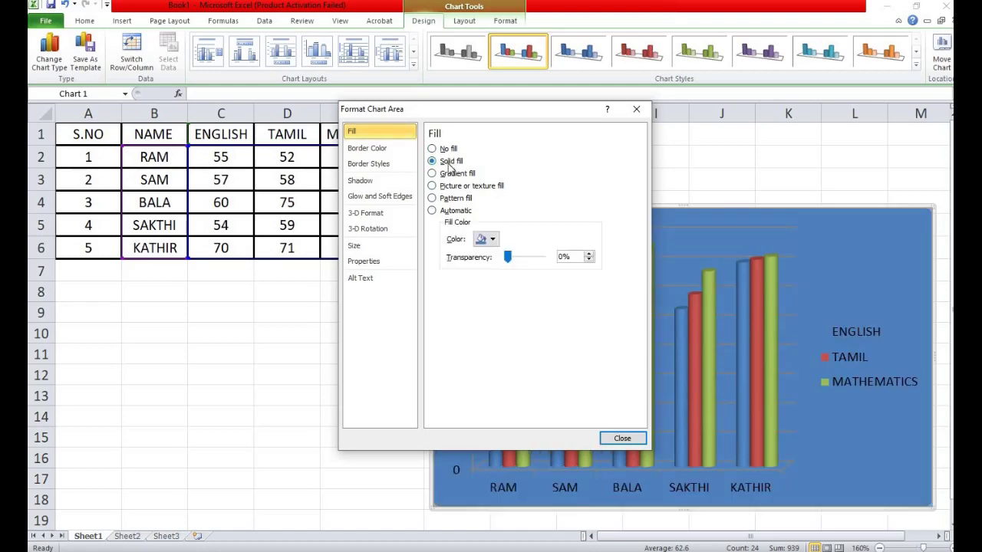
click(492, 239)
click(489, 266)
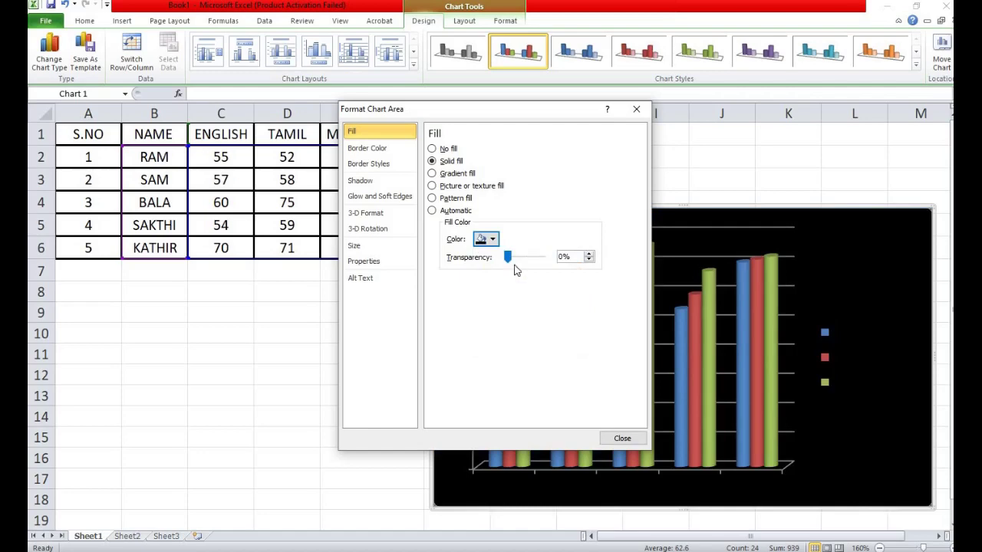
click(847, 354)
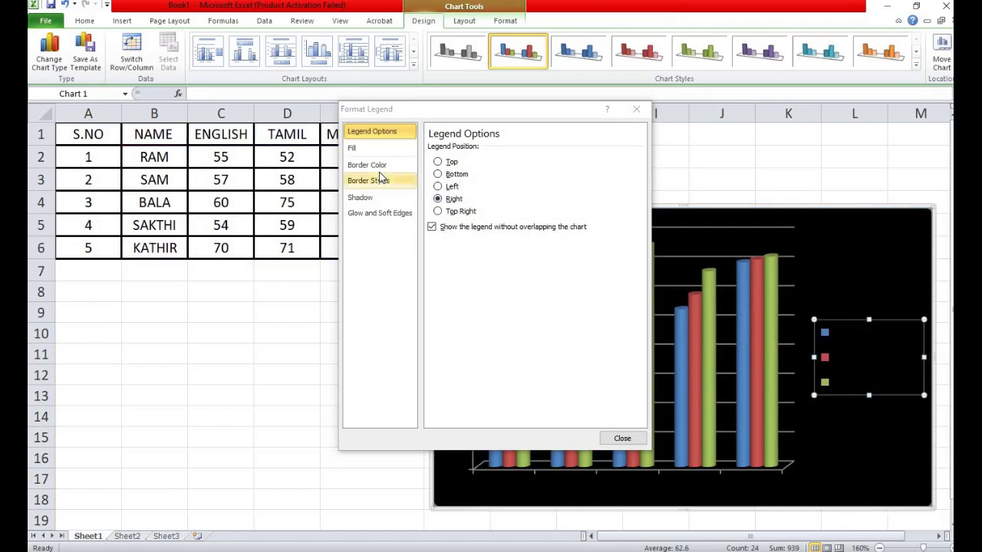
Try a yellow fill on the legend, then dismiss the legend settings leaving it unfilled
click(387, 148)
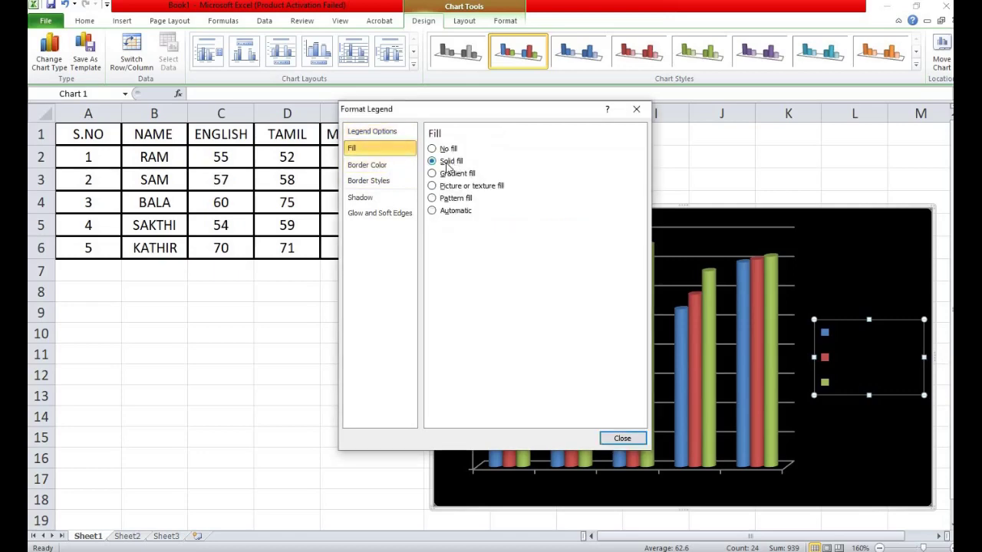
click(493, 239)
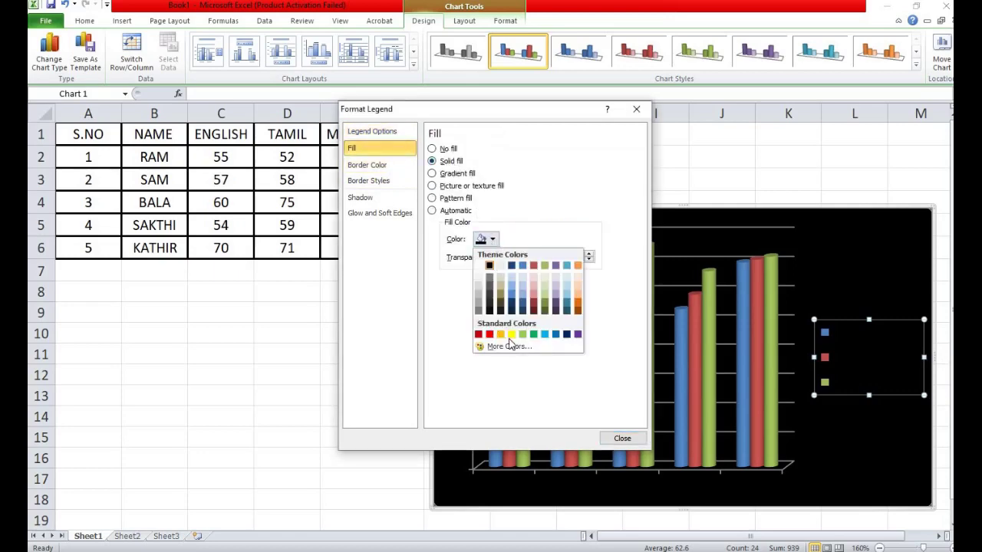
click(511, 334)
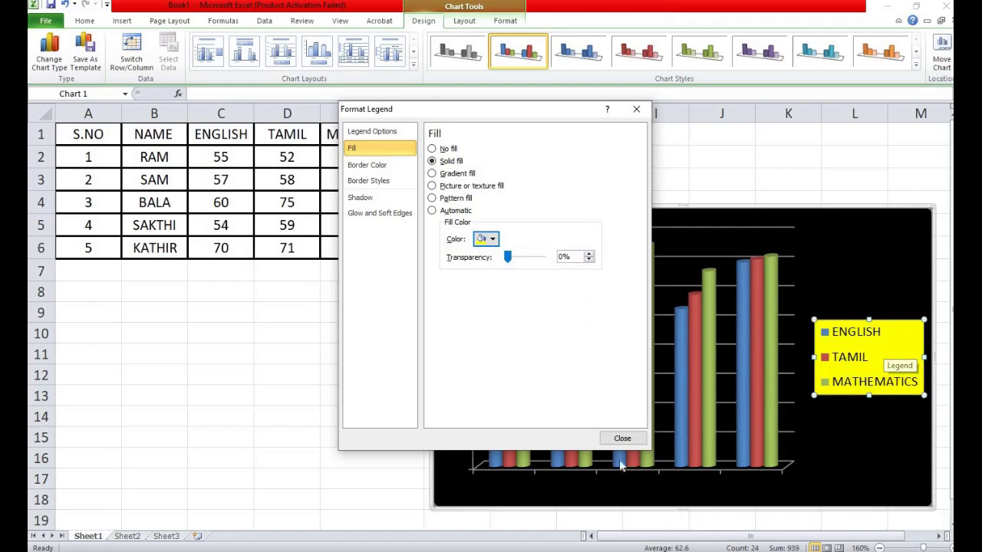
key(Escape)
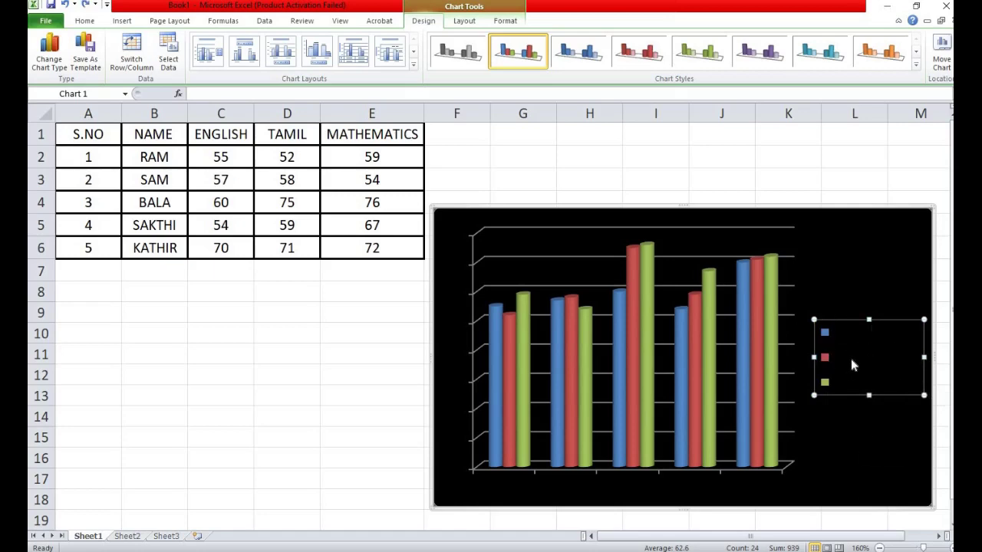
Open the legend's fill settings and try red, then yellow solid fills
double_click(841, 322)
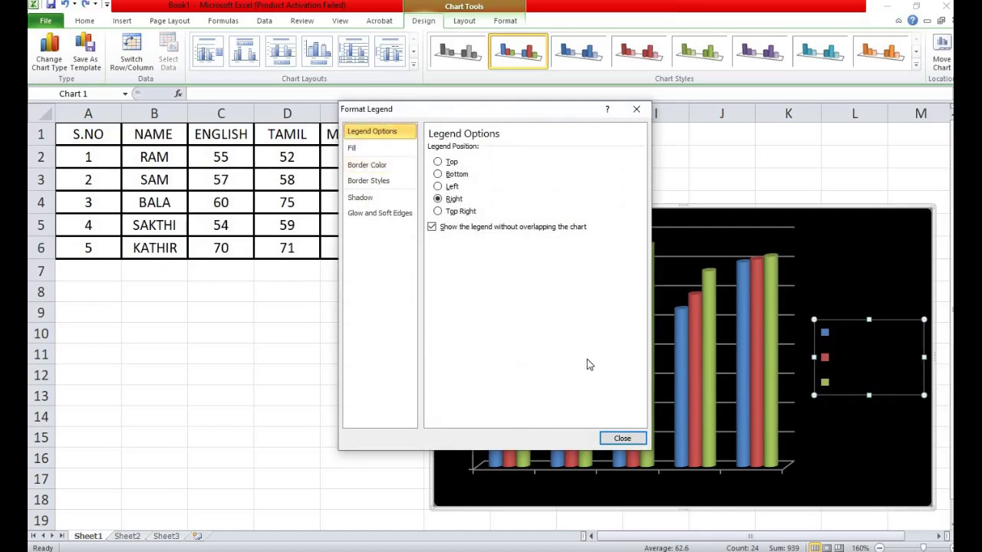
click(375, 152)
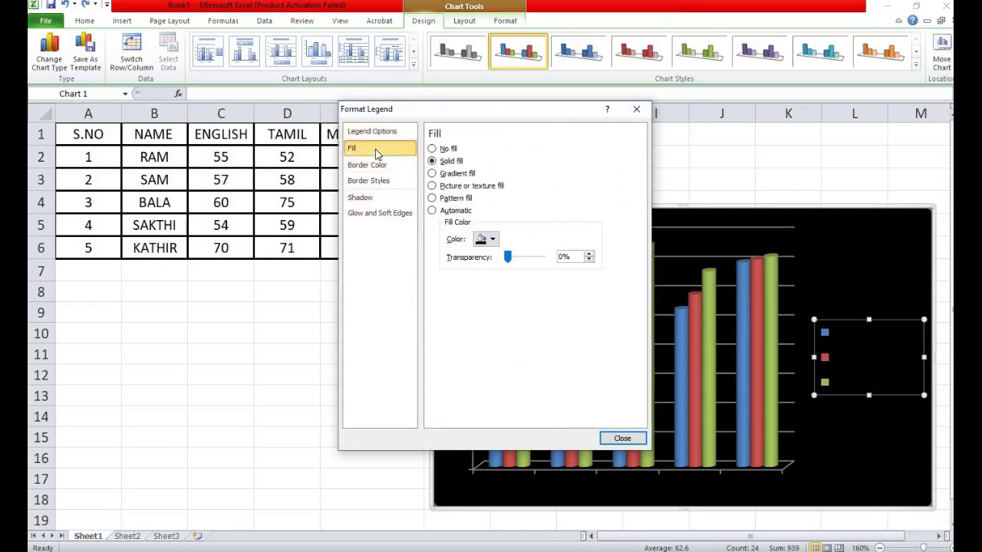
click(450, 176)
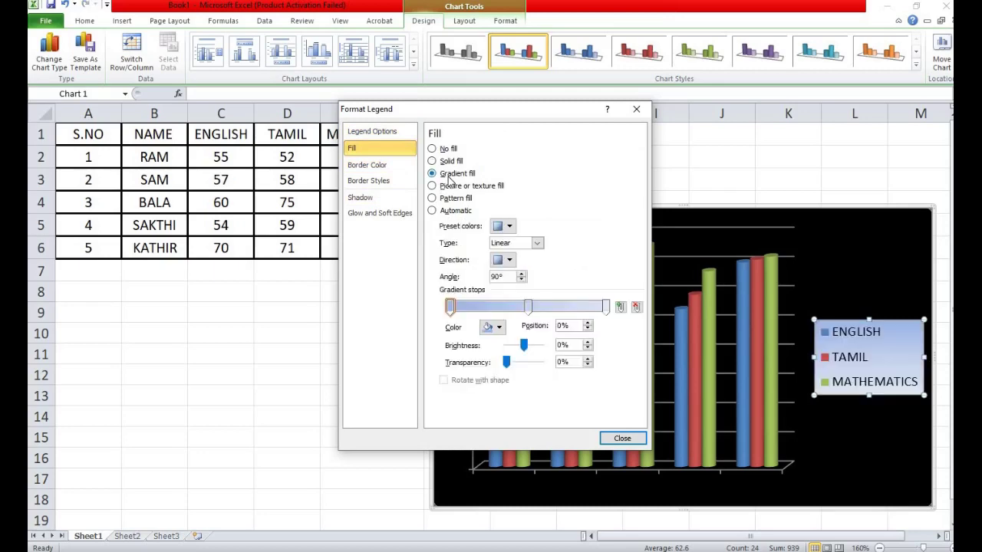
click(451, 161)
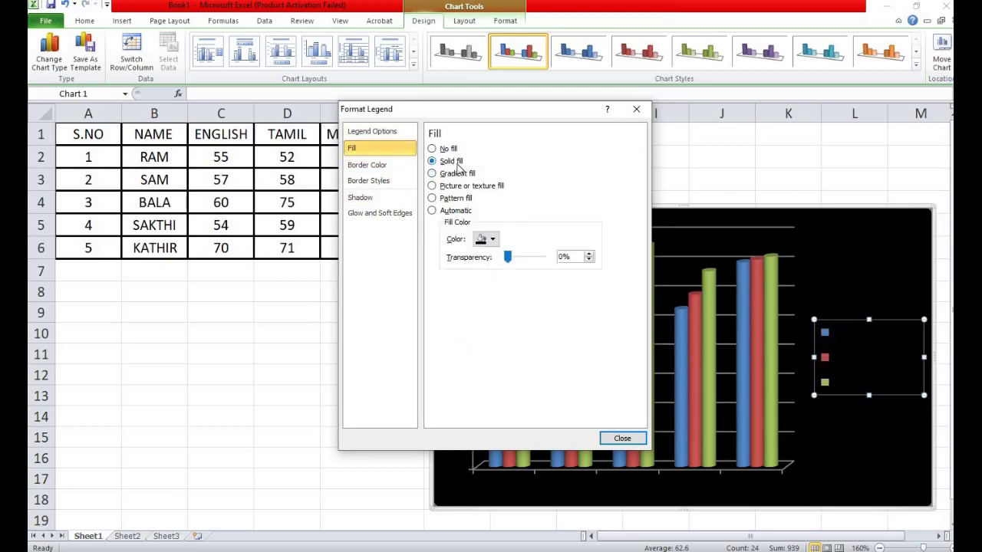
click(484, 239)
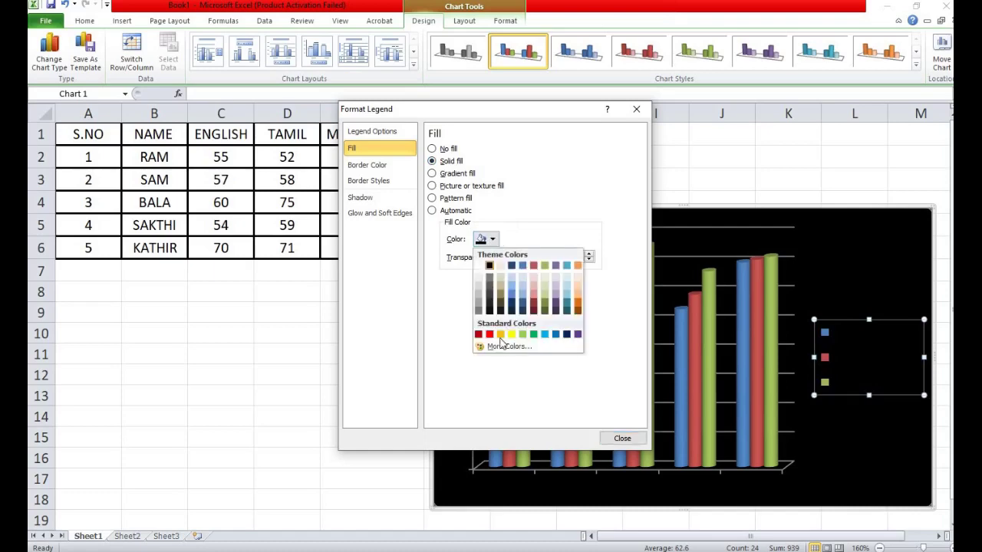
click(489, 334)
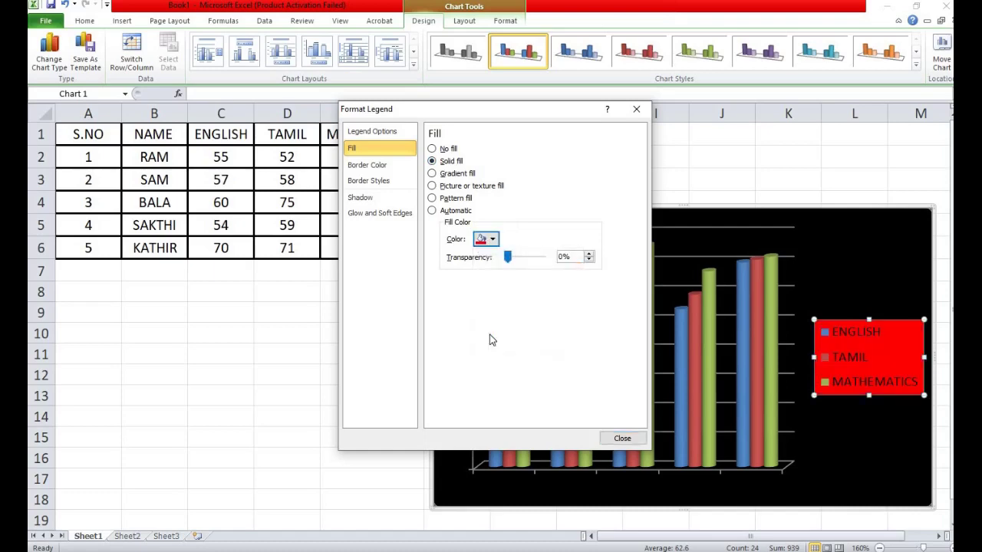
click(491, 240)
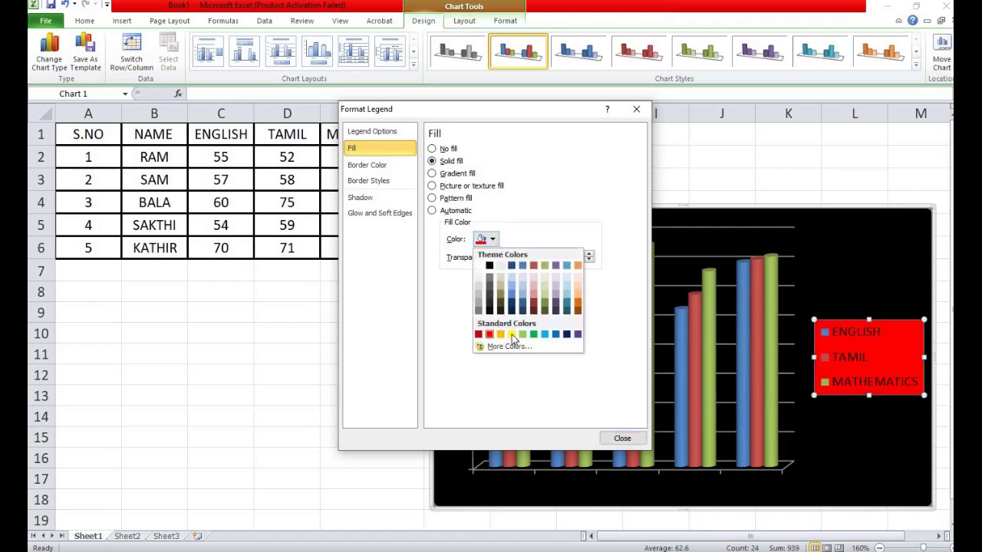
click(512, 335)
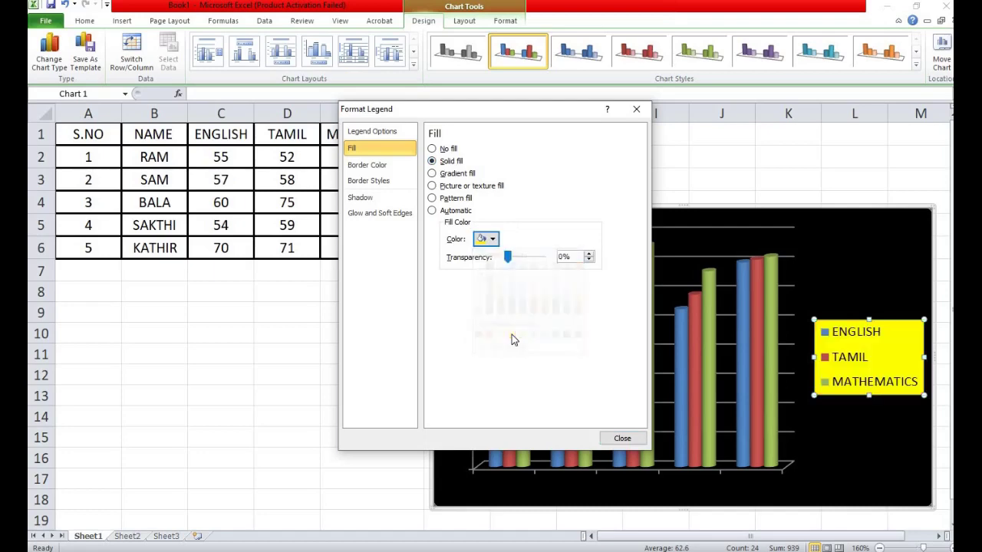
Switch the legend to a gradient fill, settling on the Rainbow preset after trying others
click(465, 175)
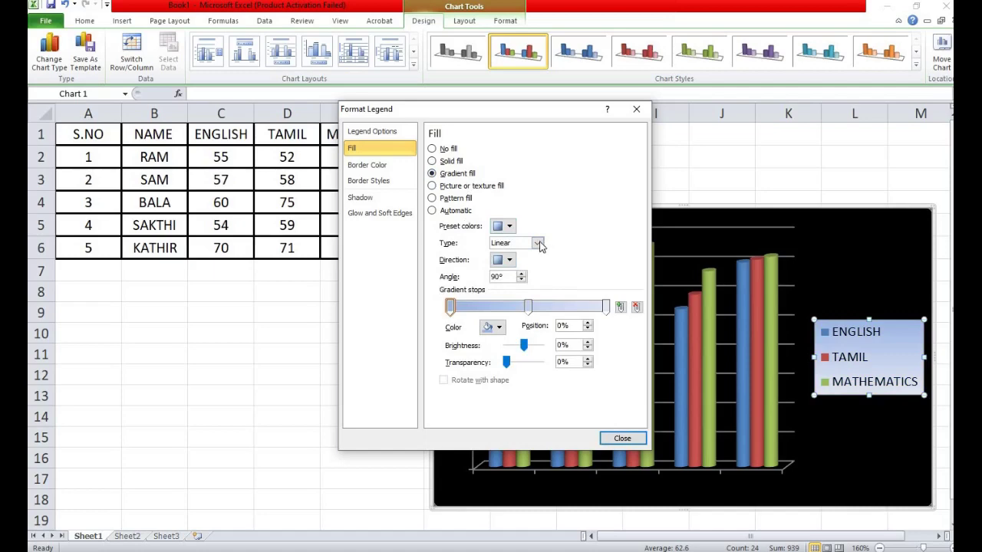
click(509, 227)
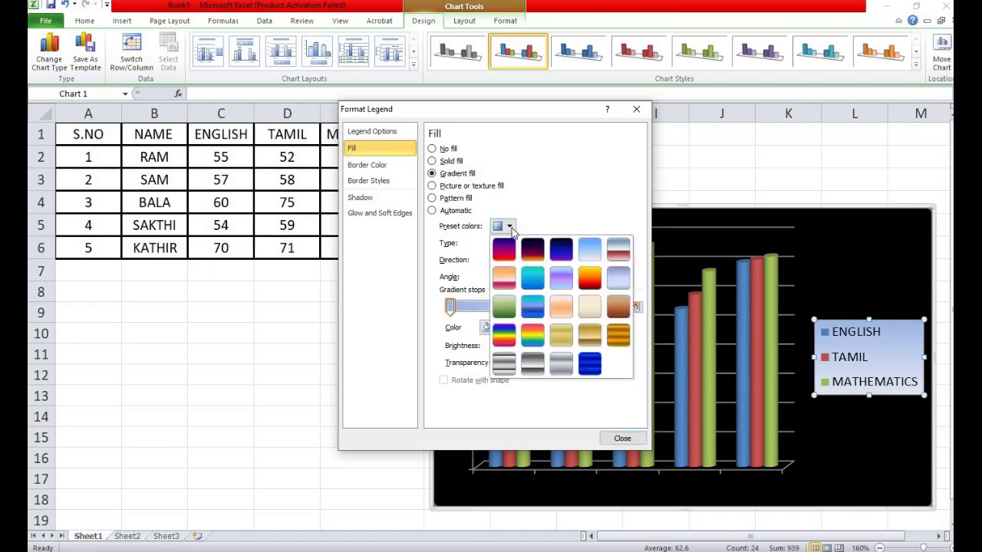
click(503, 336)
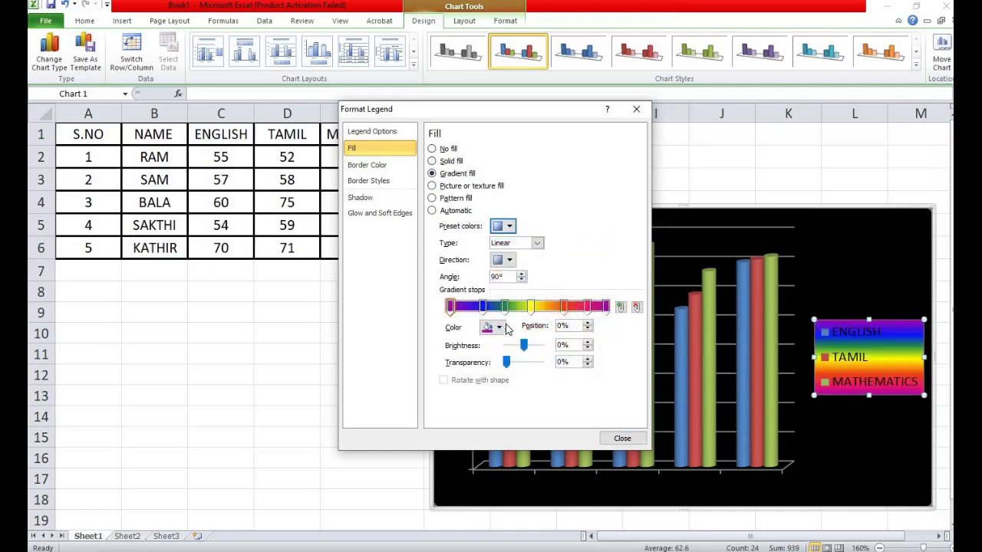
click(510, 227)
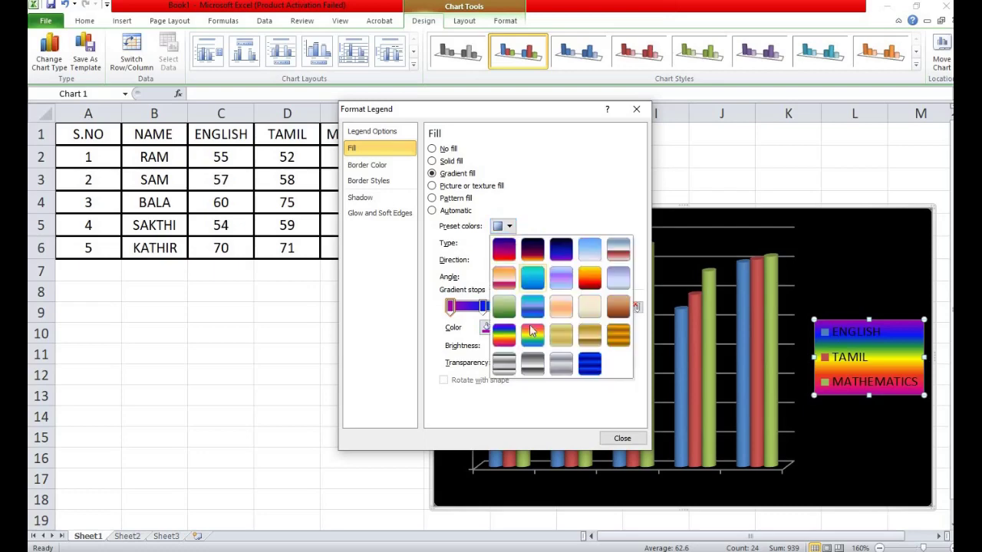
click(532, 338)
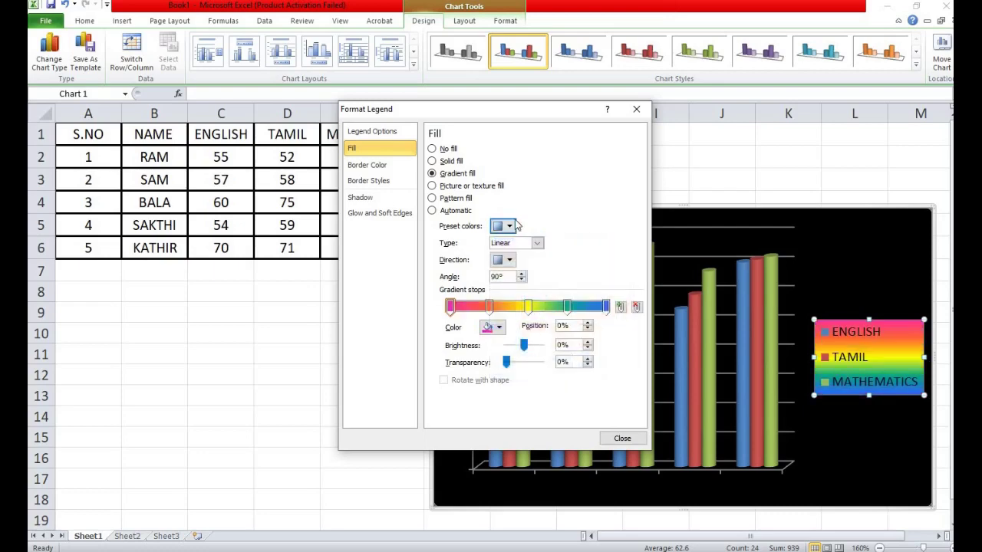
click(509, 226)
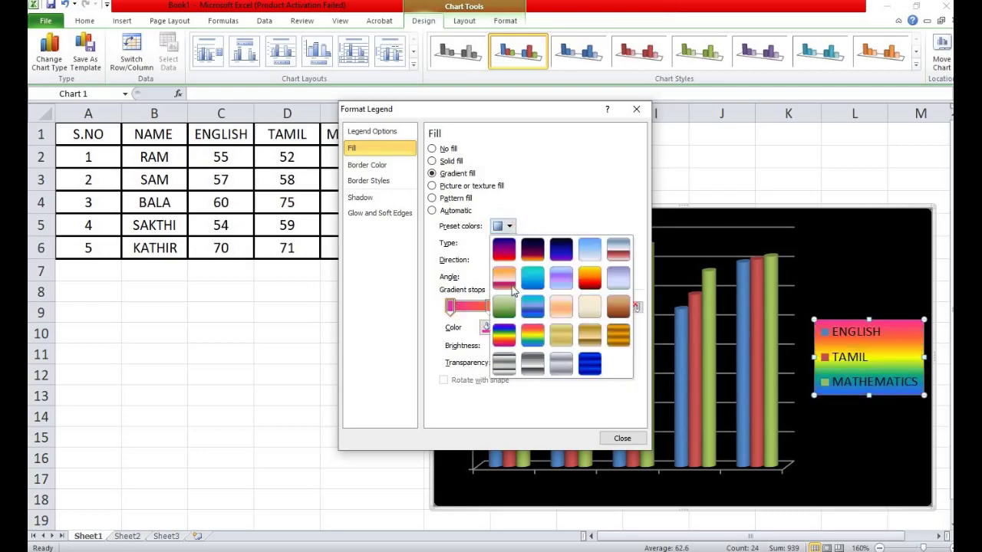
click(504, 362)
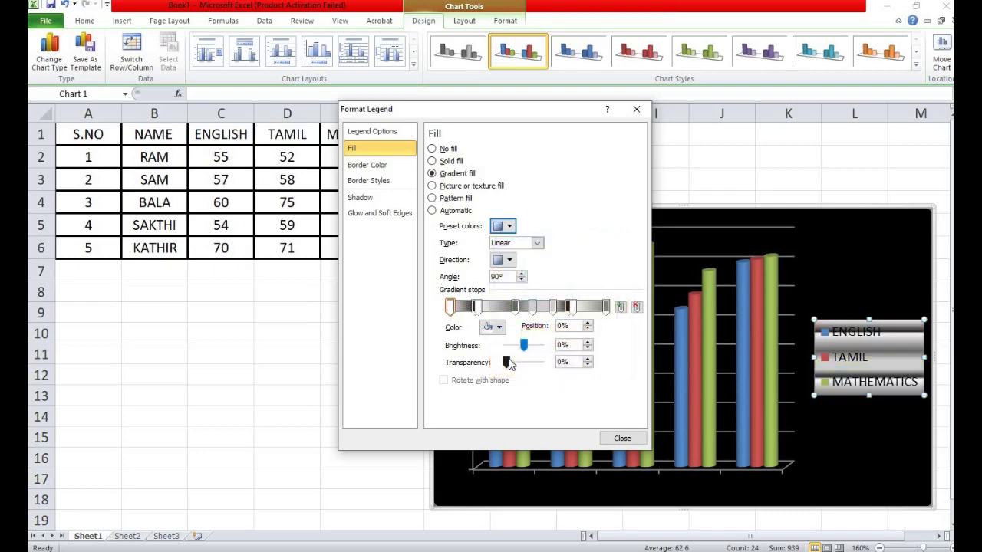
click(509, 226)
click(504, 336)
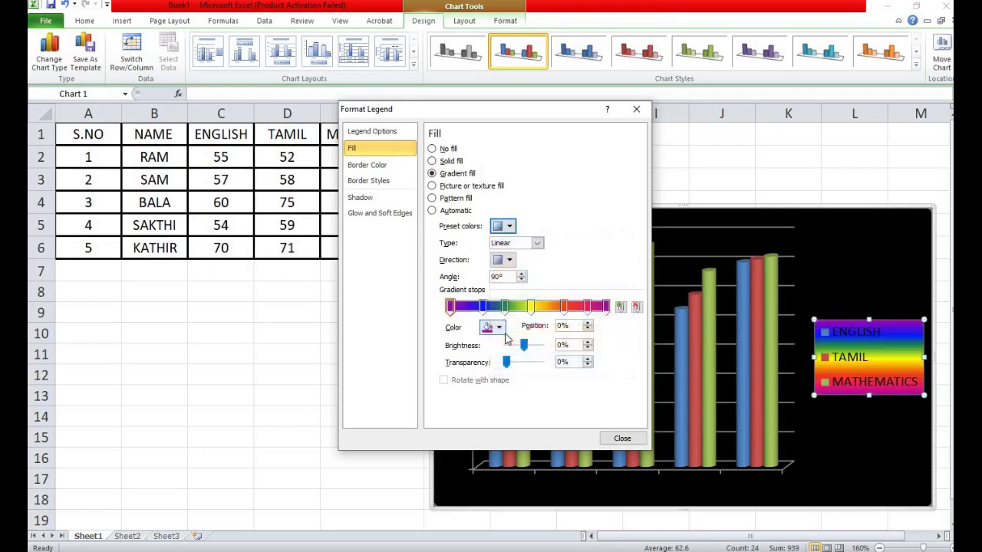
Try Radial, Rectangular and Path gradient types on the legend, then return to Linear
click(538, 244)
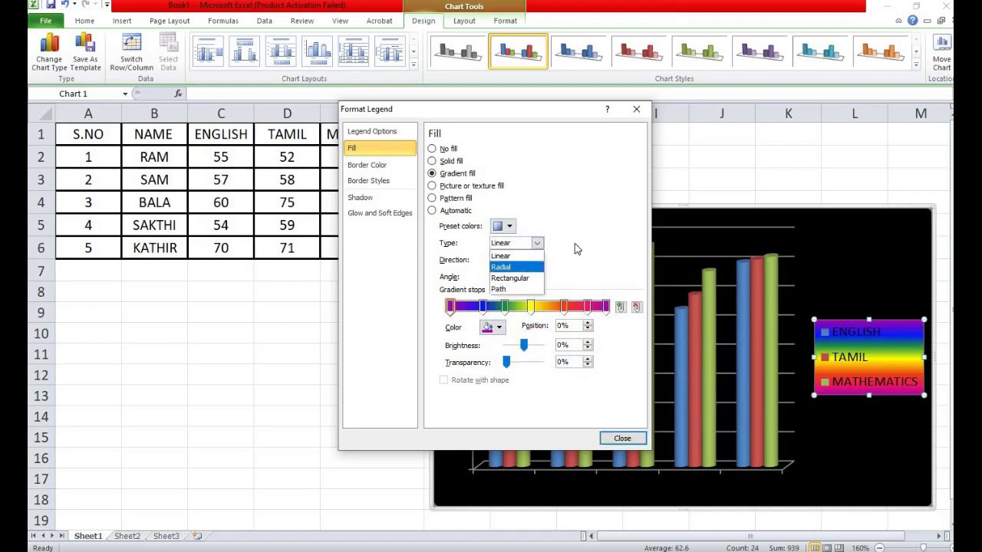
key(Up)
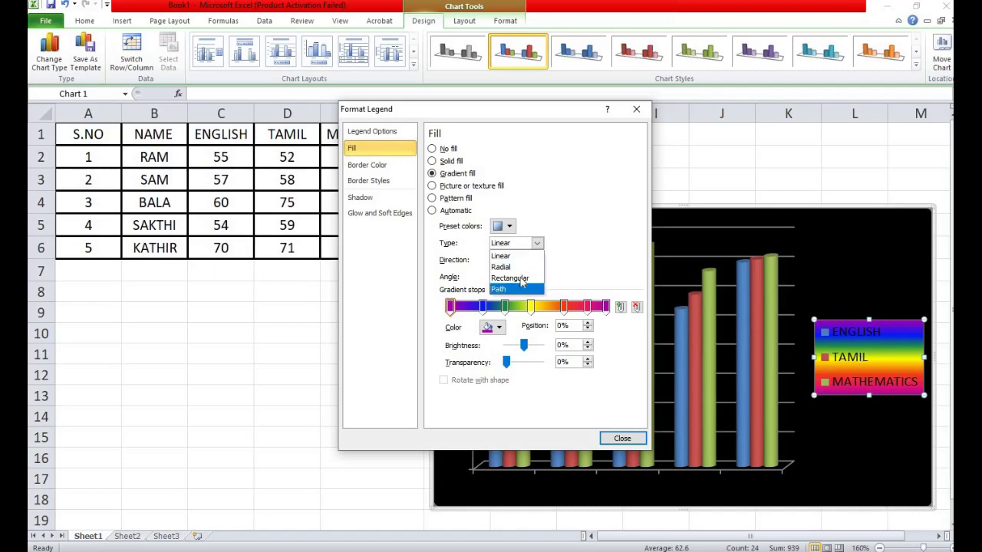
click(513, 256)
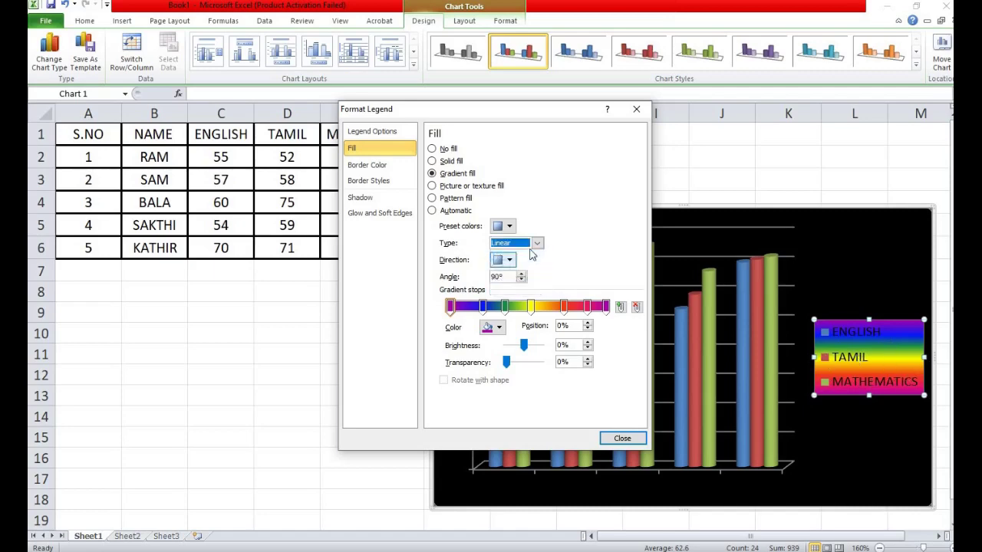
click(534, 243)
click(519, 267)
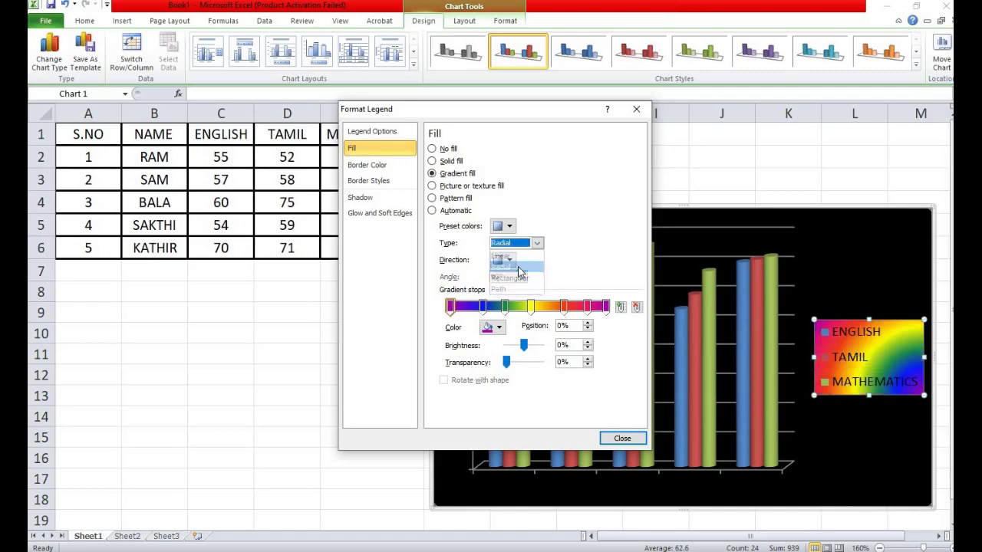
click(537, 243)
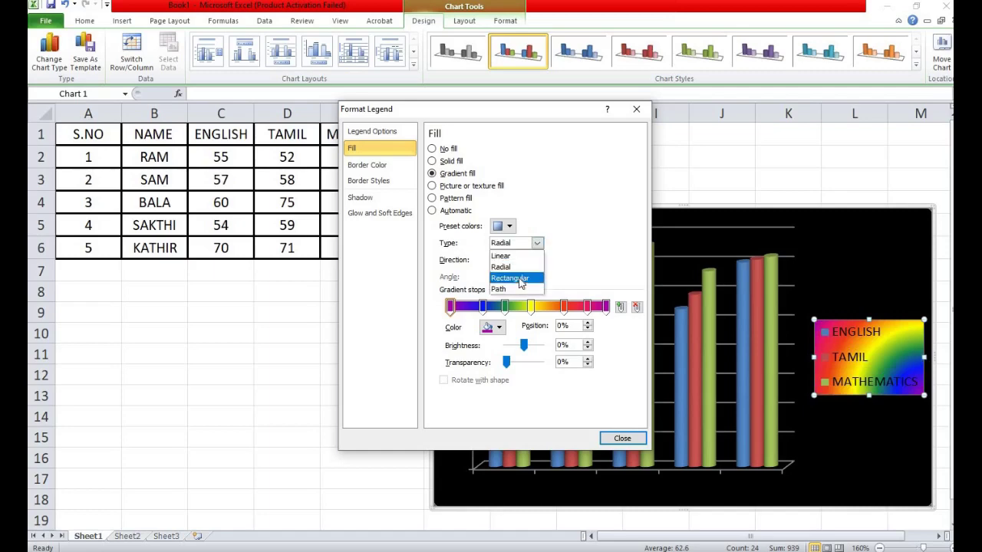
click(519, 278)
click(539, 243)
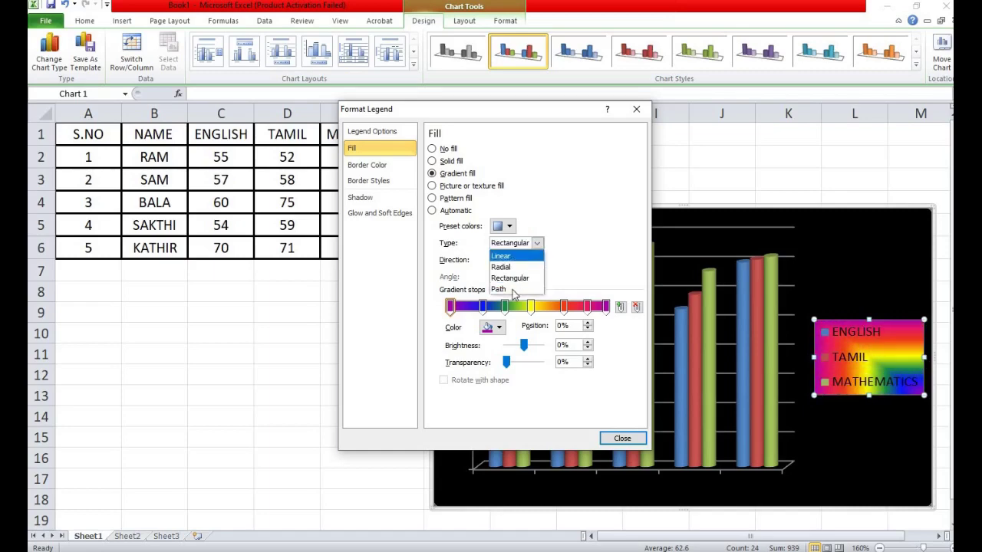
click(514, 294)
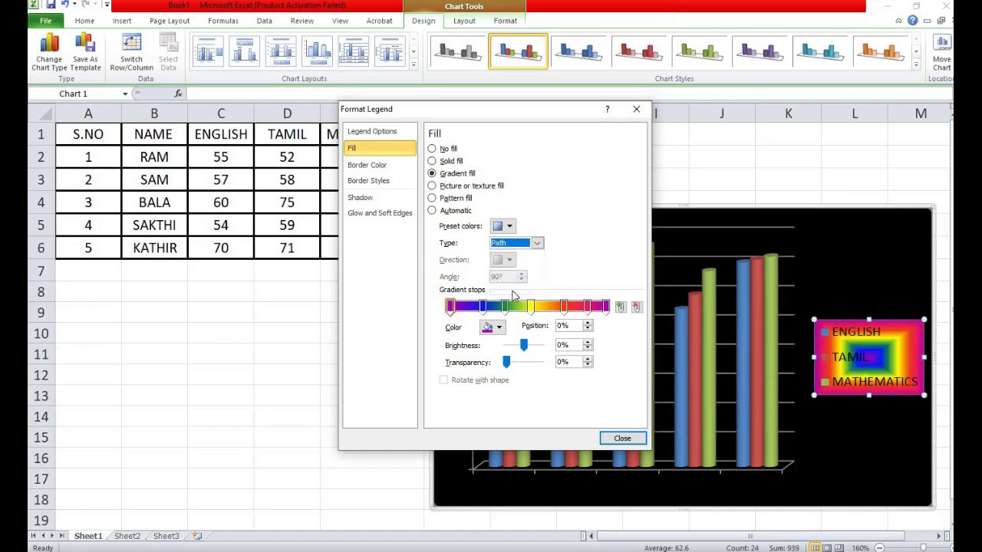
click(537, 243)
click(528, 258)
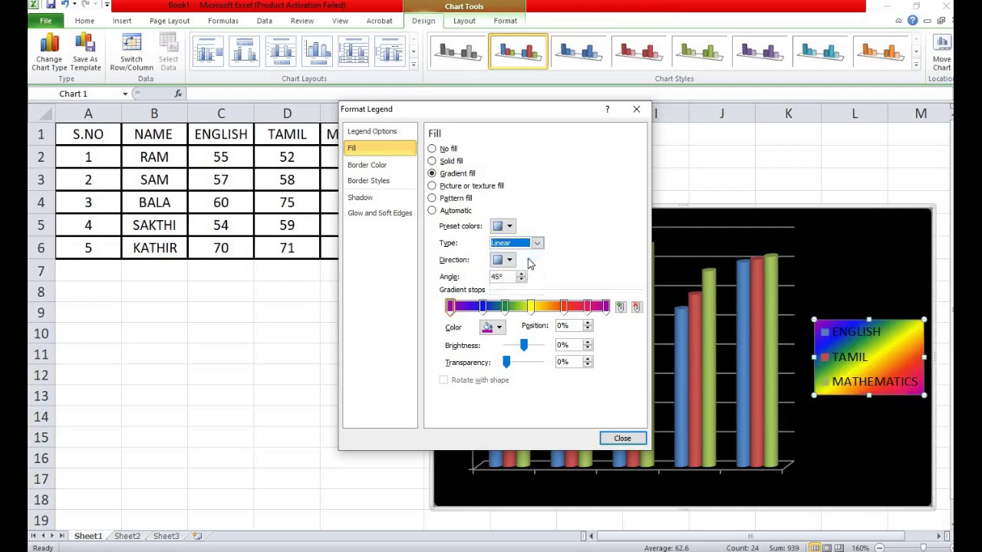
Give the legend a light dotted pattern fill with a black foreground, then close formatting
click(434, 186)
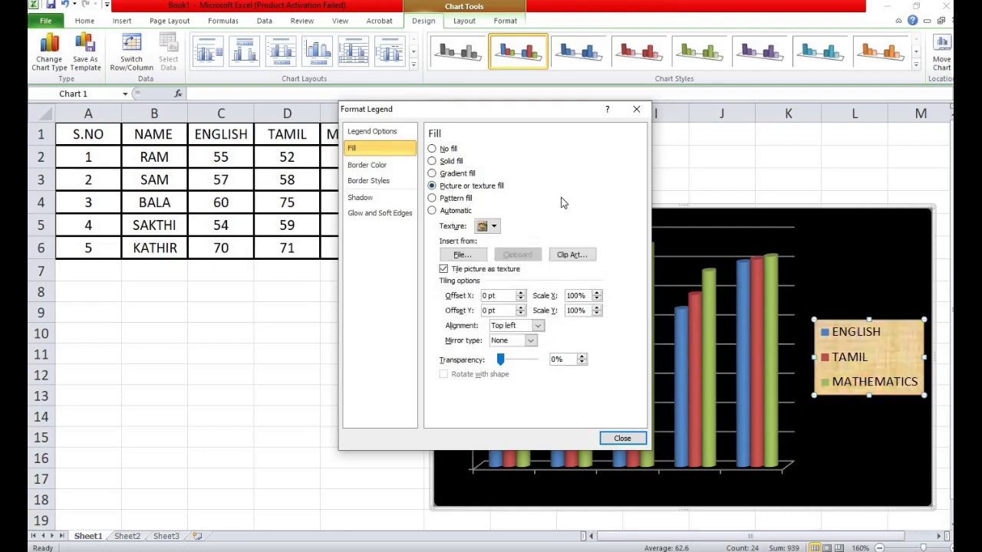
click(455, 199)
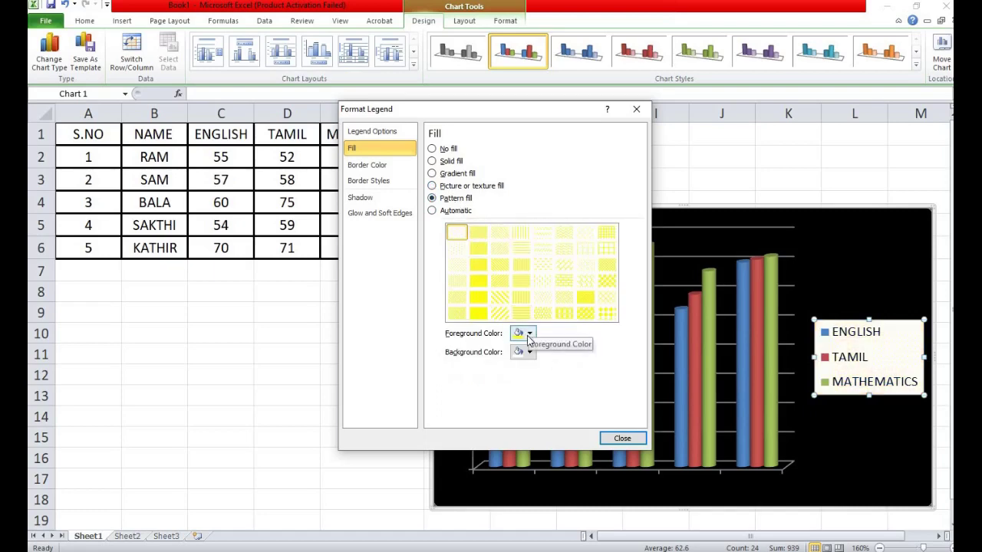
click(528, 335)
click(527, 360)
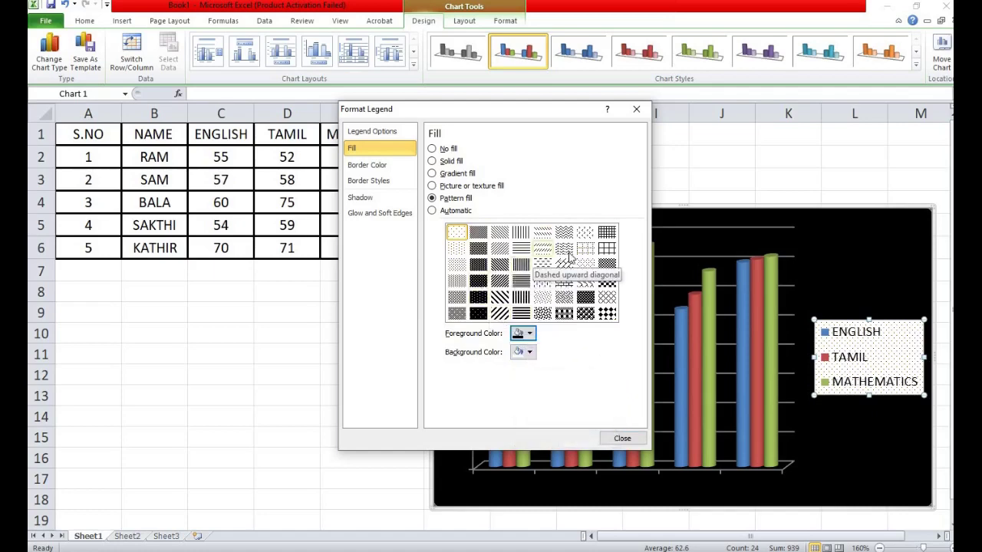
click(543, 300)
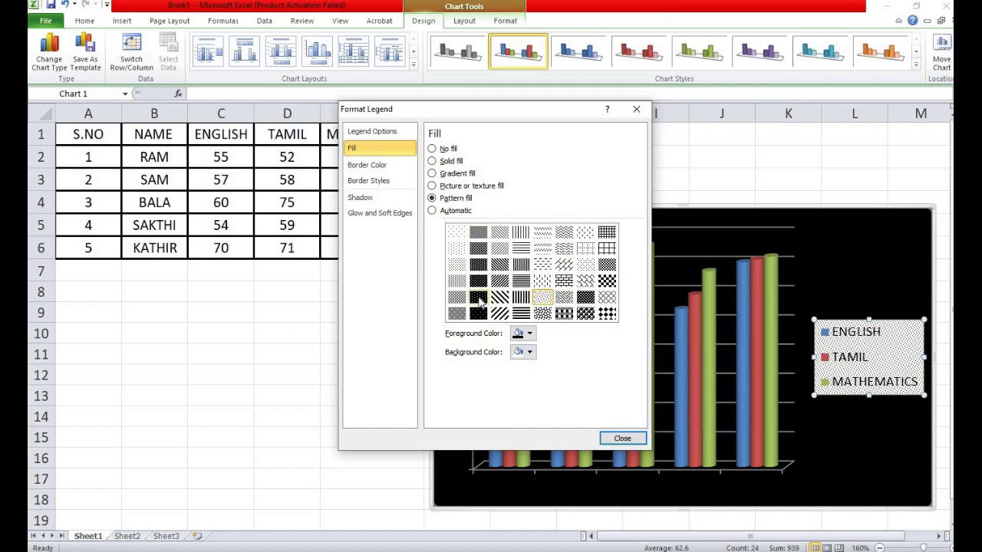
click(458, 233)
click(458, 234)
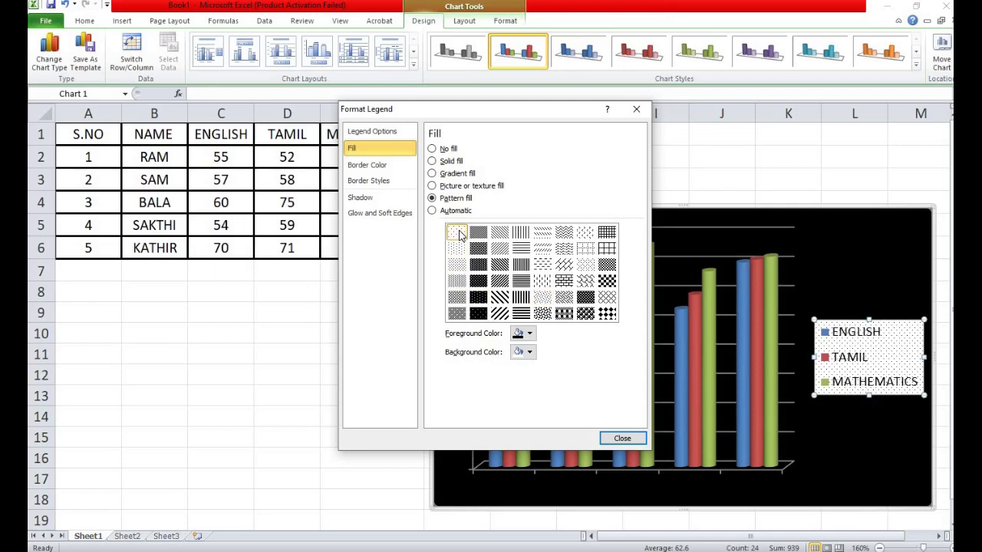
click(623, 438)
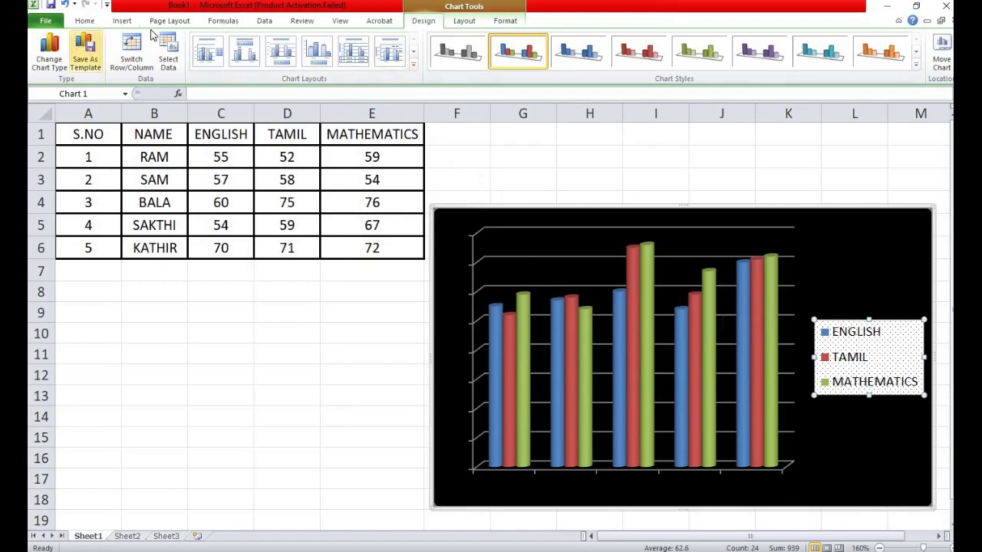
Try a Line with Markers chart from the Insert tab, undo it, and reopen the Line types
click(123, 21)
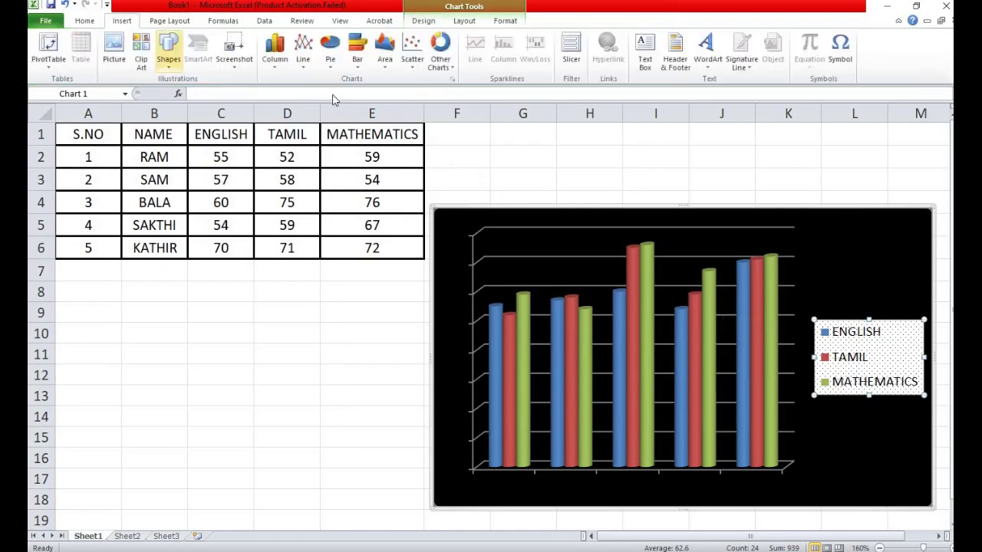
click(304, 68)
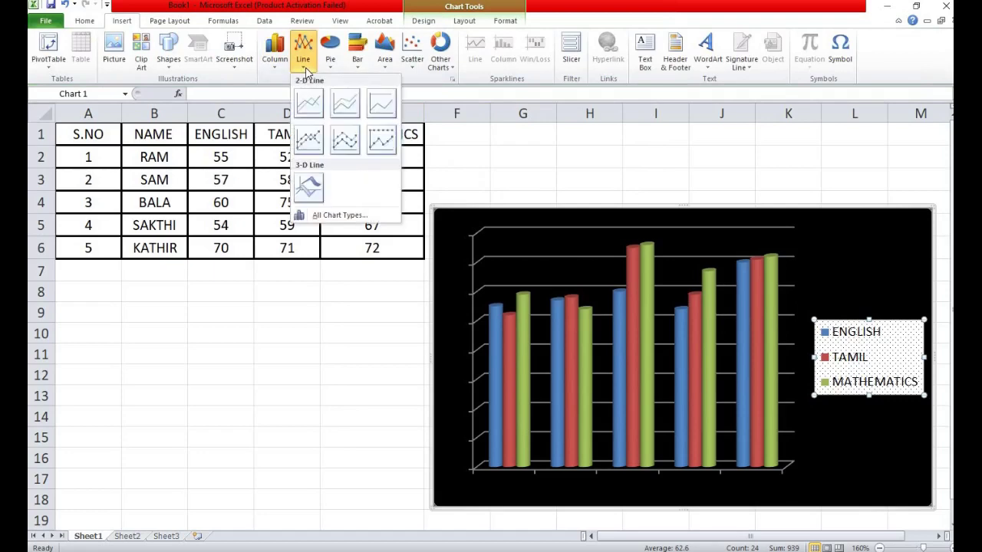
click(311, 139)
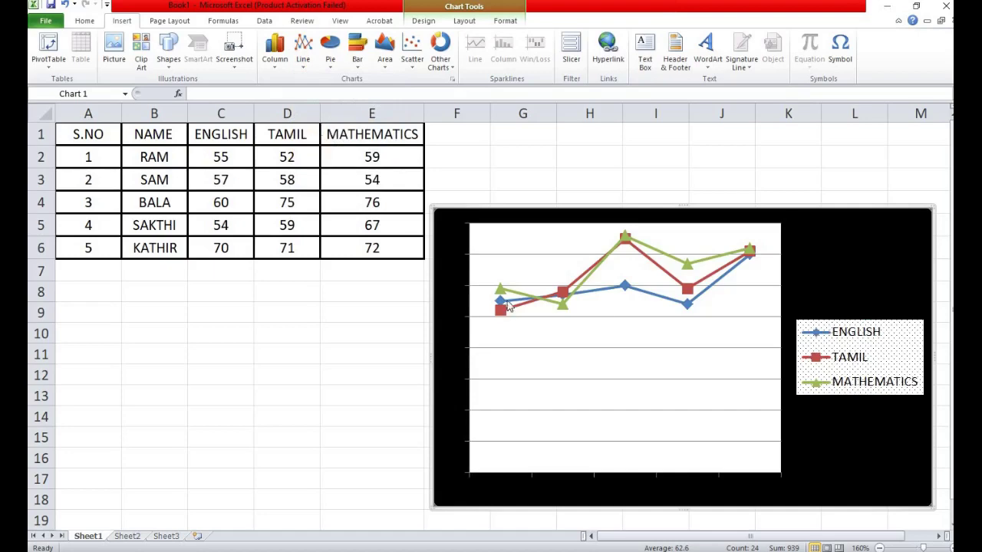
key(ctrl+z)
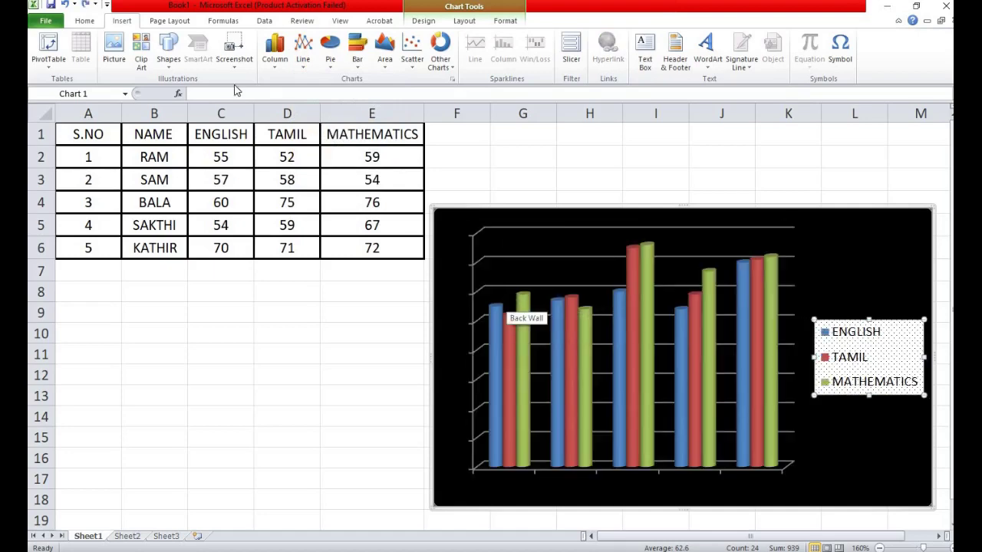
click(300, 64)
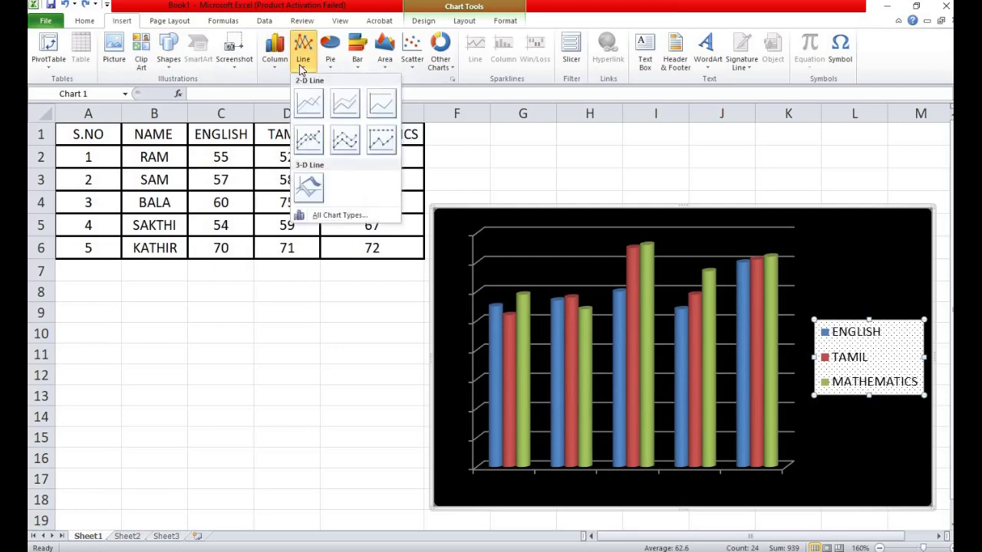
Convert the chart to a stacked line with markers, move it up, and make it taller
click(347, 138)
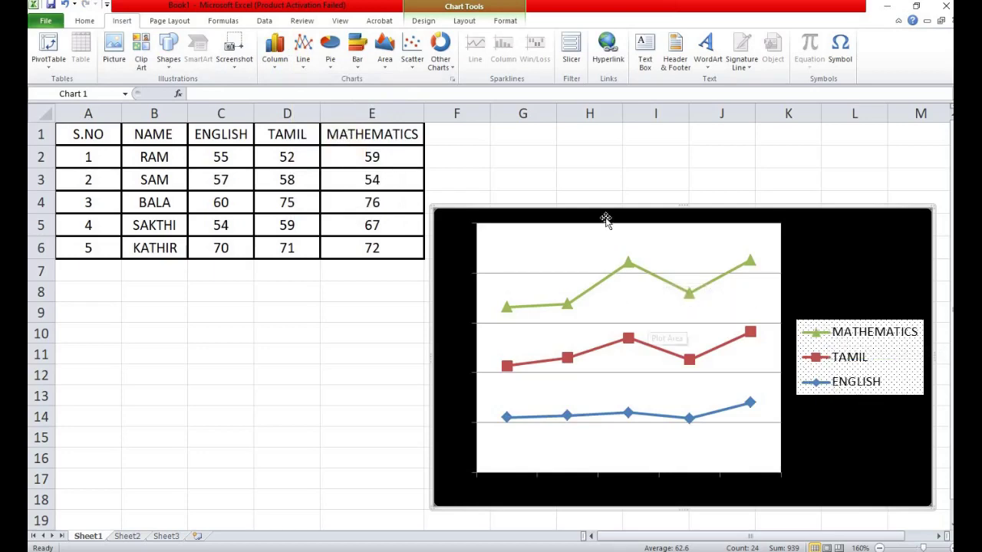
drag(606, 208, 603, 131)
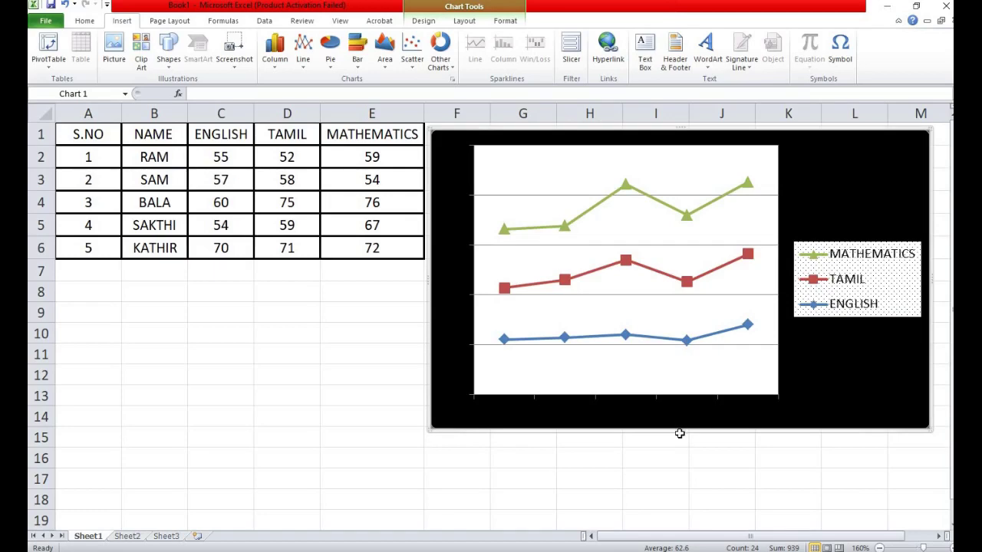
drag(677, 430, 691, 512)
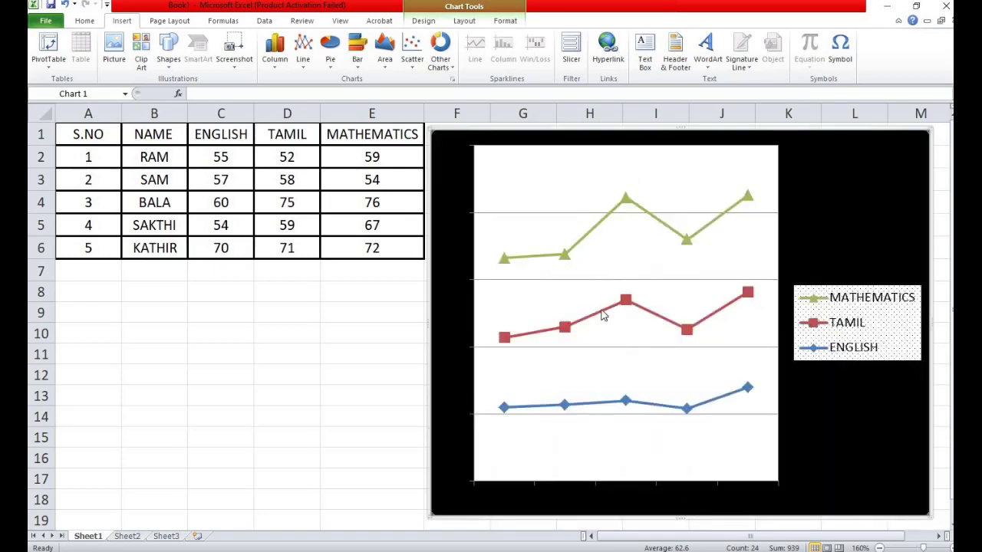
Add data labels to the TAMIL line, showing 52, 58, 75, 59 and 71
click(604, 314)
right_click(567, 333)
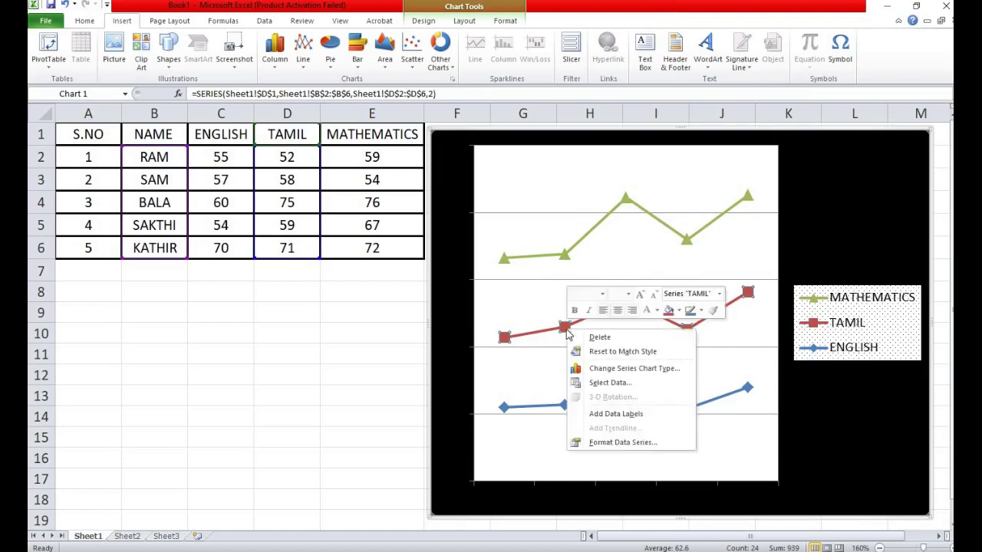
click(609, 415)
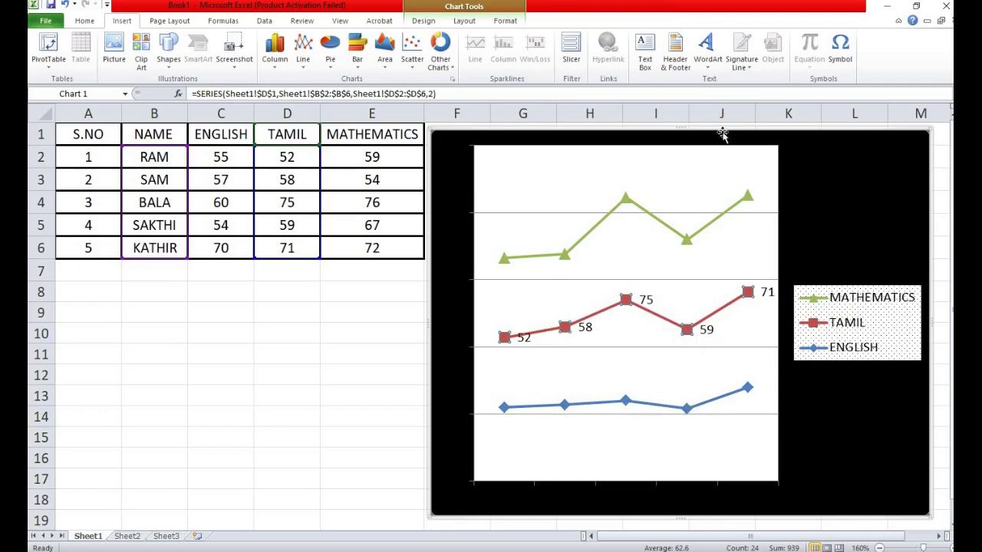
Enlarge the chart below the table and label the MATHEMATICS line with 59, 54, 76, 67, 72
drag(722, 132, 544, 284)
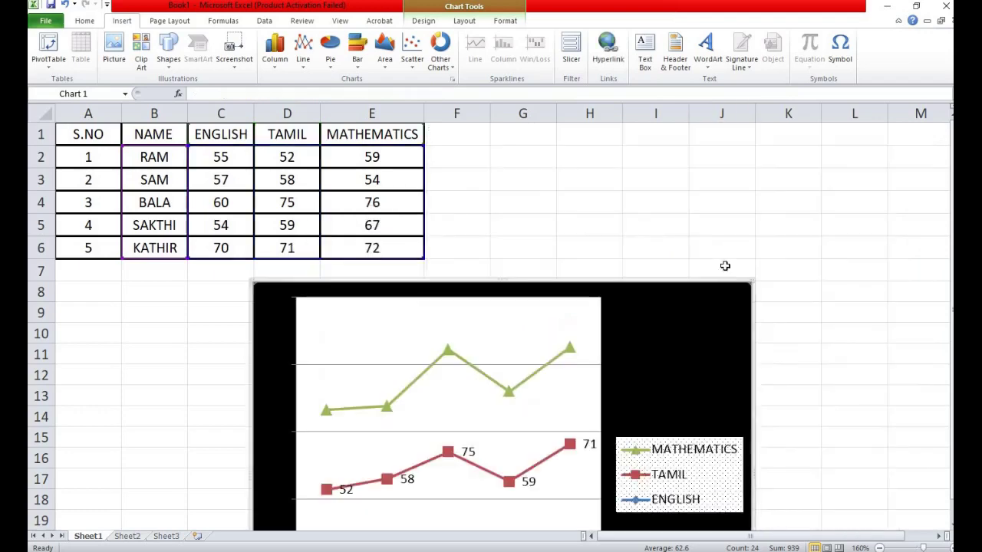
scroll(778, 241, down, 4)
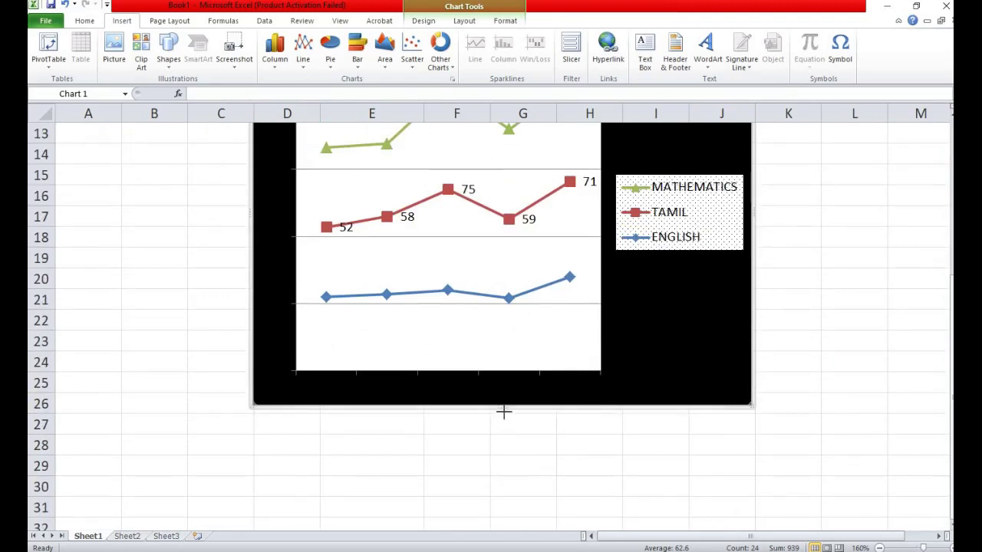
drag(503, 412, 501, 513)
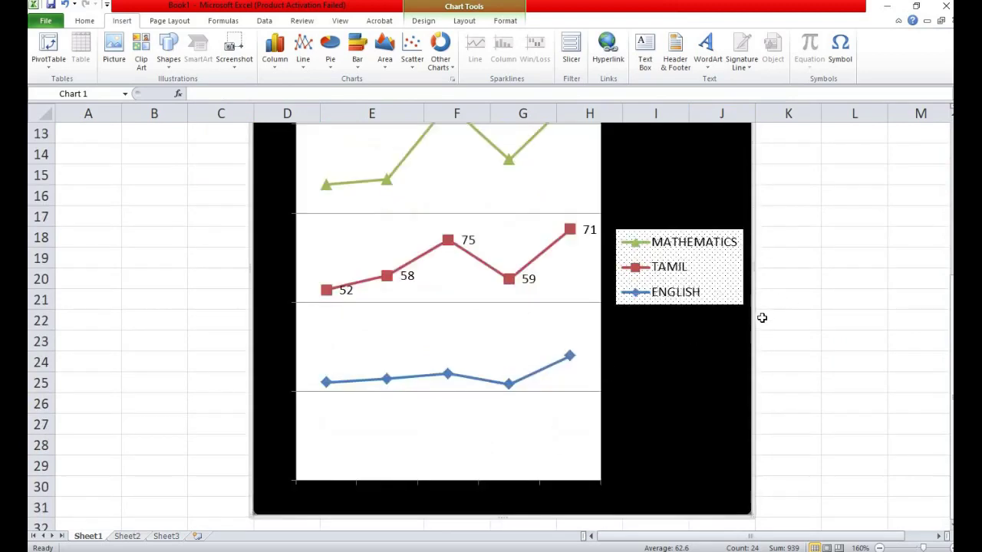
drag(752, 274, 879, 277)
scroll(891, 302, up, 2)
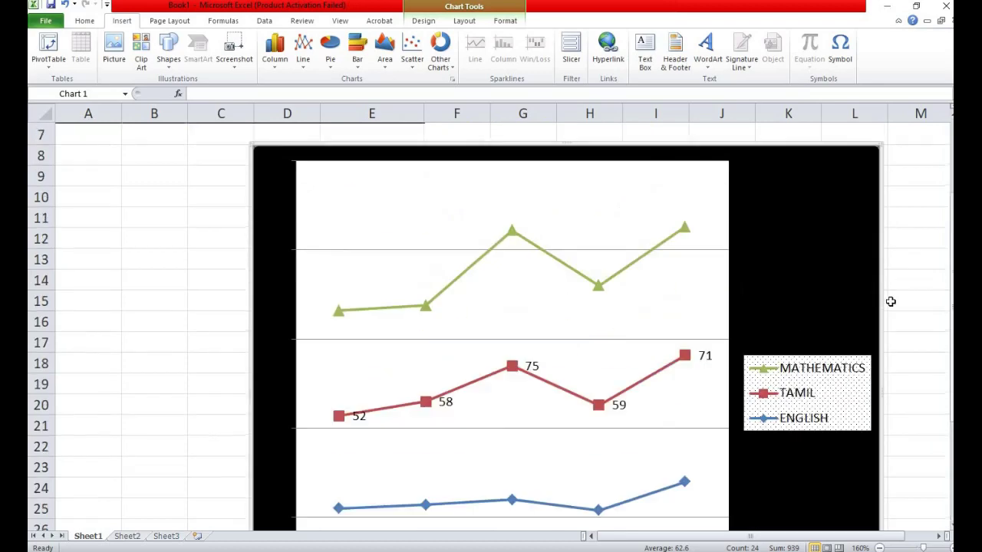
scroll(891, 302, up, 1)
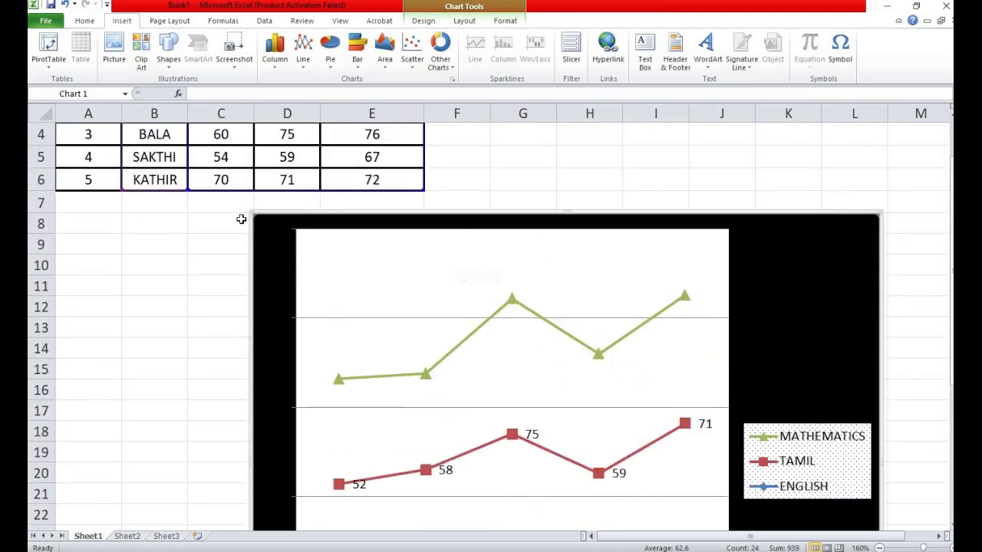
right_click(514, 305)
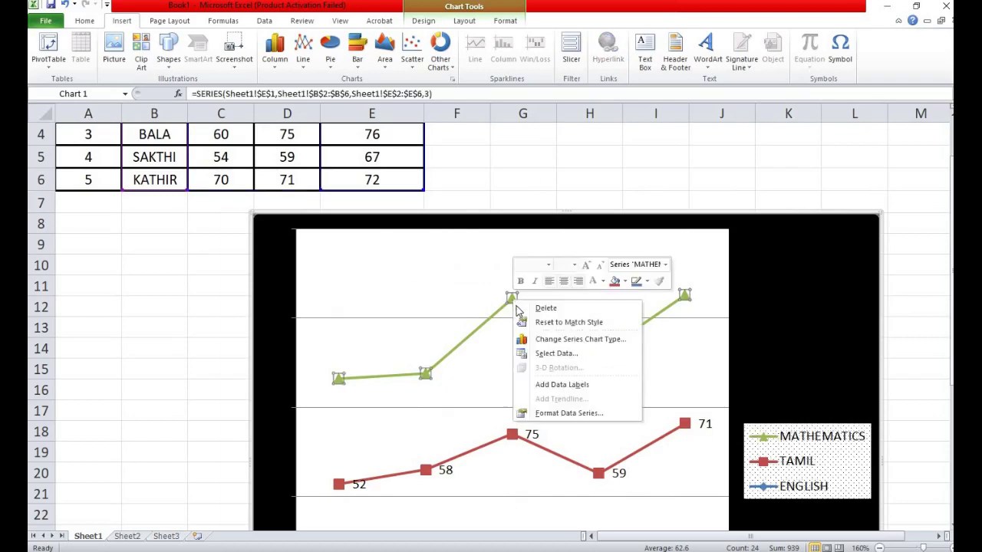
click(564, 390)
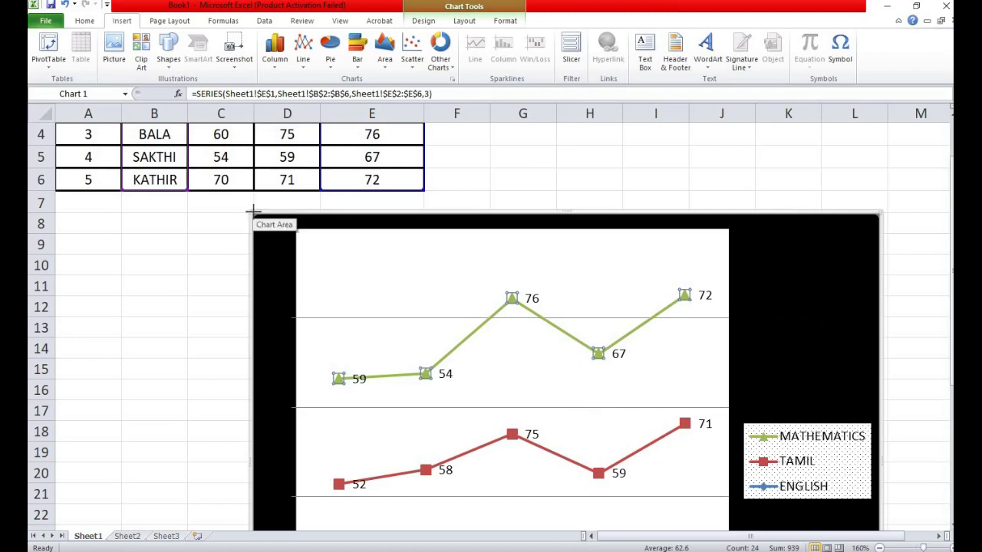
Place the chart beside the marks table and widen it so the legend fits
drag(253, 208, 600, 435)
mouse_move(771, 449)
mouse_down()
mouse_move(699, 196)
mouse_move(745, 237)
mouse_up()
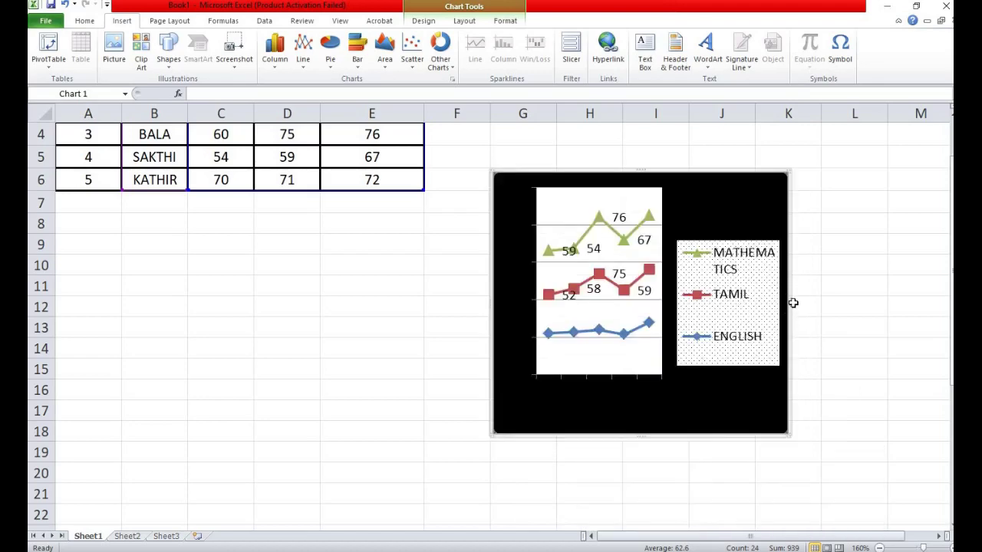
drag(790, 301, 924, 302)
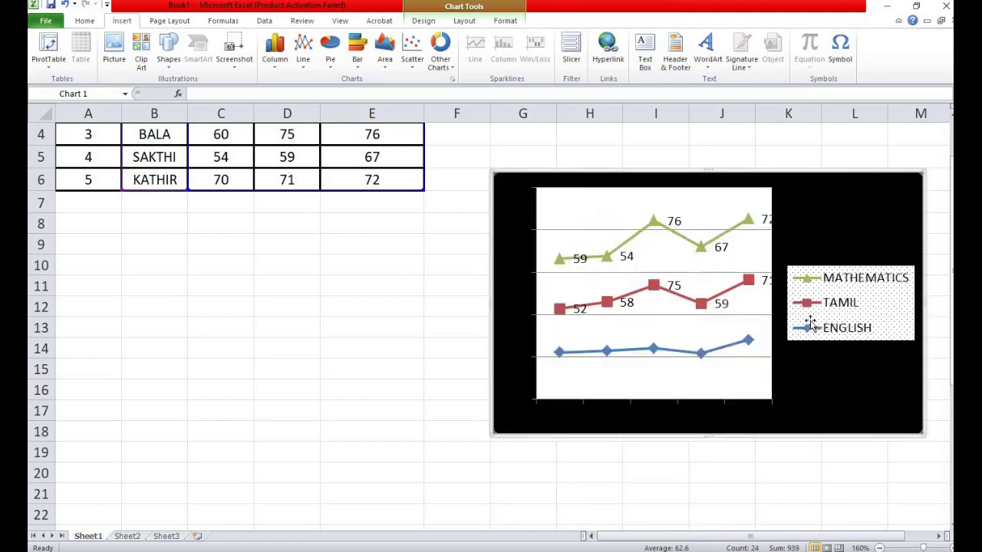
Convert the line chart into the first 2-D Pie chart type
click(334, 72)
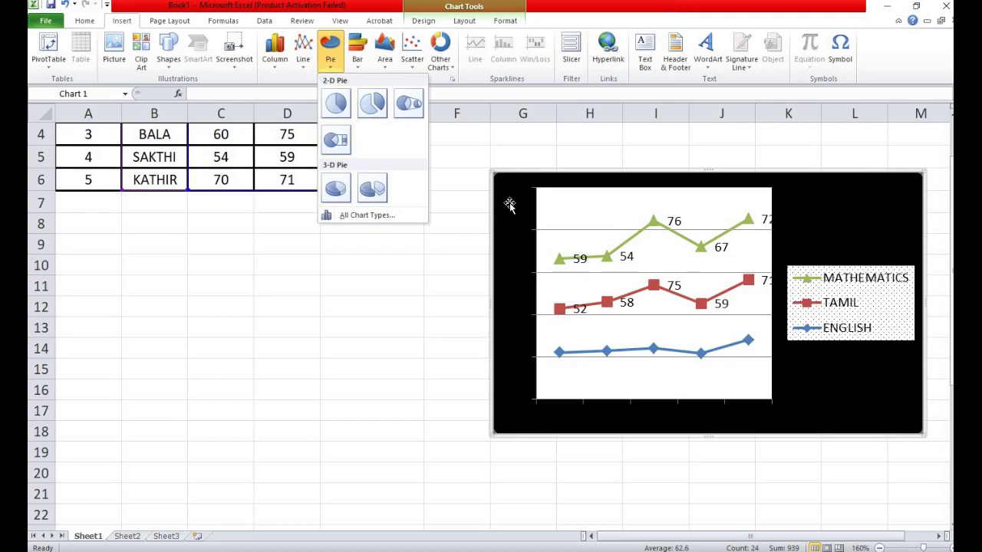
click(419, 251)
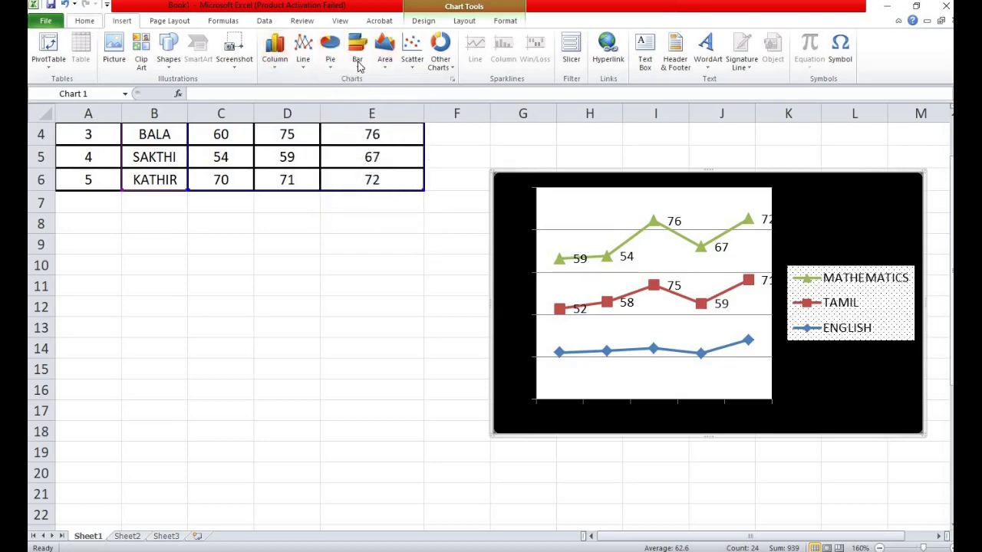
click(330, 49)
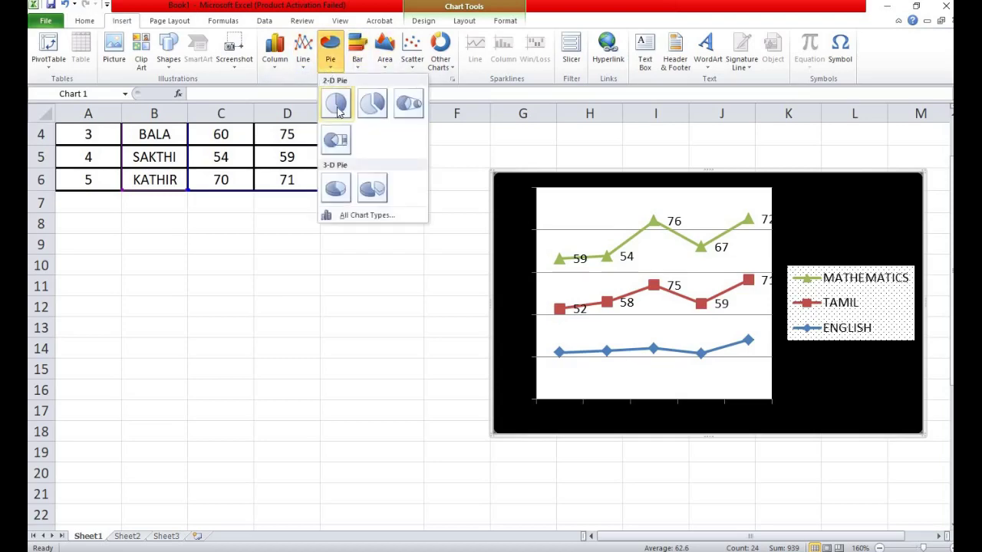
click(335, 103)
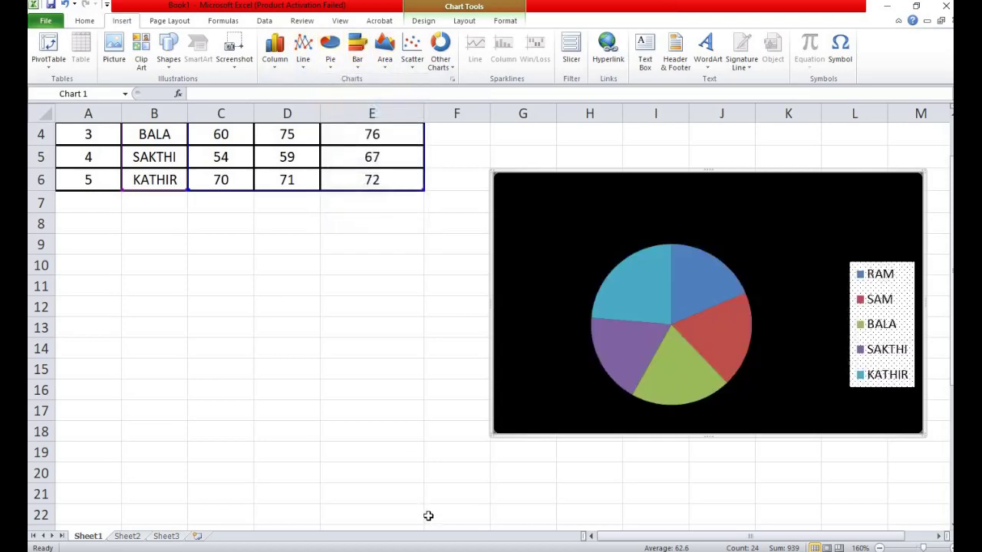
Apply a 12 pt by 4 pt top bevel to the chart area's black frame
double_click(520, 373)
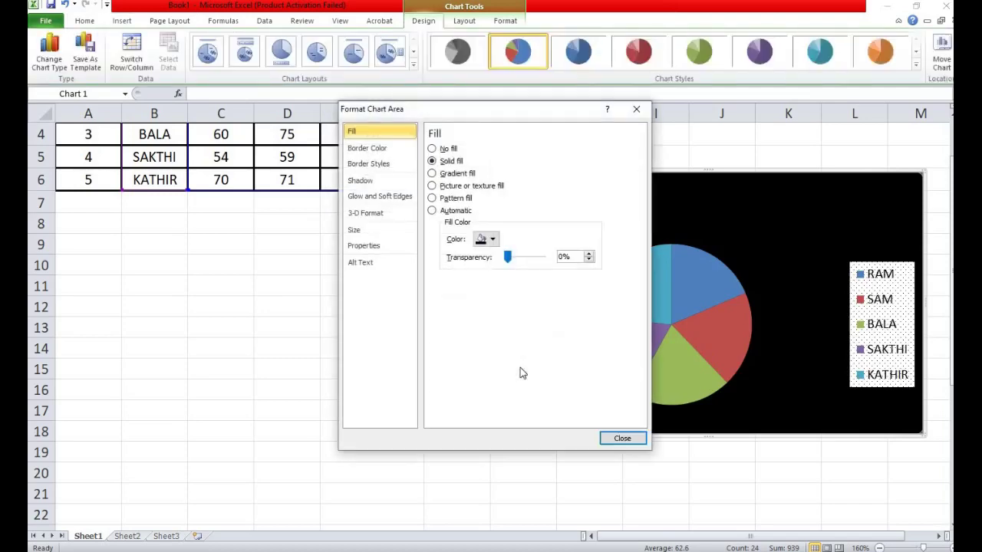
click(368, 214)
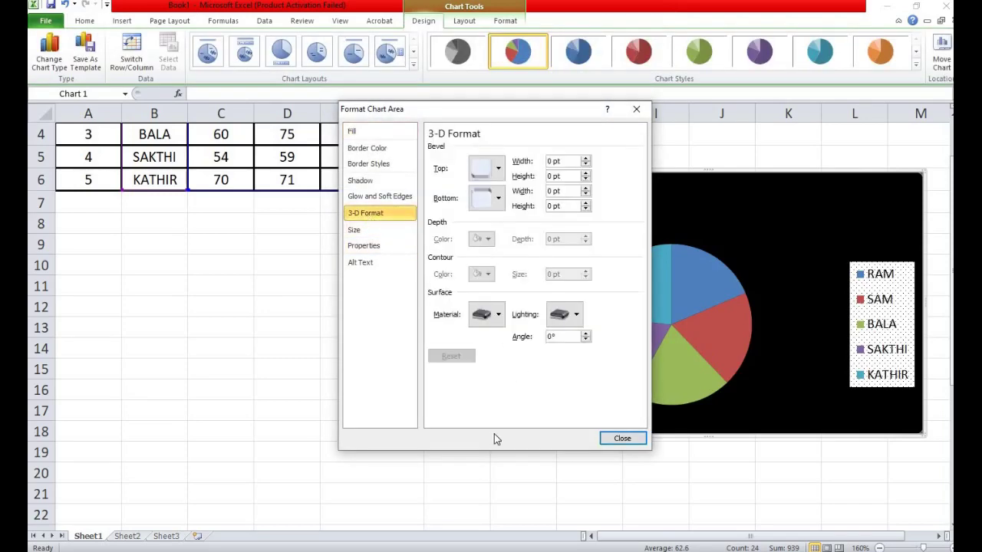
click(497, 177)
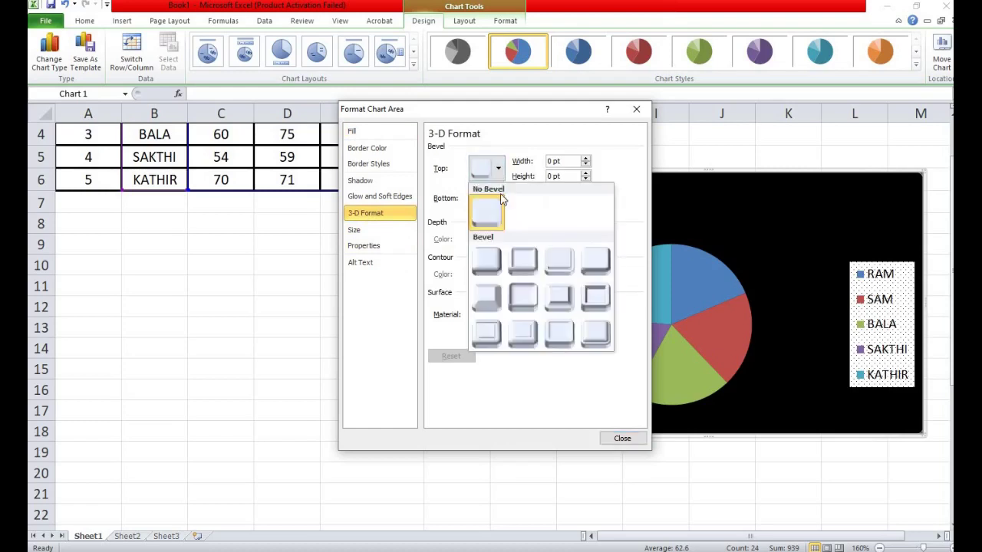
click(523, 301)
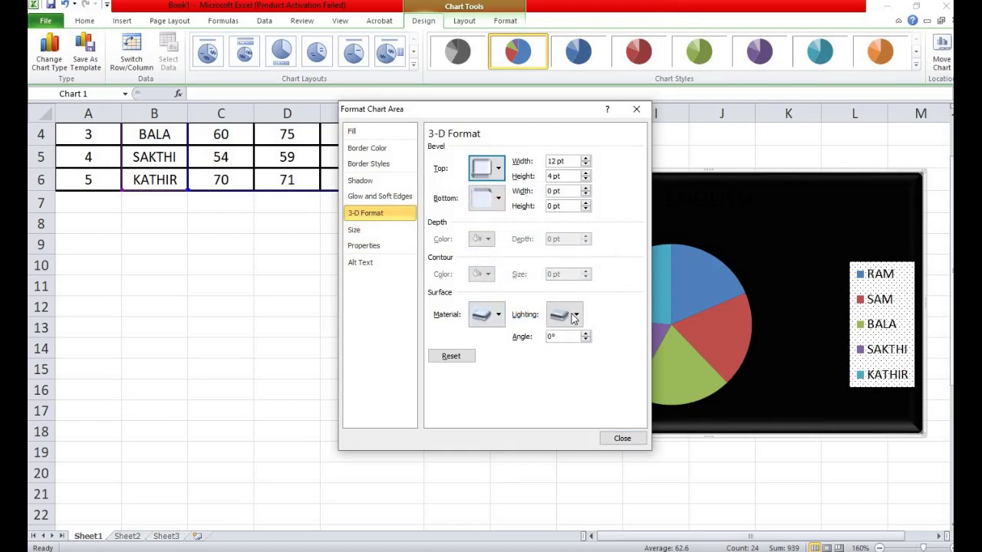
click(614, 438)
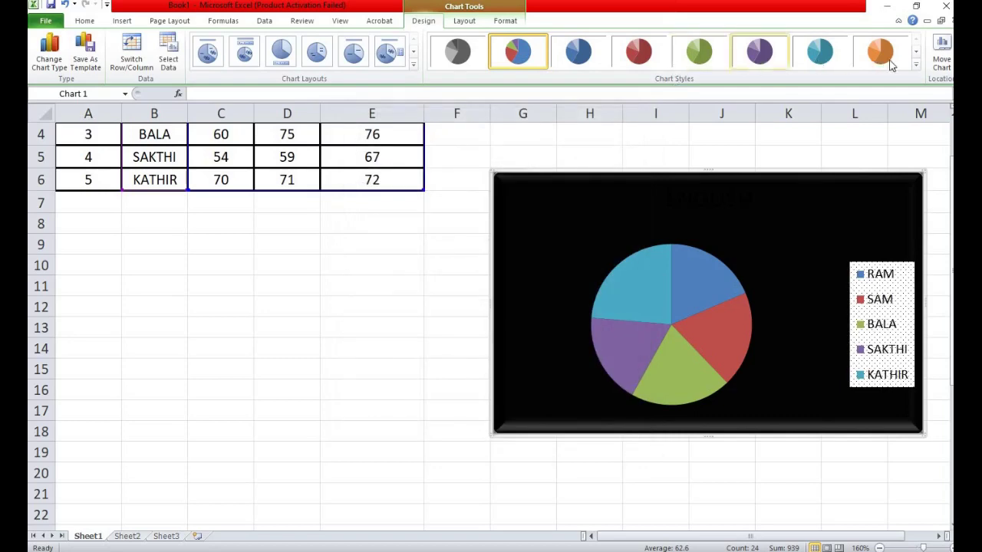
Try the red and multicolour black-background pie styles, then apply the orange one
click(915, 66)
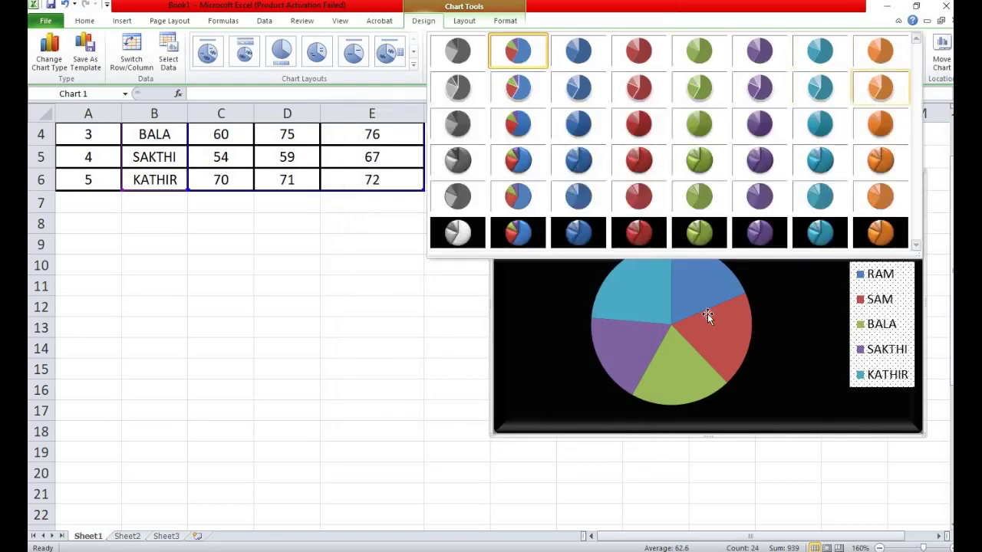
click(638, 231)
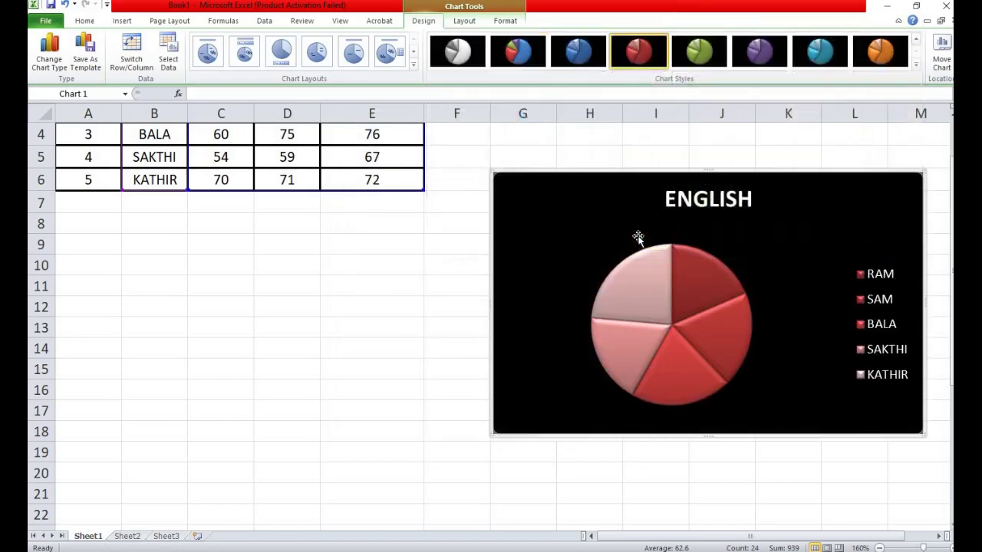
click(915, 66)
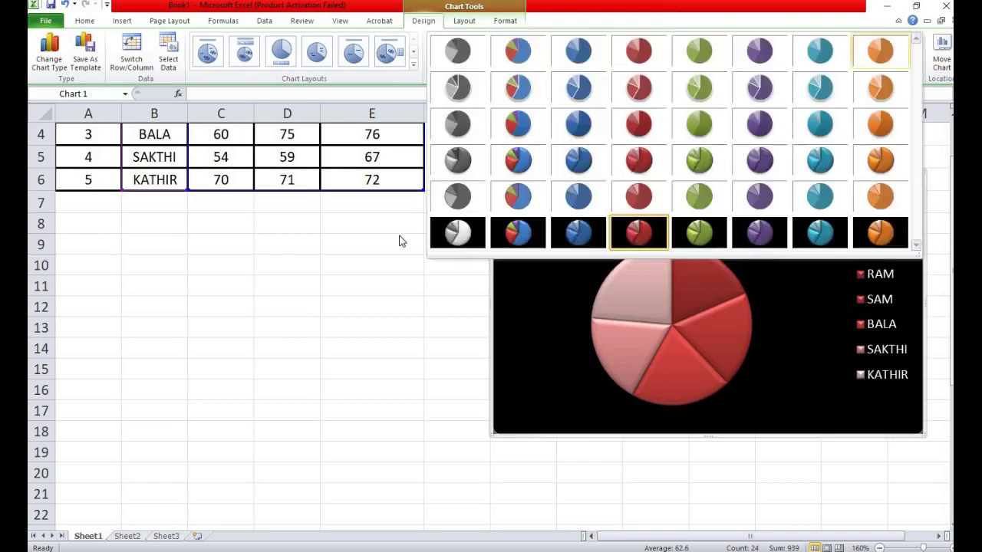
click(518, 233)
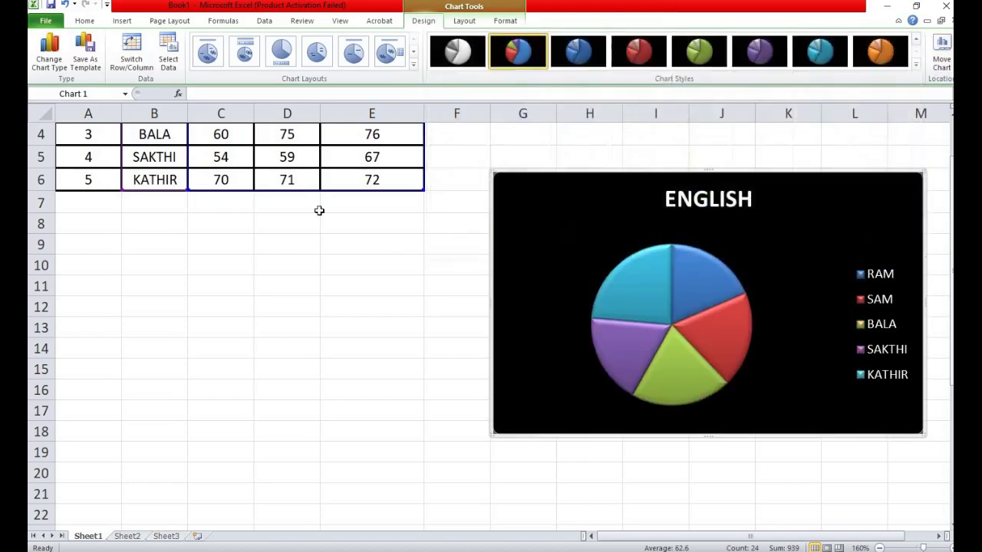
click(915, 65)
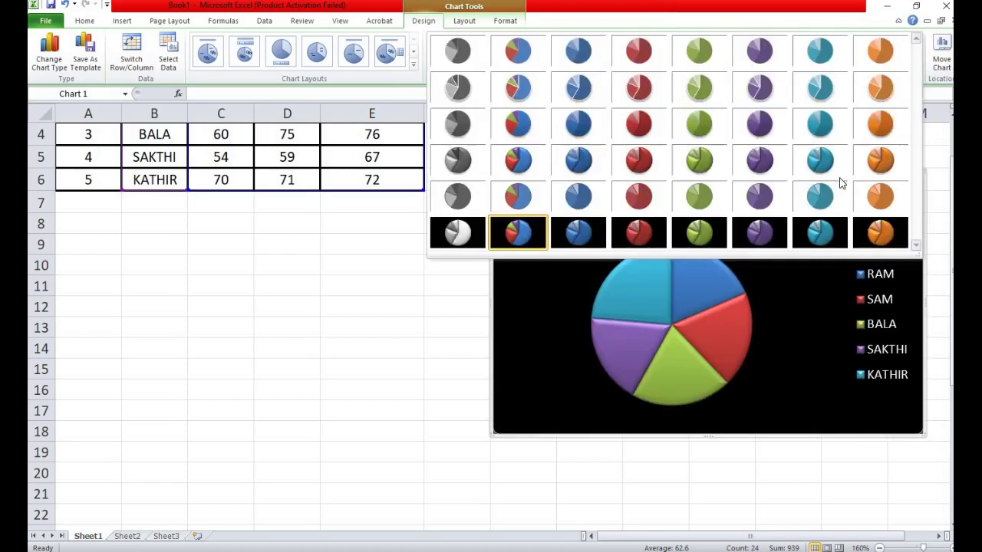
click(888, 235)
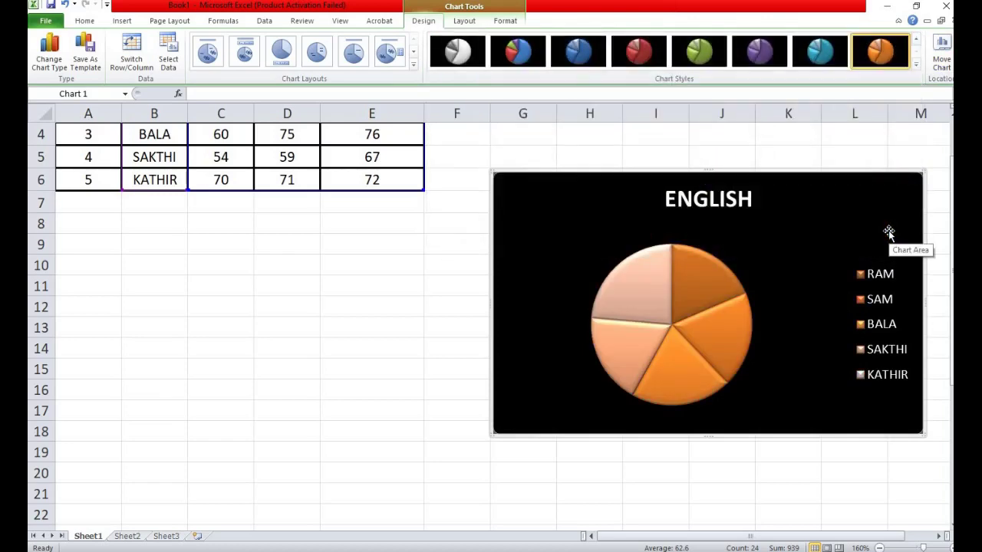
Replace the ENGLISH title text with 'MARKS OBTAINED BY THE STUDENTS' and reselect it
click(721, 203)
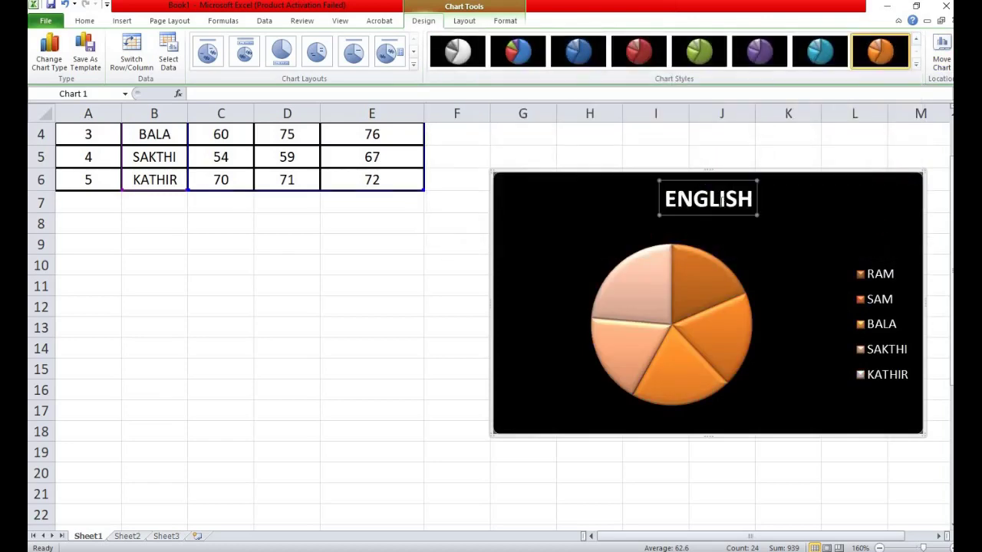
drag(729, 201, 765, 205)
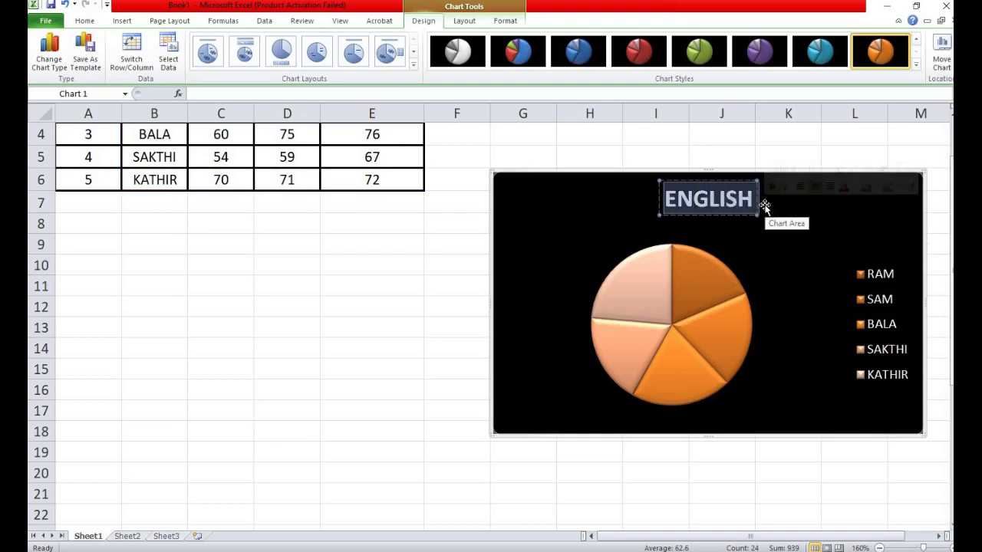
text(MAR)
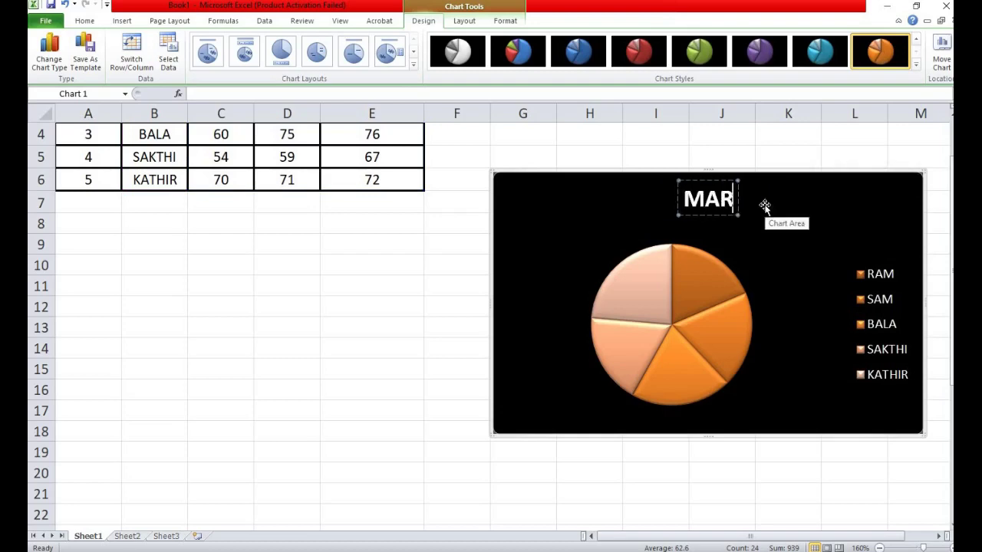
text(KS OB)
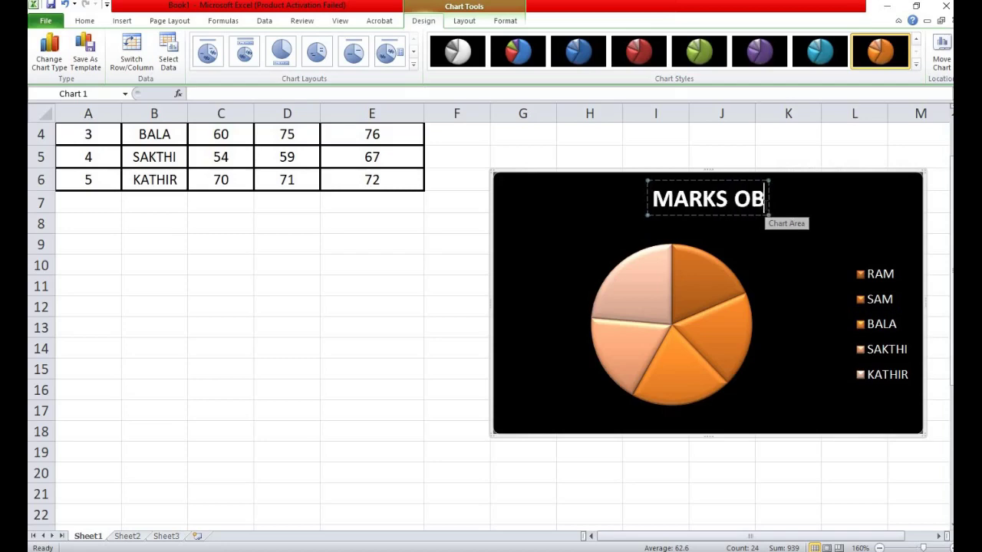
text(TAINED BY)
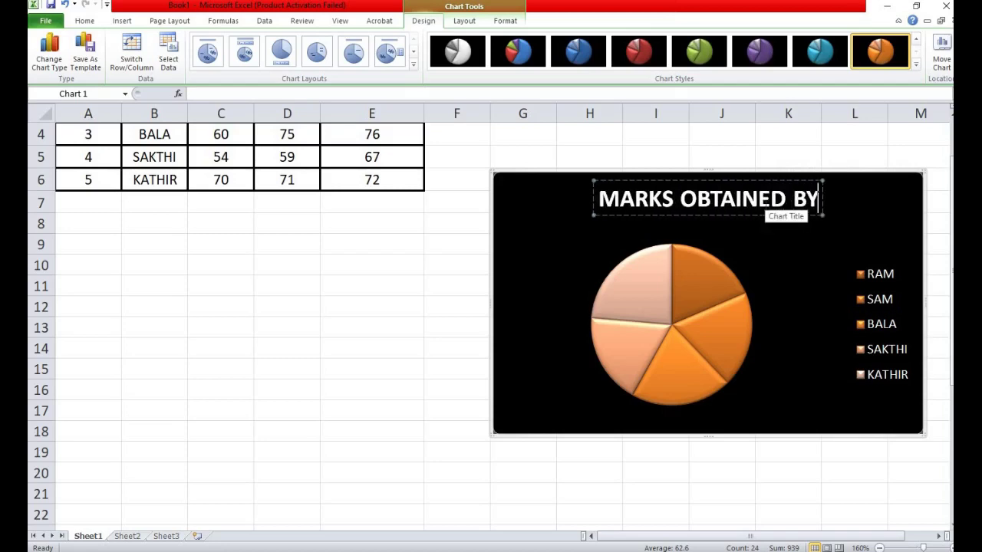
text( THE STUD)
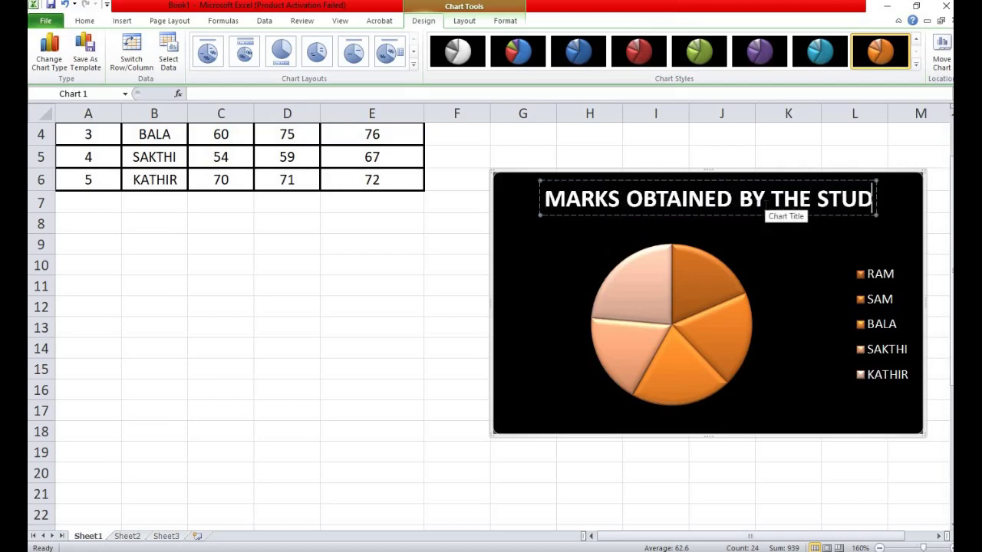
text(ENTS)
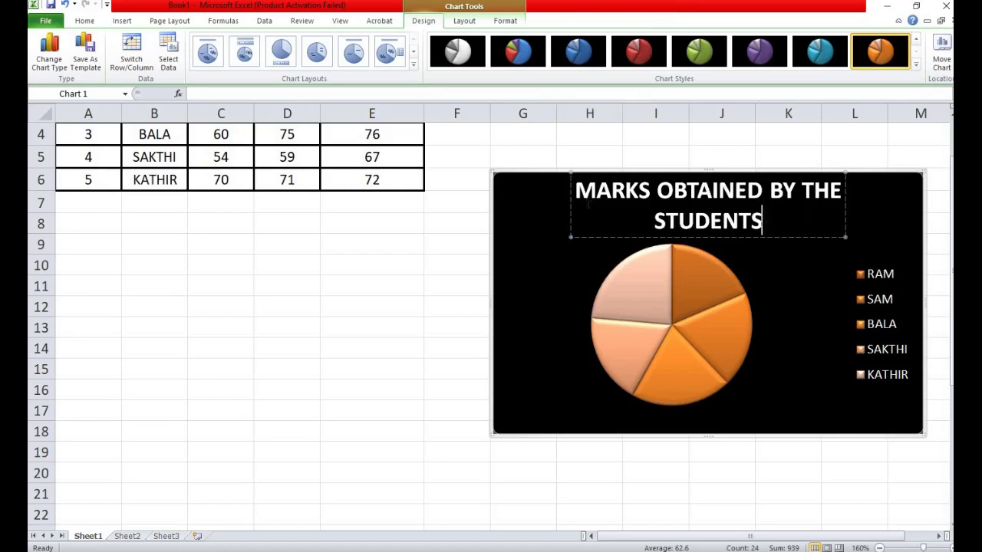
drag(577, 192, 775, 222)
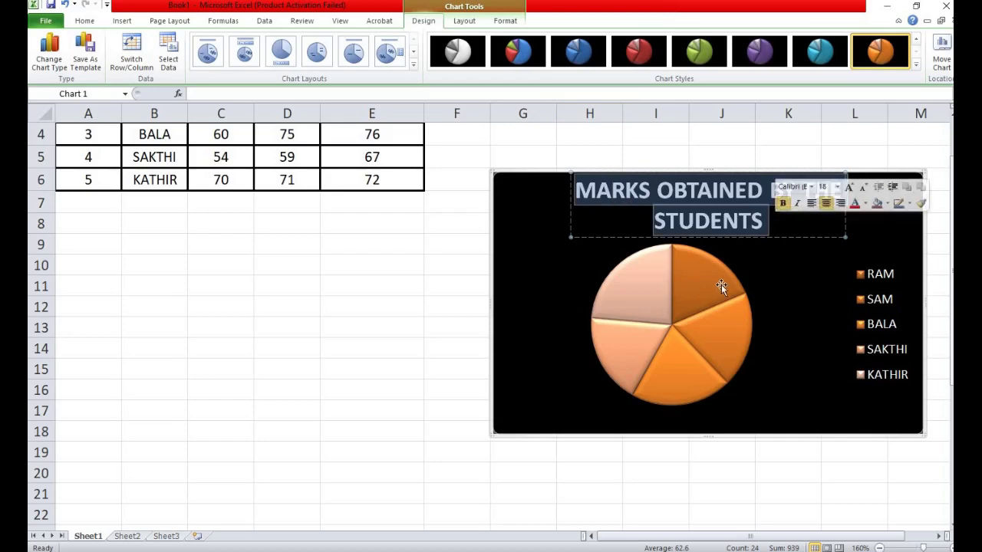
click(772, 277)
click(730, 202)
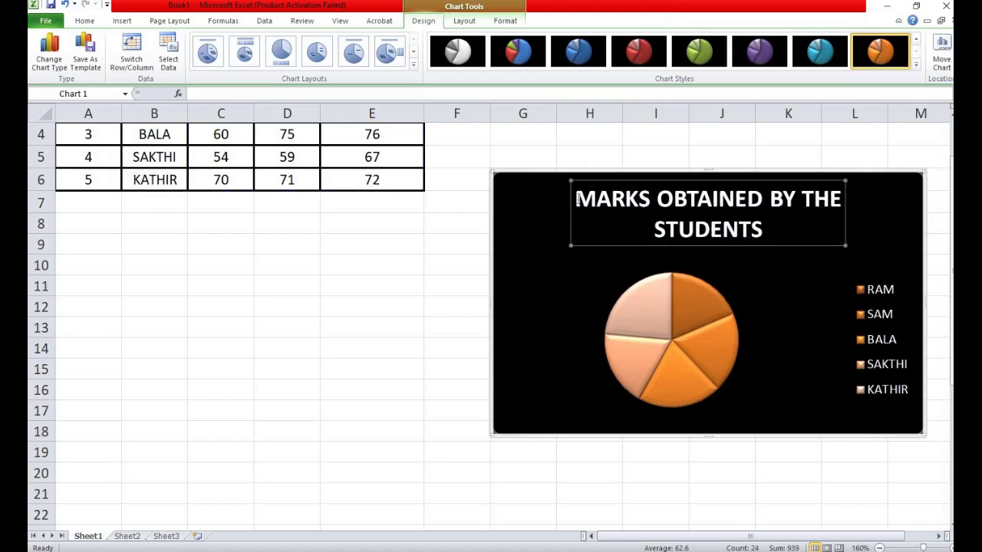
drag(575, 198, 775, 240)
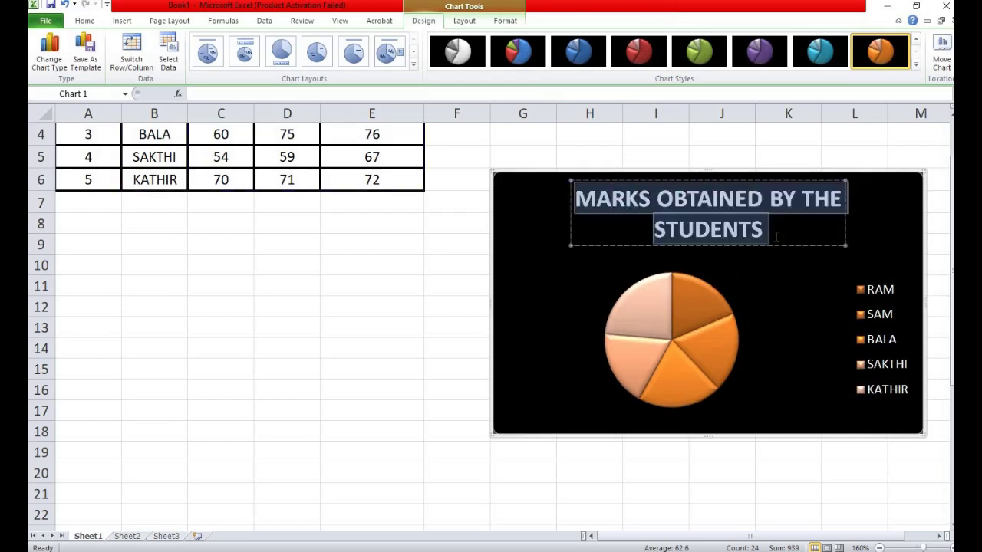
click(759, 228)
key(Escape)
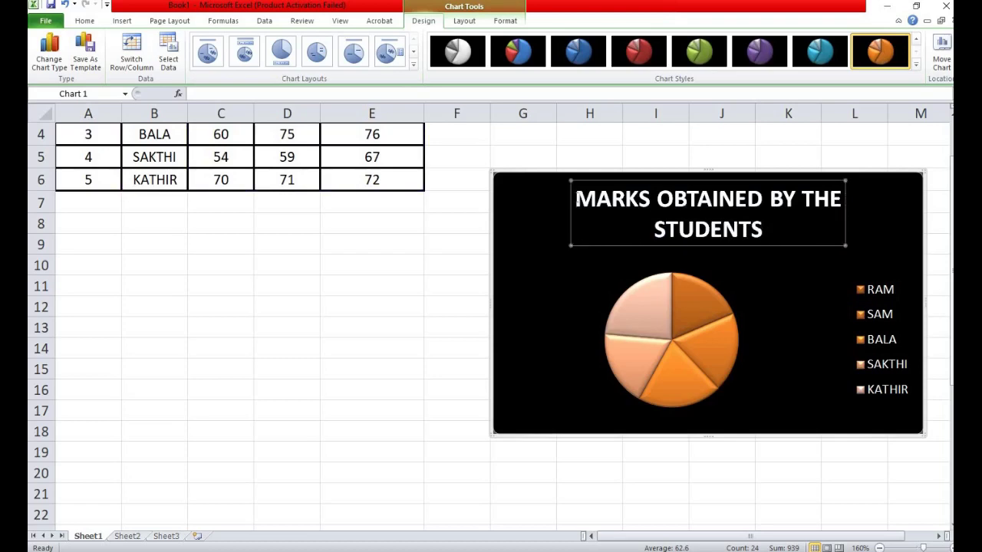
drag(575, 198, 763, 234)
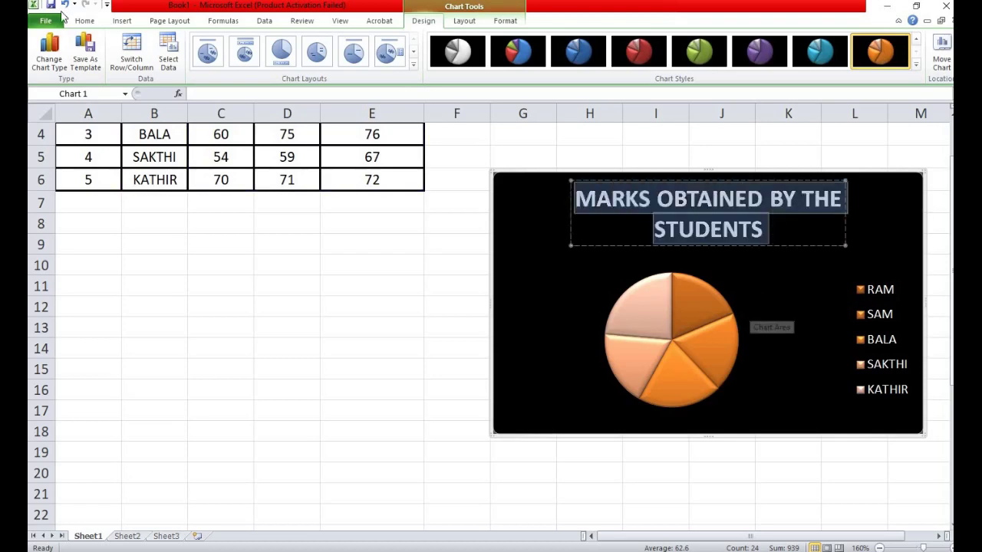
Set the chart title to 12-point Times New Roman and nudge it slightly lower
click(85, 20)
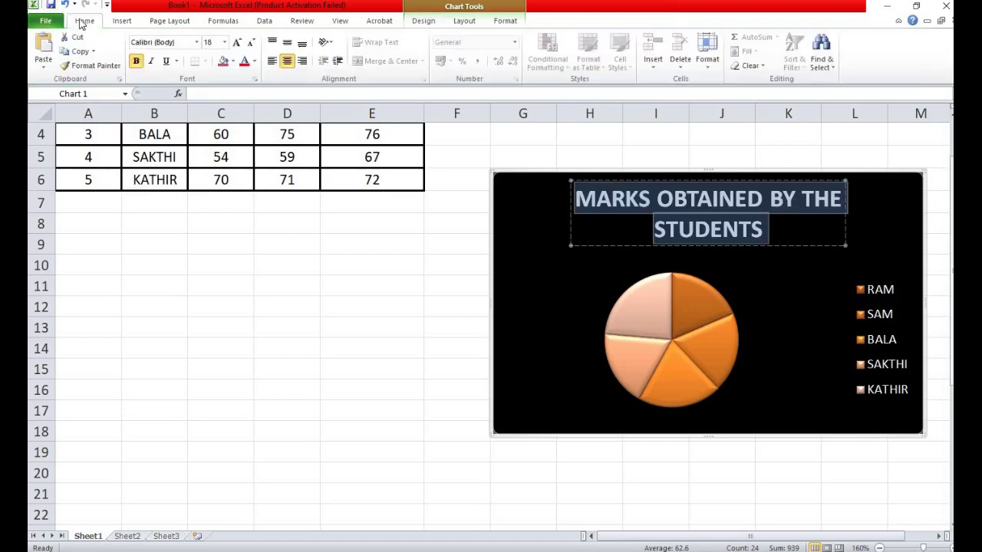
click(184, 44)
text(Times New Roman)
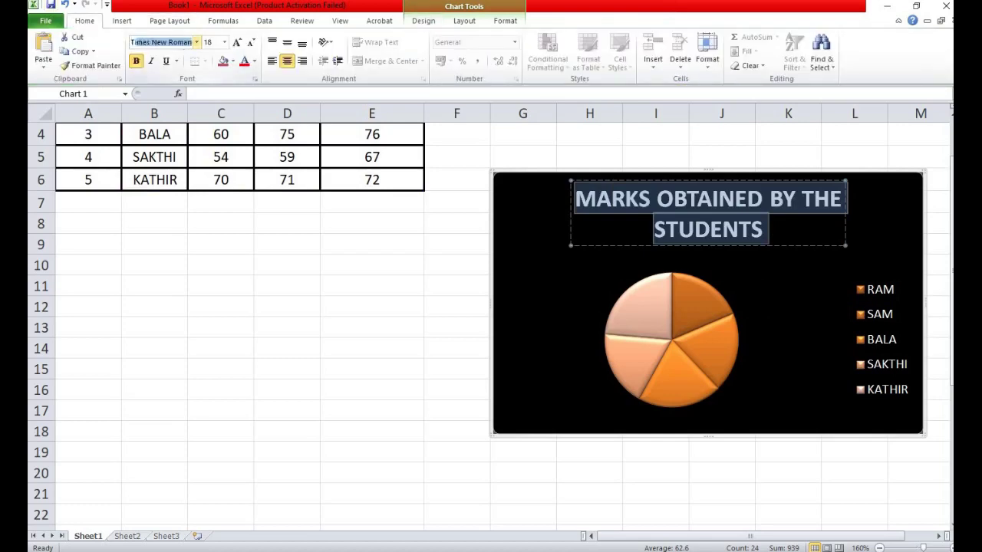
key(Return)
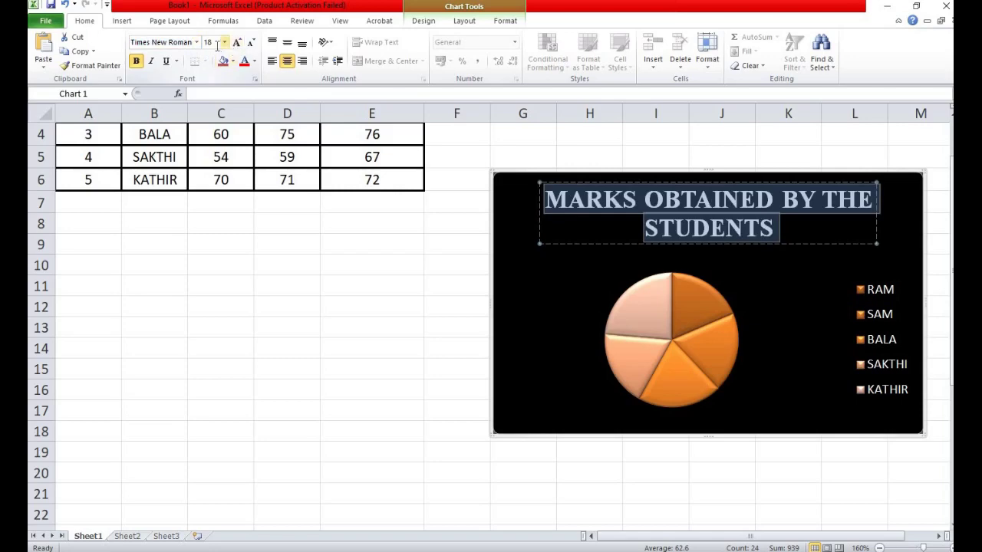
click(212, 42)
key(Return)
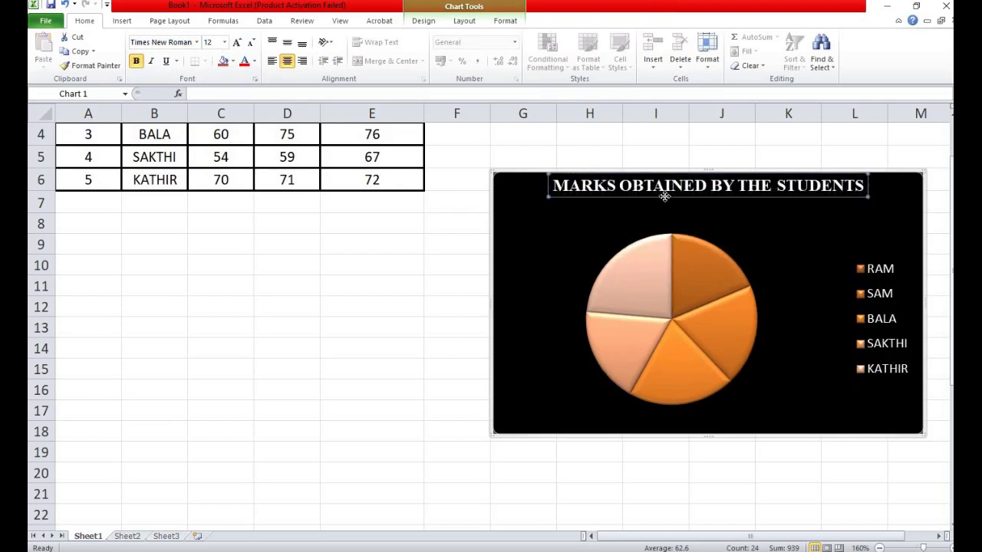
drag(664, 198, 665, 214)
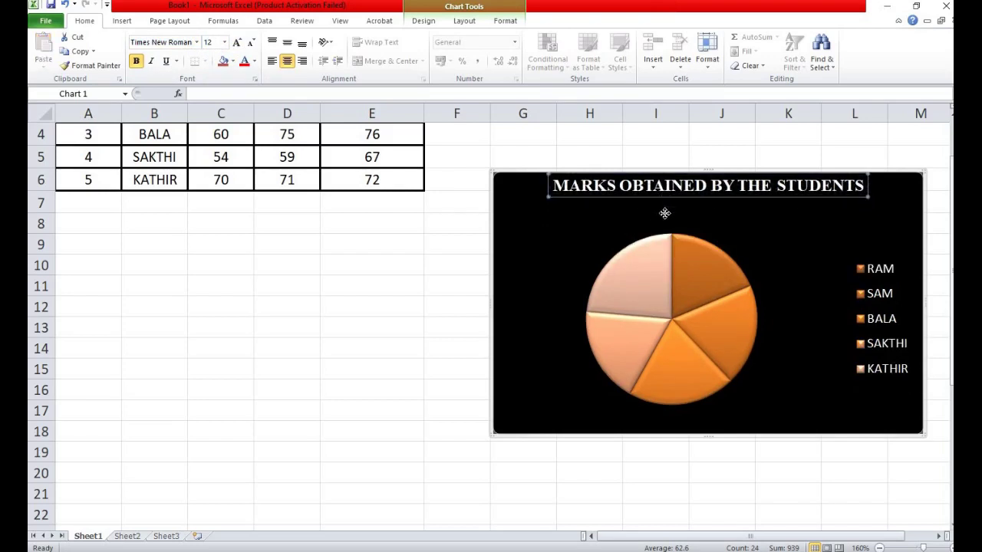
click(545, 249)
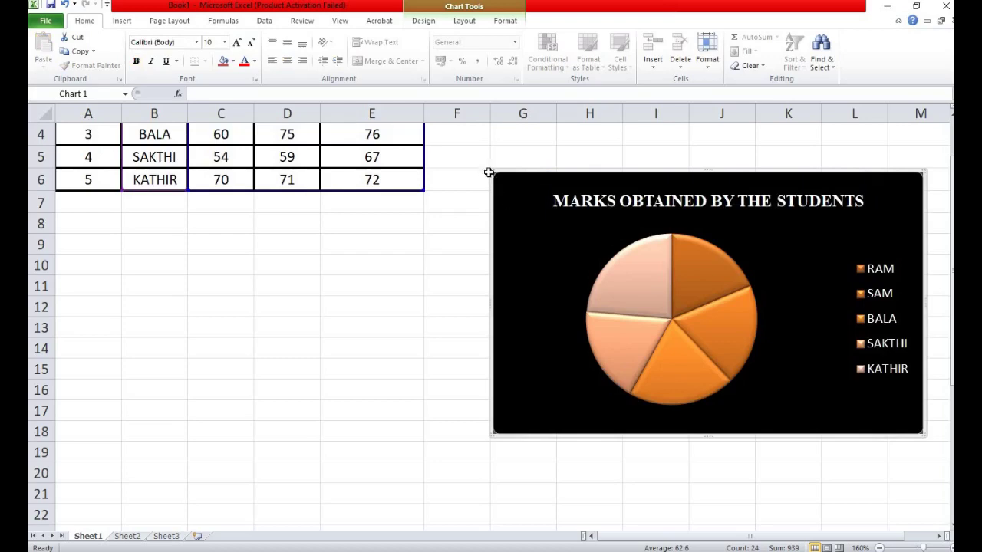
Copy the chart and launch PowerPoint 2010 from Windows search
right_click(509, 204)
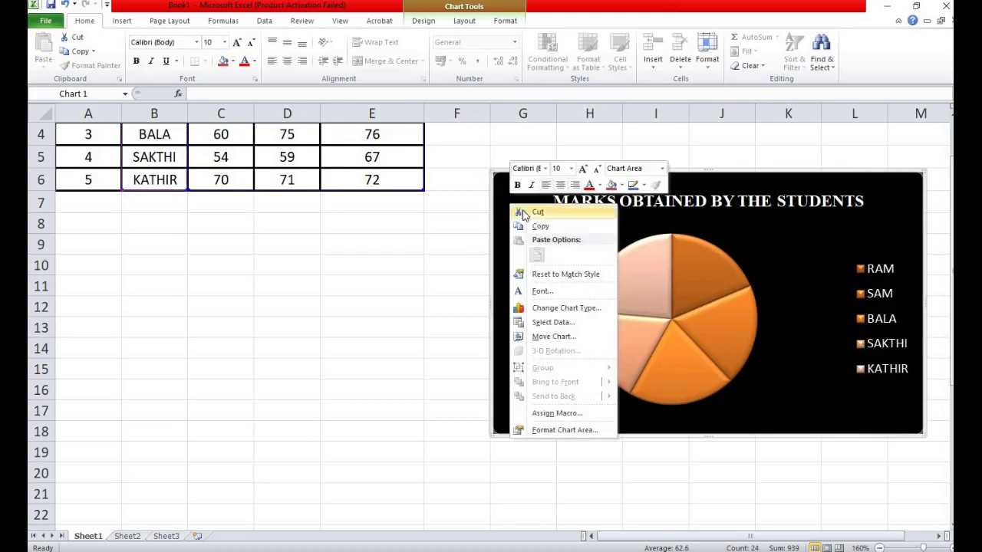
click(539, 227)
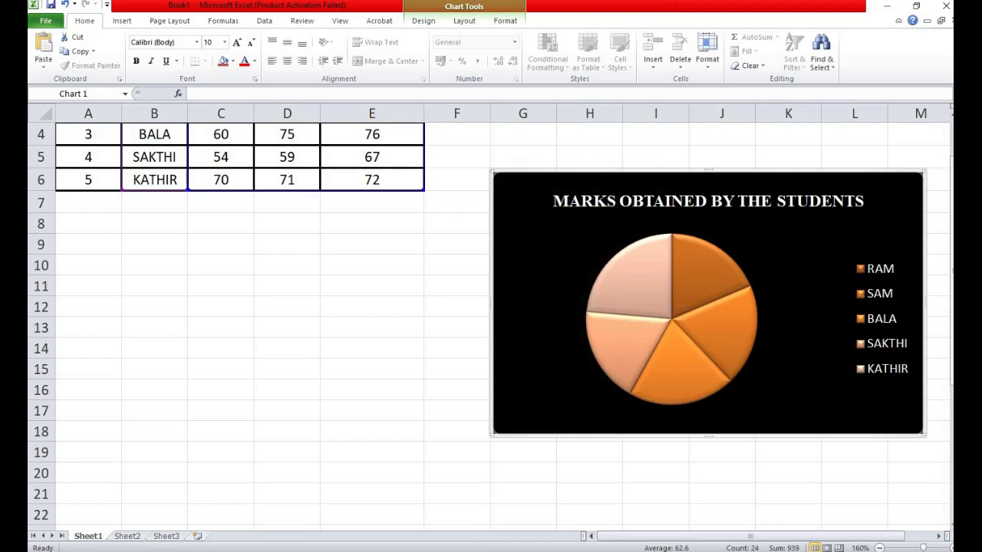
key(super+s)
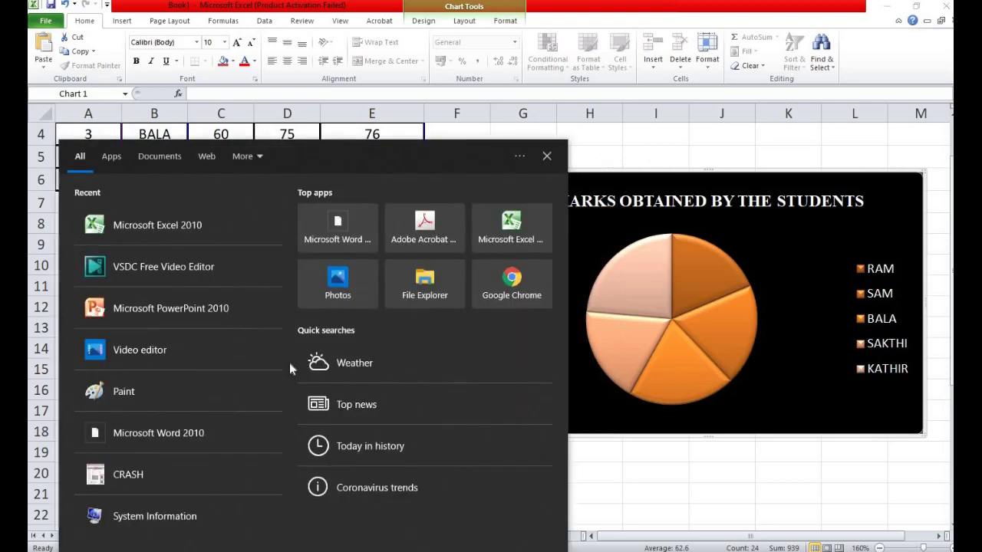
text(POWER)
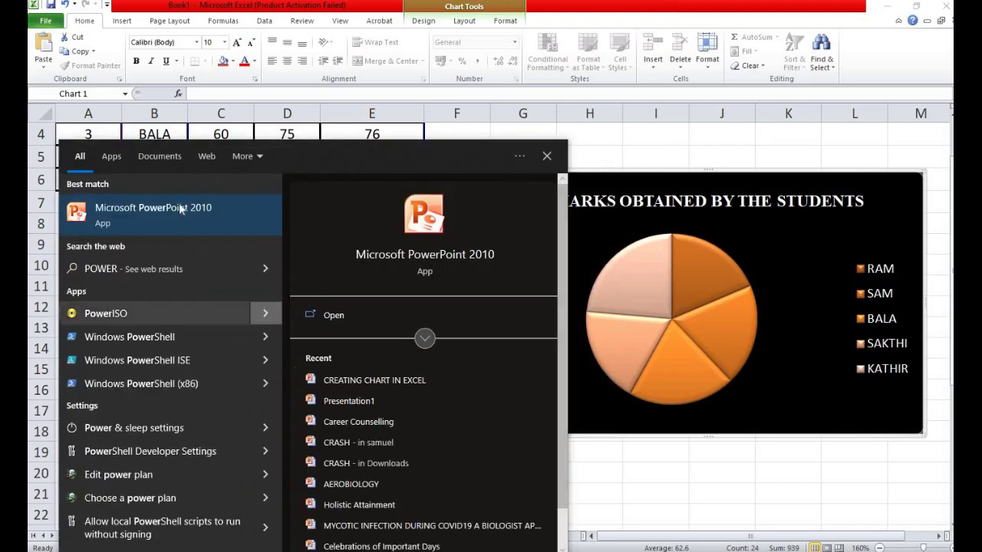
click(179, 207)
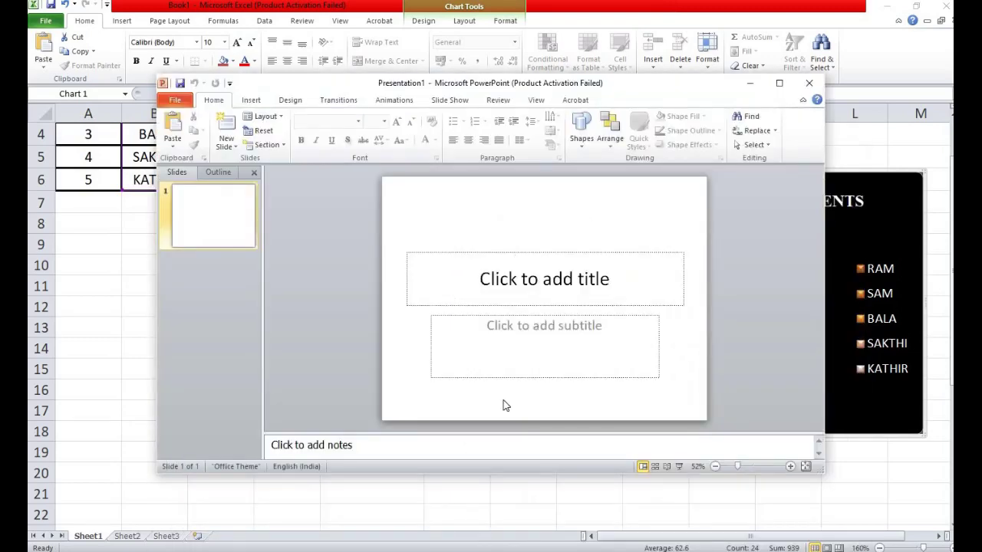
Dismiss the activation prompt and give slide 1 the Blank layout
click(623, 405)
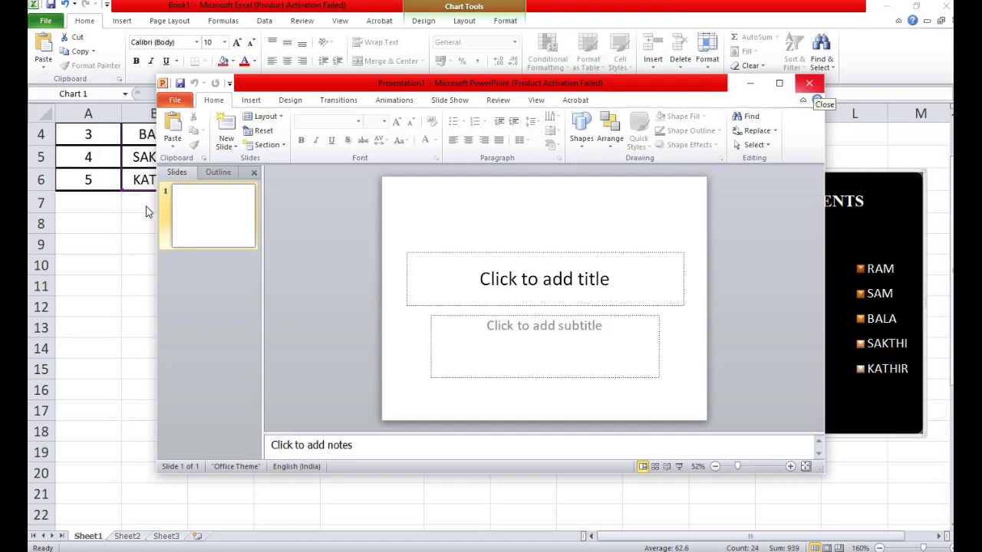
right_click(211, 226)
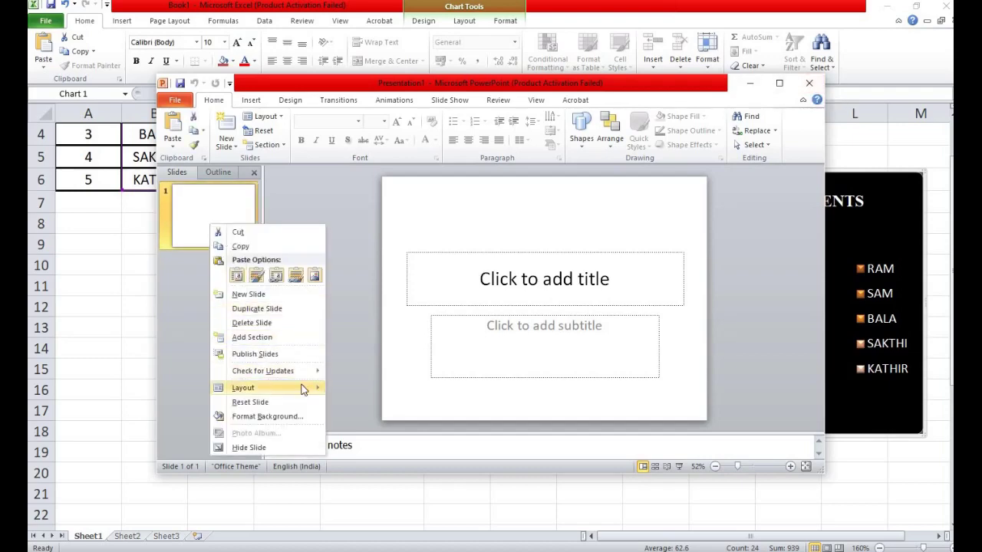
mouse_move(273, 388)
click(361, 506)
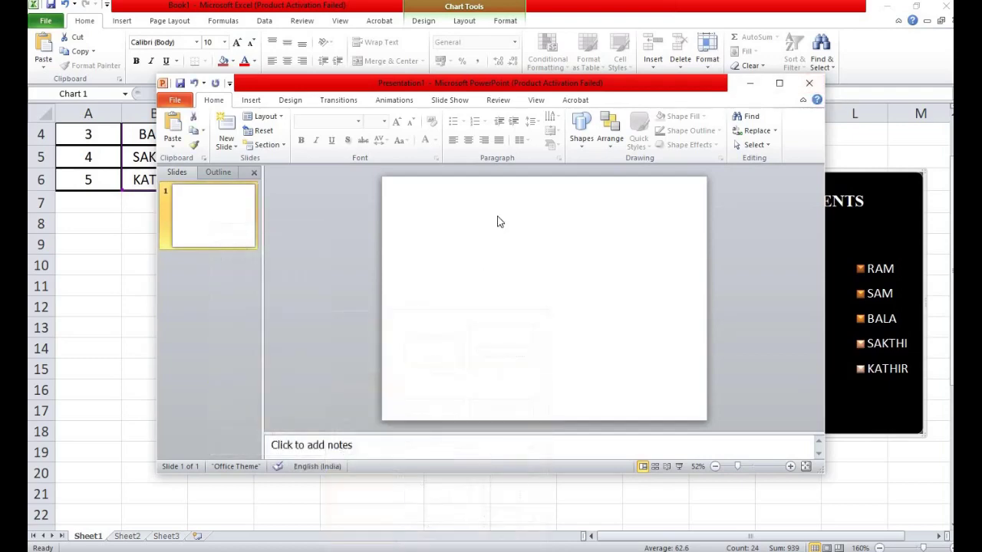
Paste the pie chart, enlarge it to fill the slide, then close without saving
key(ctrl+v)
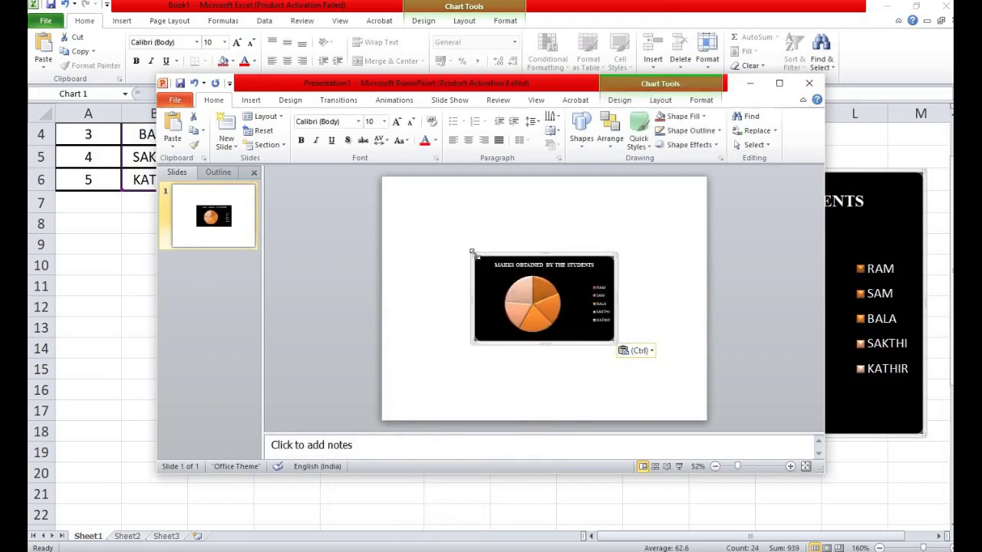
drag(472, 252, 431, 202)
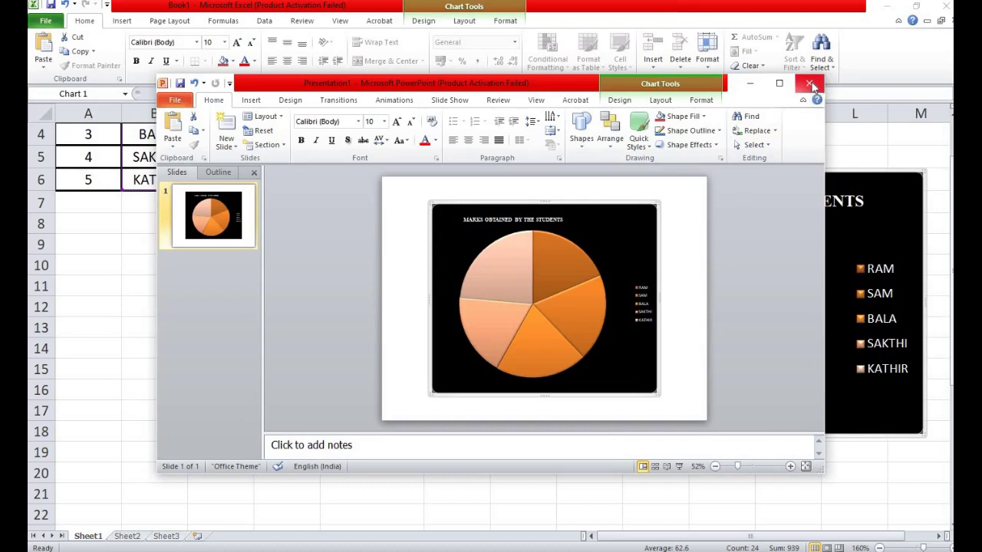
click(810, 84)
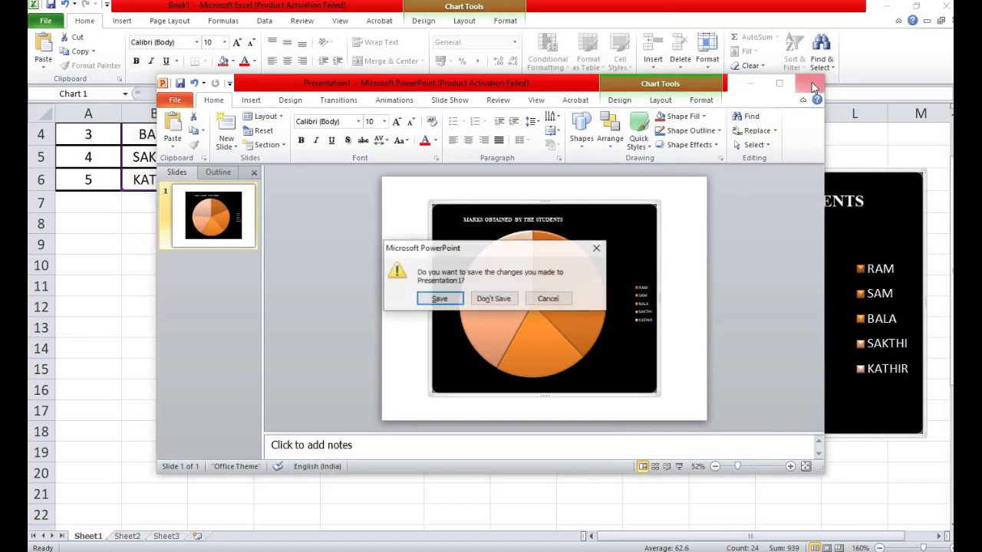
click(501, 302)
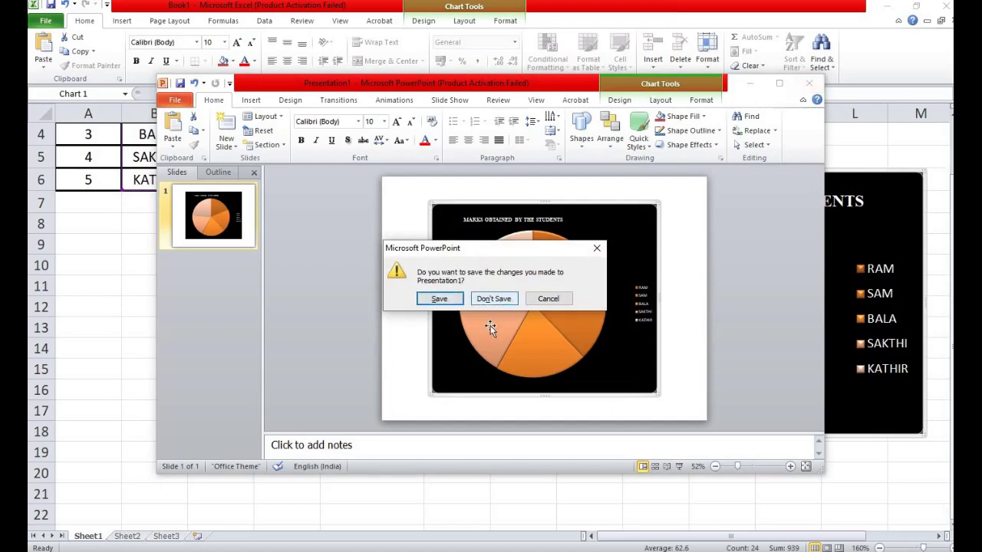